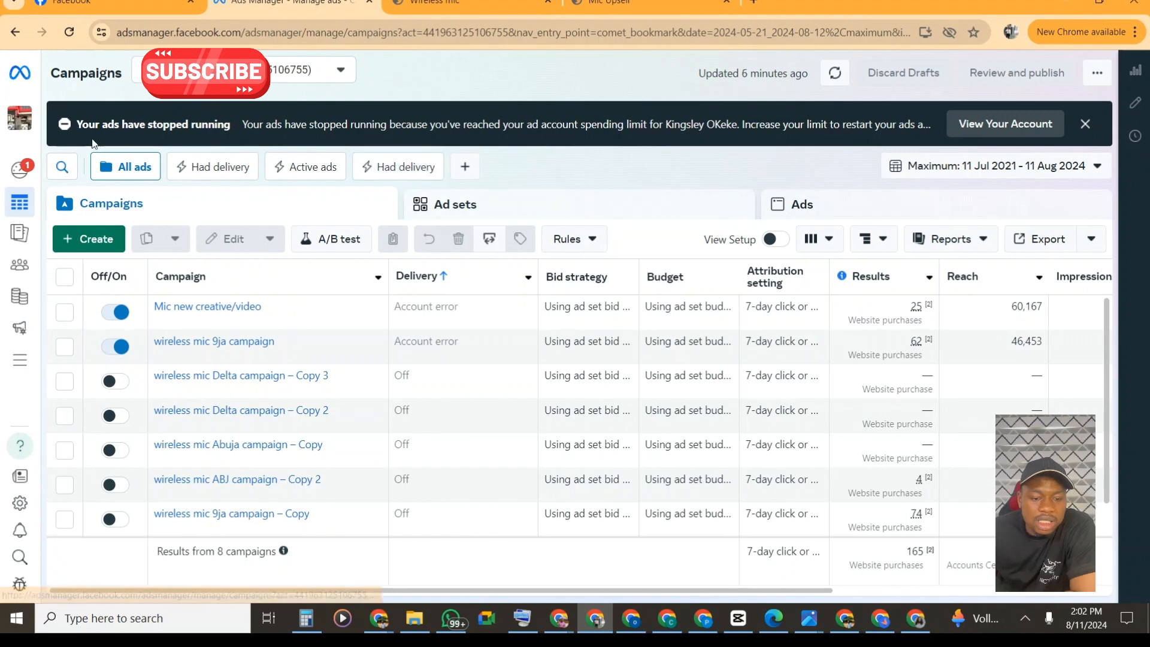
- Open the Audiences section and start a new custom audience with Website as its source
mouse_move(17, 264)
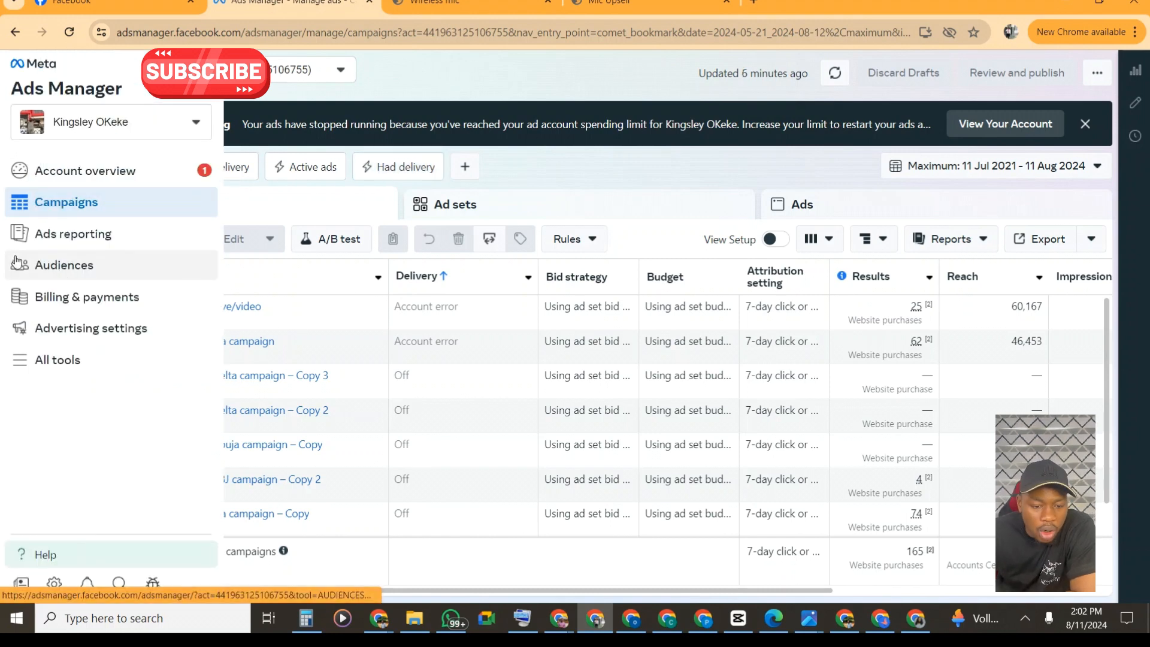
left_click(60, 271)
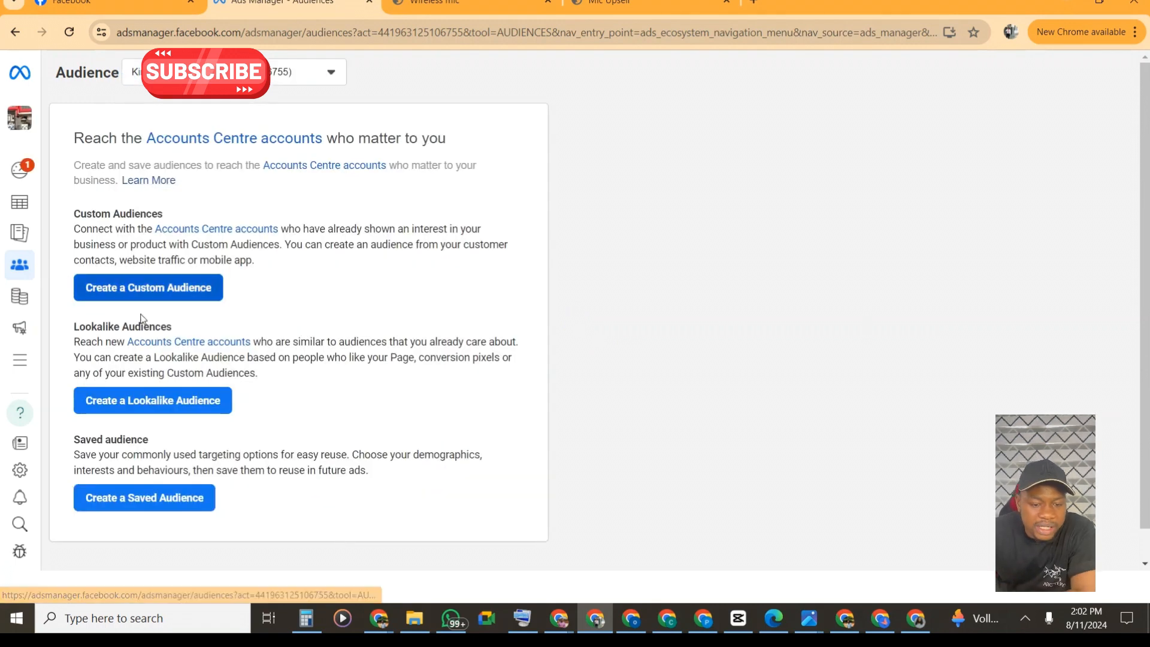
left_click(122, 289)
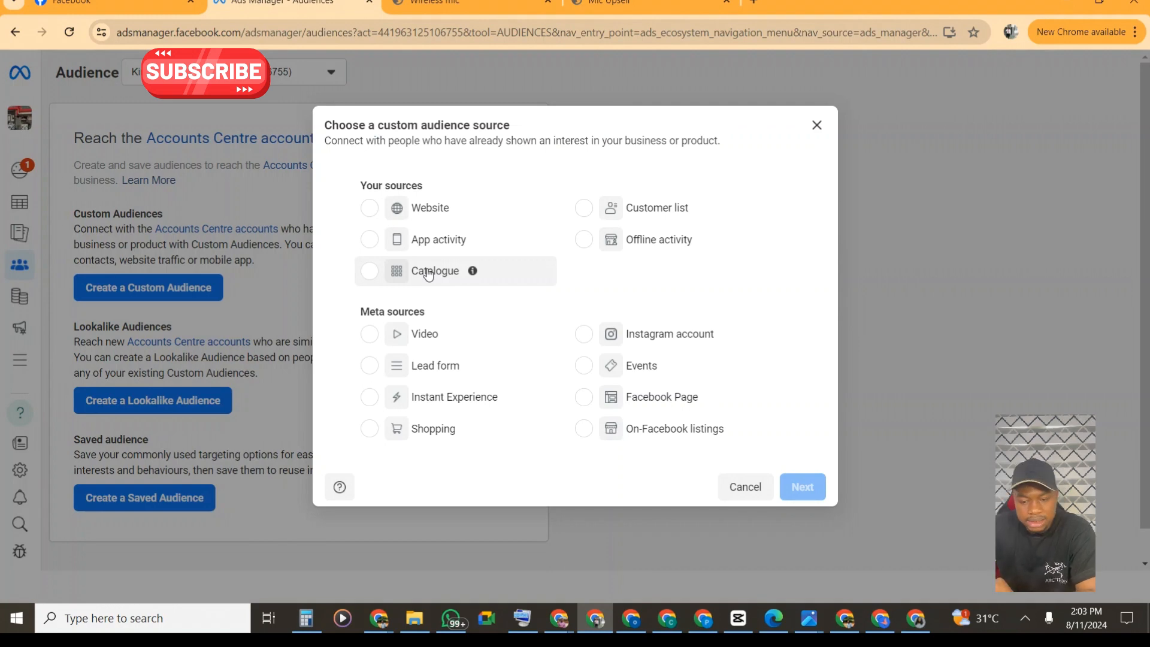
left_click(370, 209)
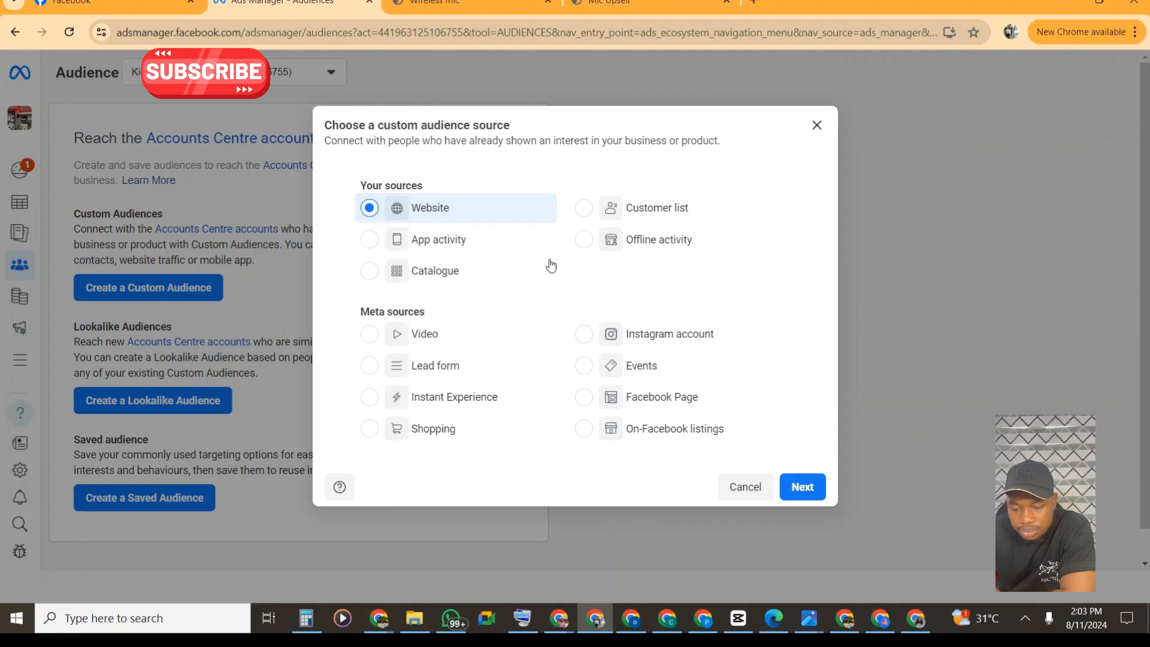
left_click(803, 486)
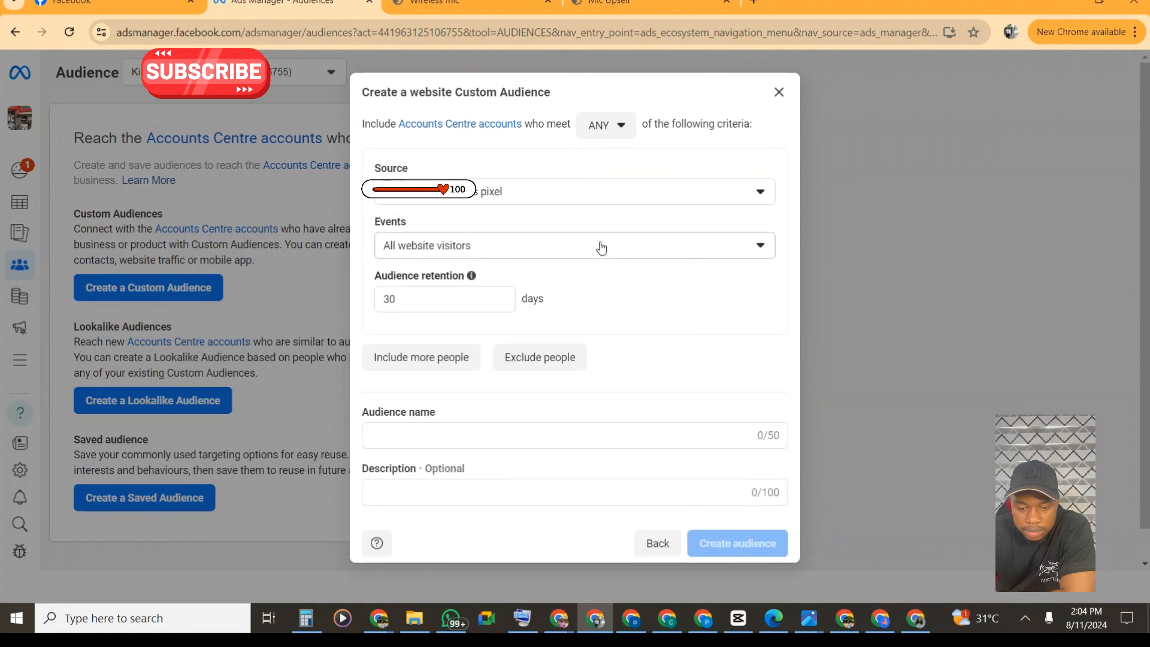
- Choose the pixel as source and All website visitors as the event, and set the audience retention to 180 days
left_click(465, 199)
left_click(465, 231)
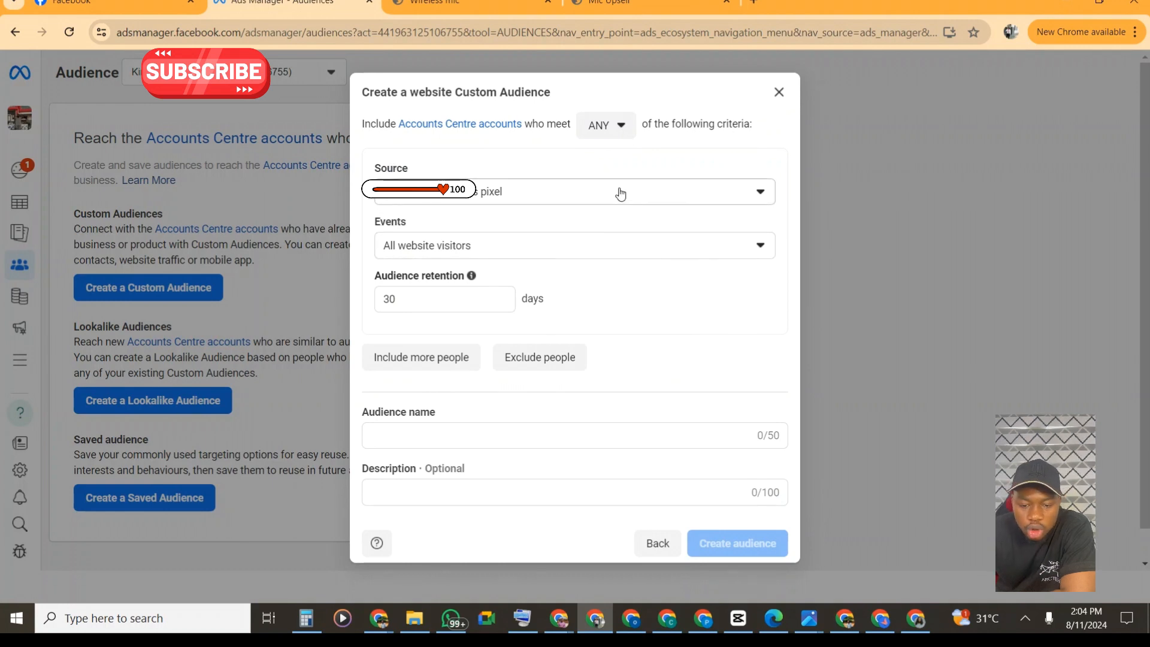
left_click(555, 248)
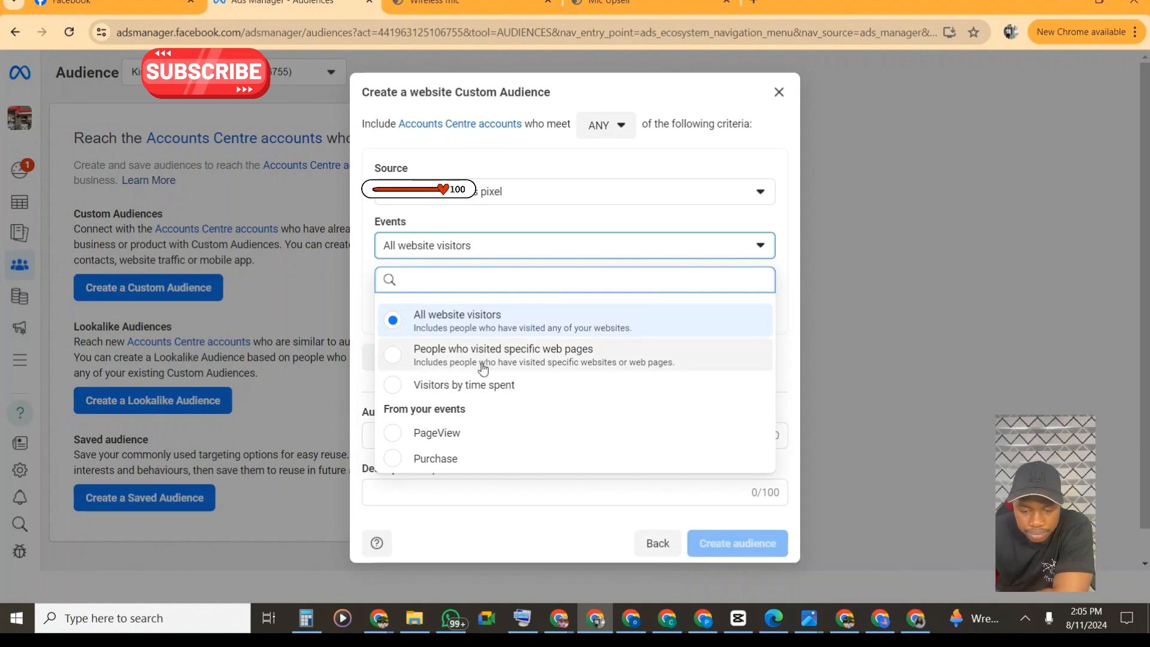
left_click(505, 327)
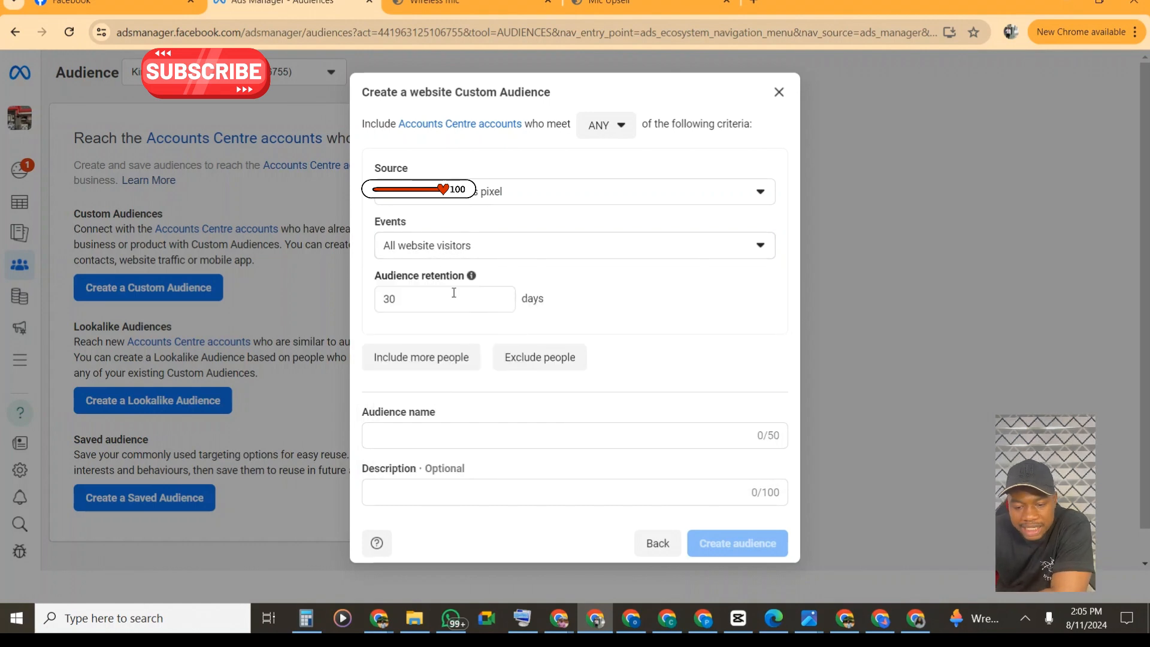
left_click(431, 301)
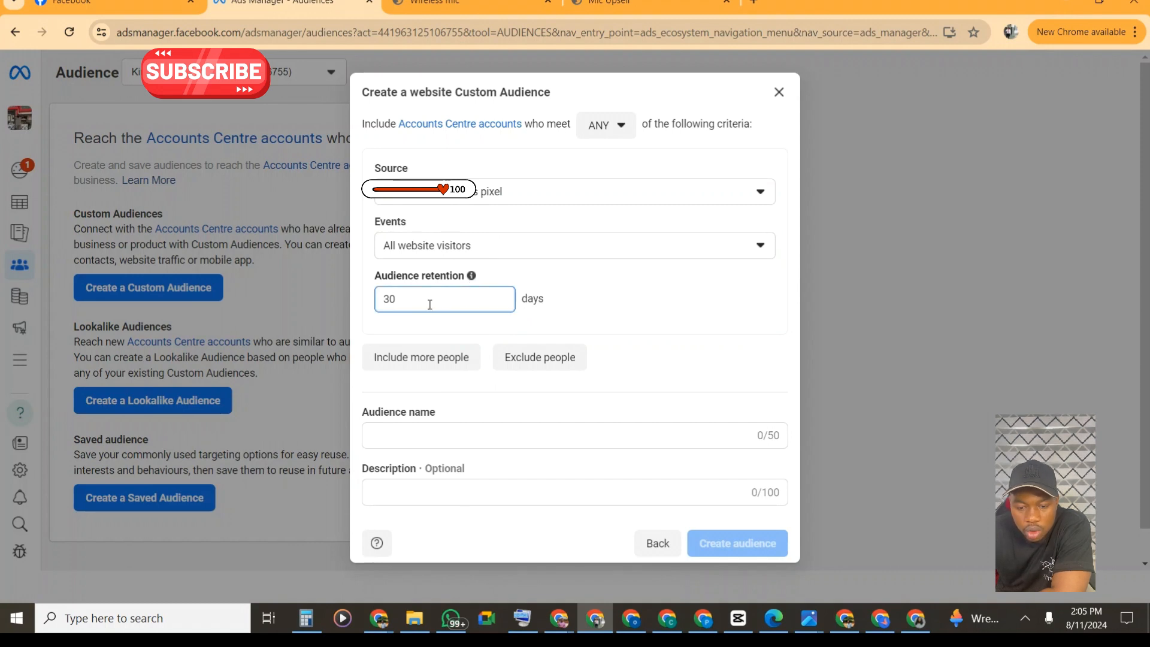
mouse_move(472, 277)
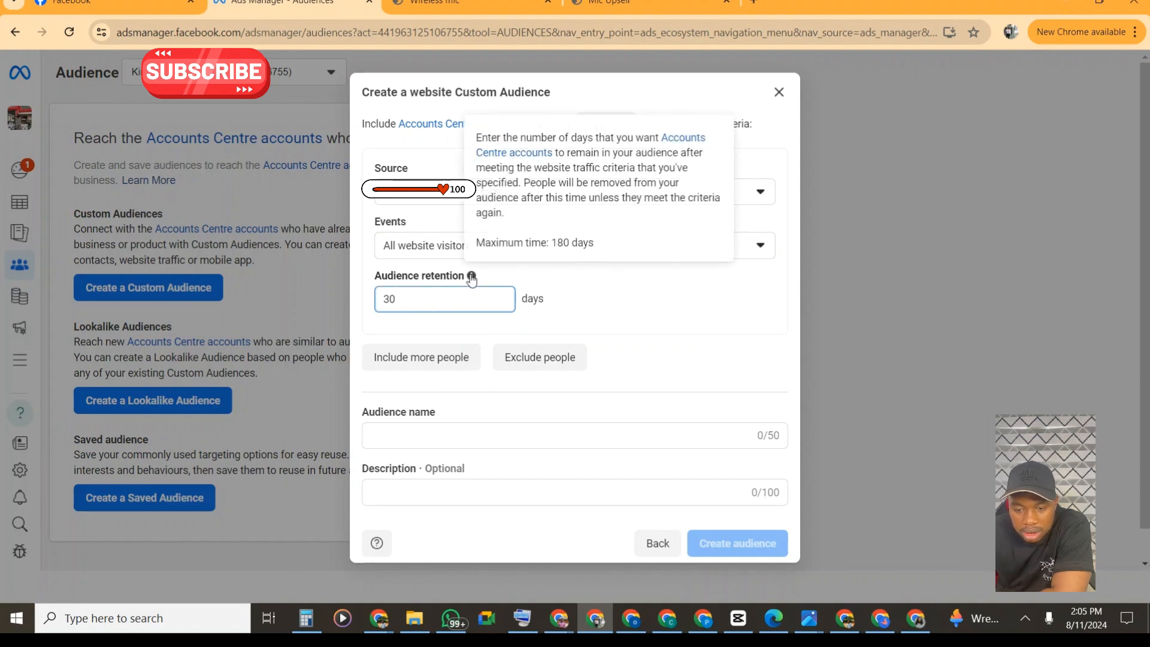
left_click_drag(557, 243, 594, 244)
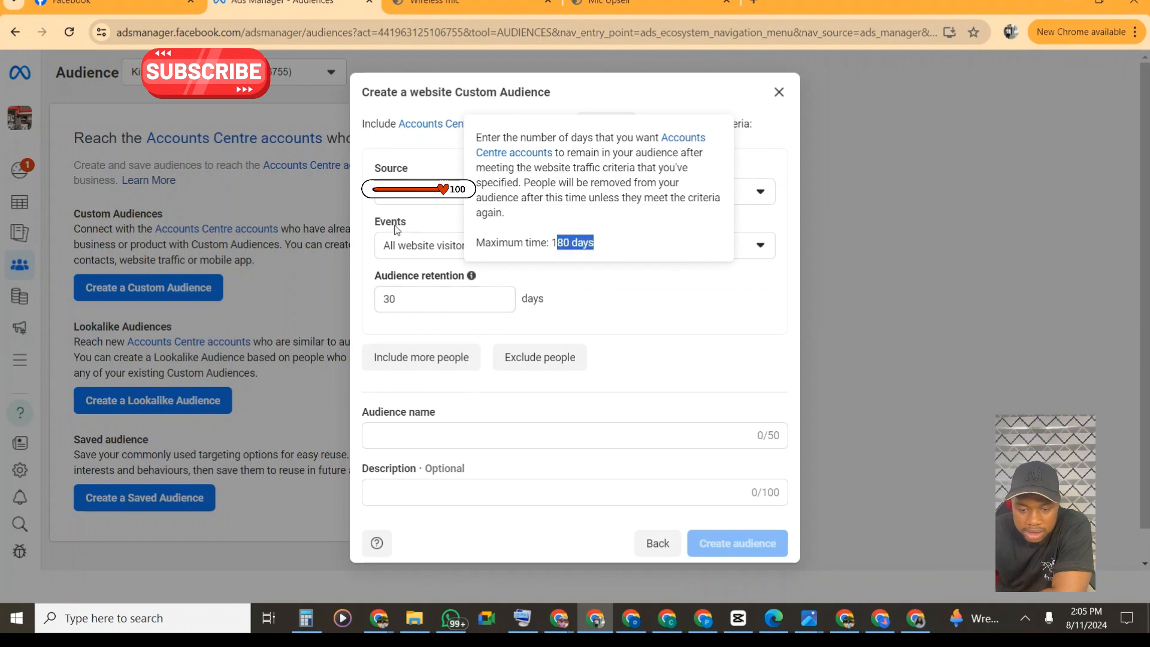
double_click(404, 298)
type("180")
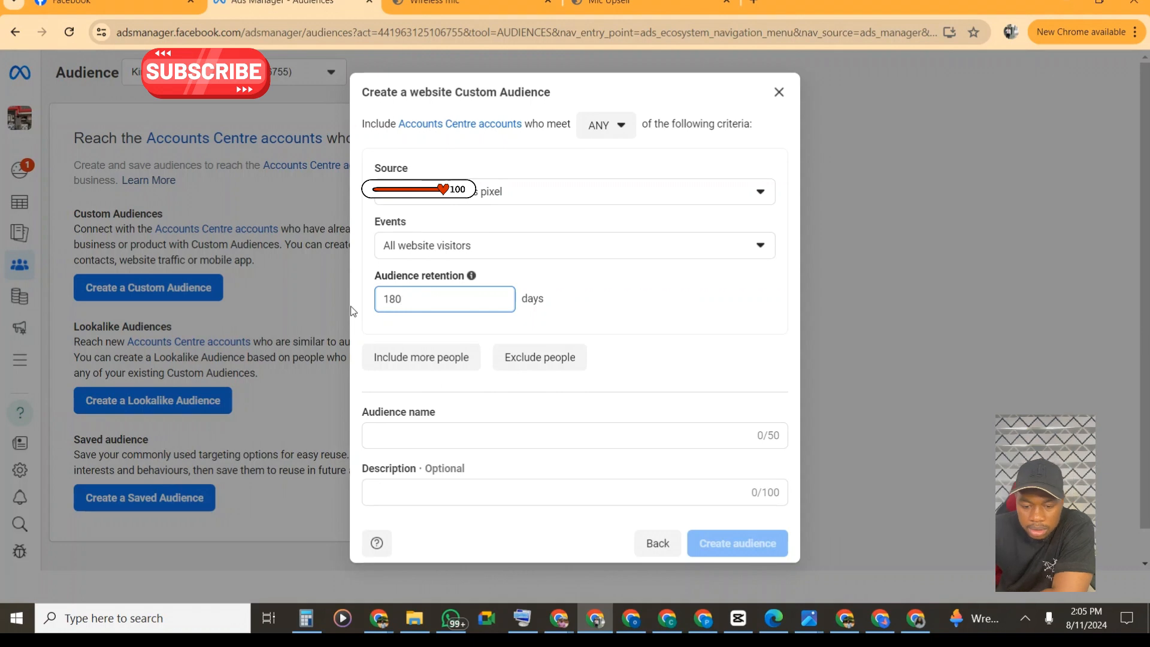
- Name the website audience "Website Visitors" and create it
left_click(483, 431)
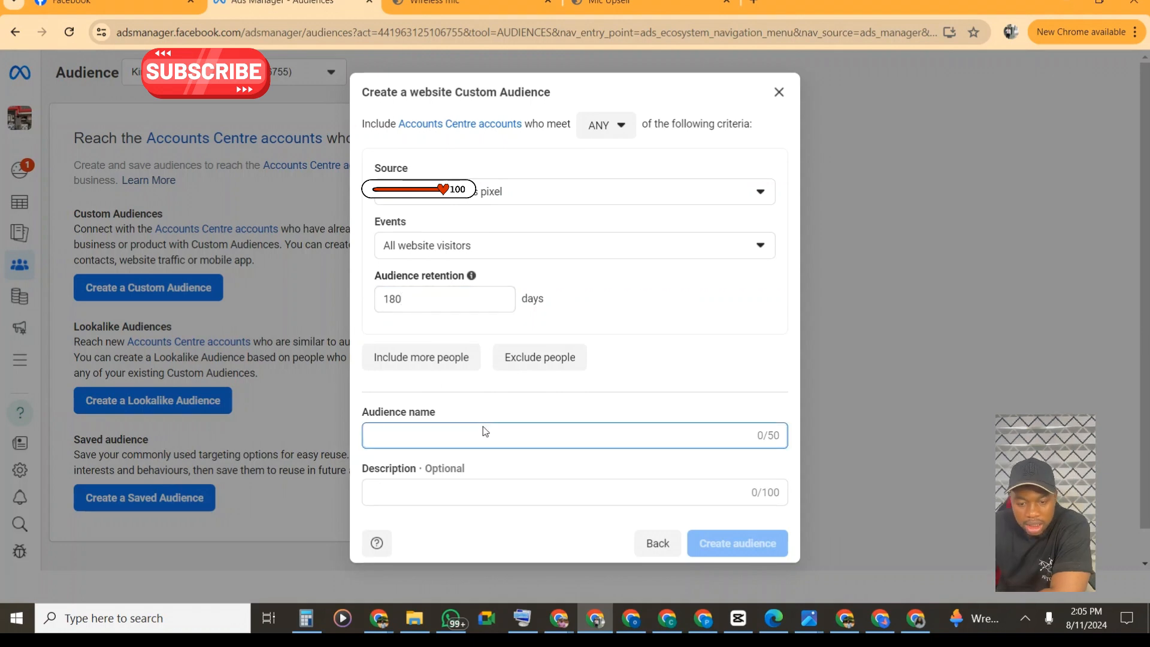
type("QWebsite")
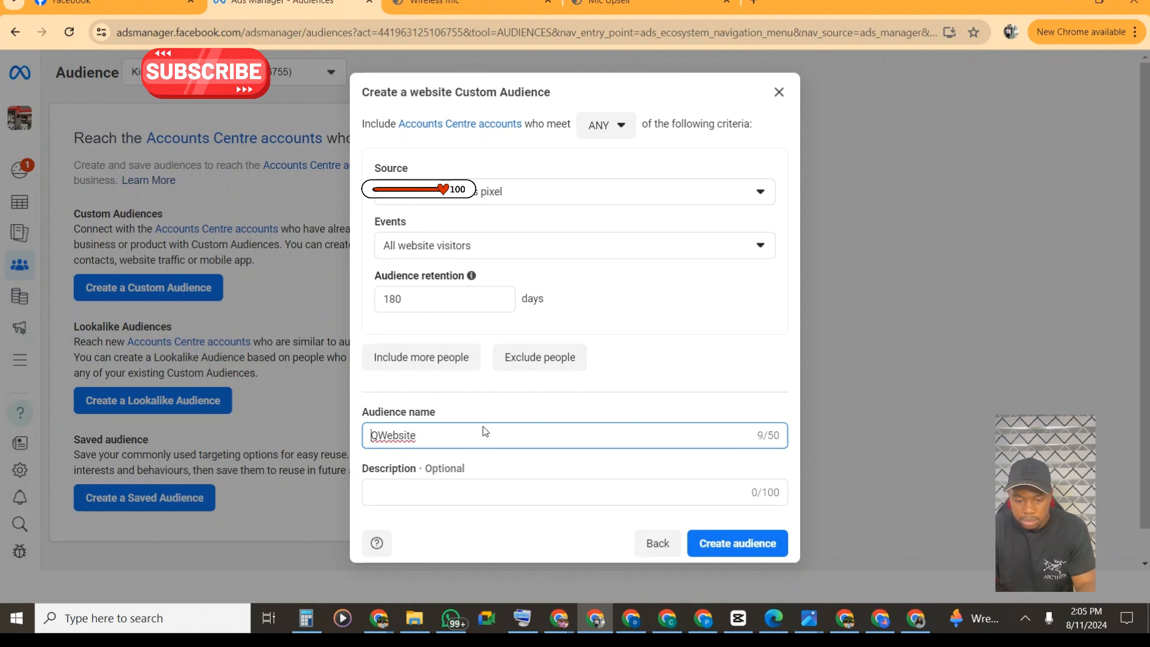
key("Home")
key("Delete")
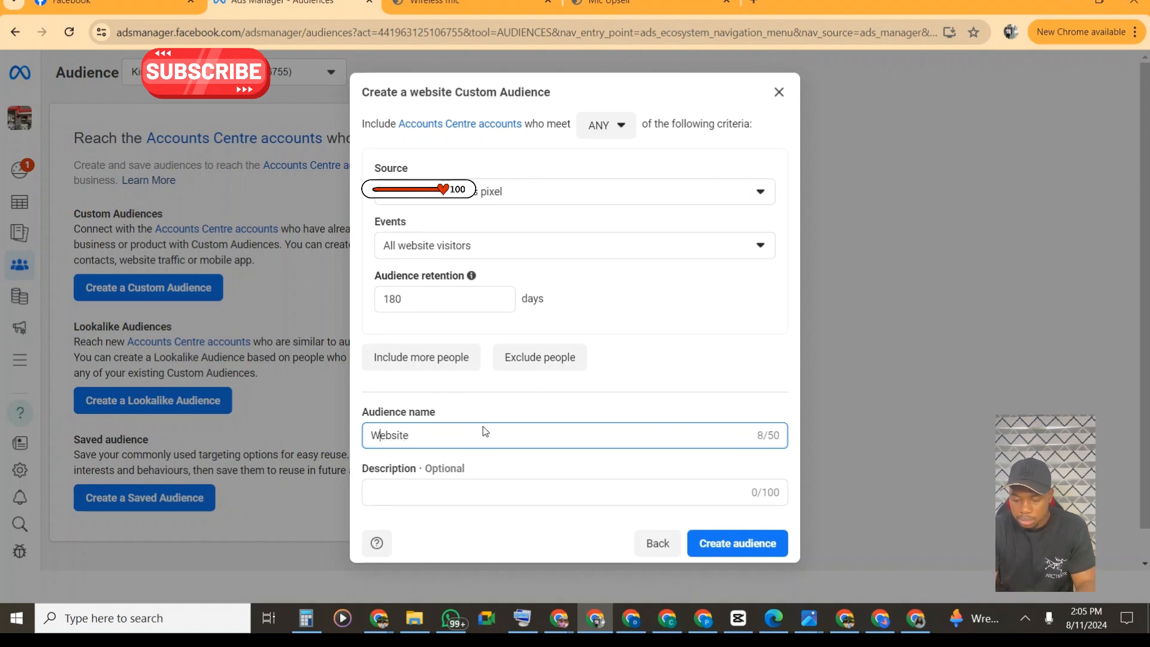
type("Visit")
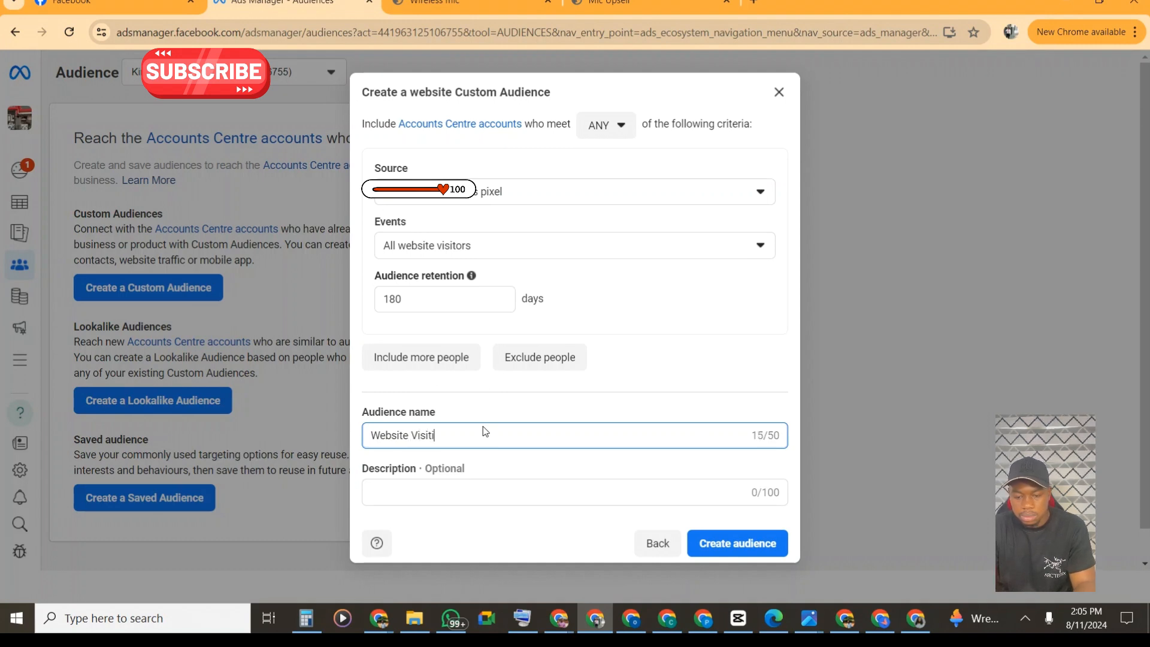
type("ors")
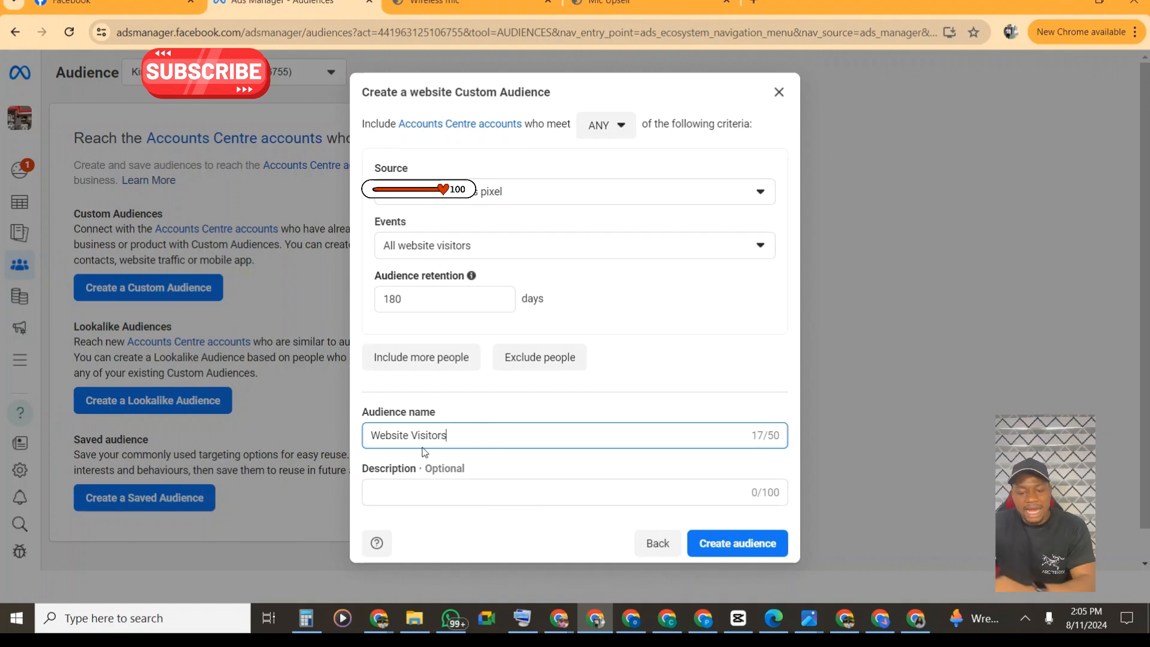
left_click(741, 546)
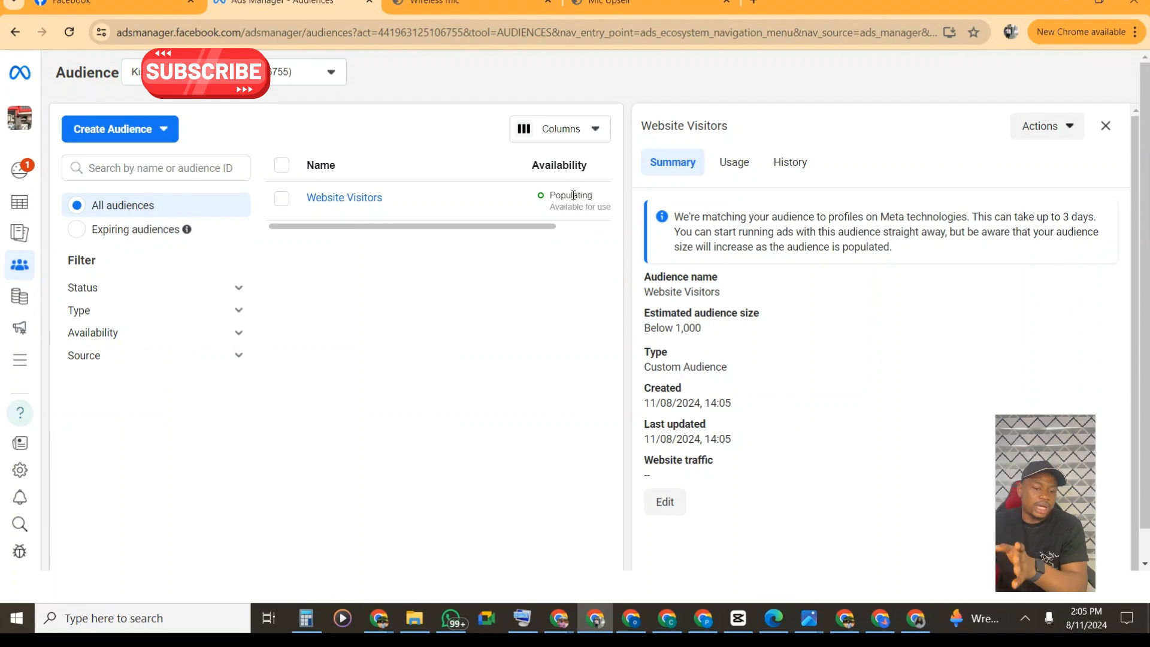
left_click(169, 130)
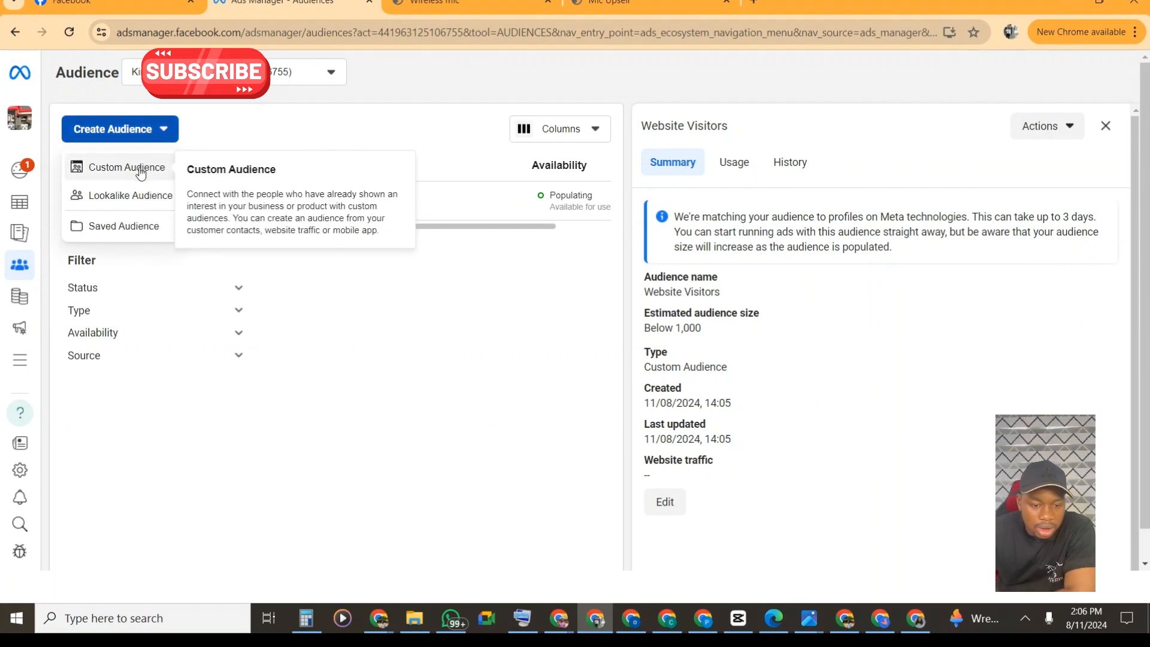
left_click(140, 170)
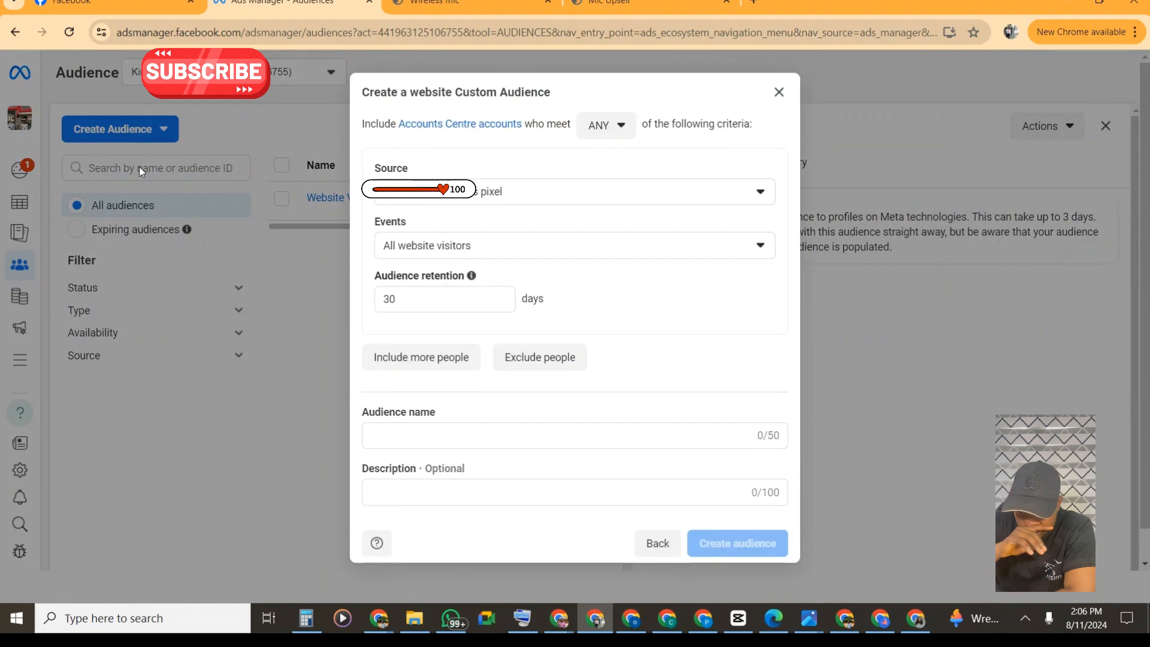
left_click(468, 251)
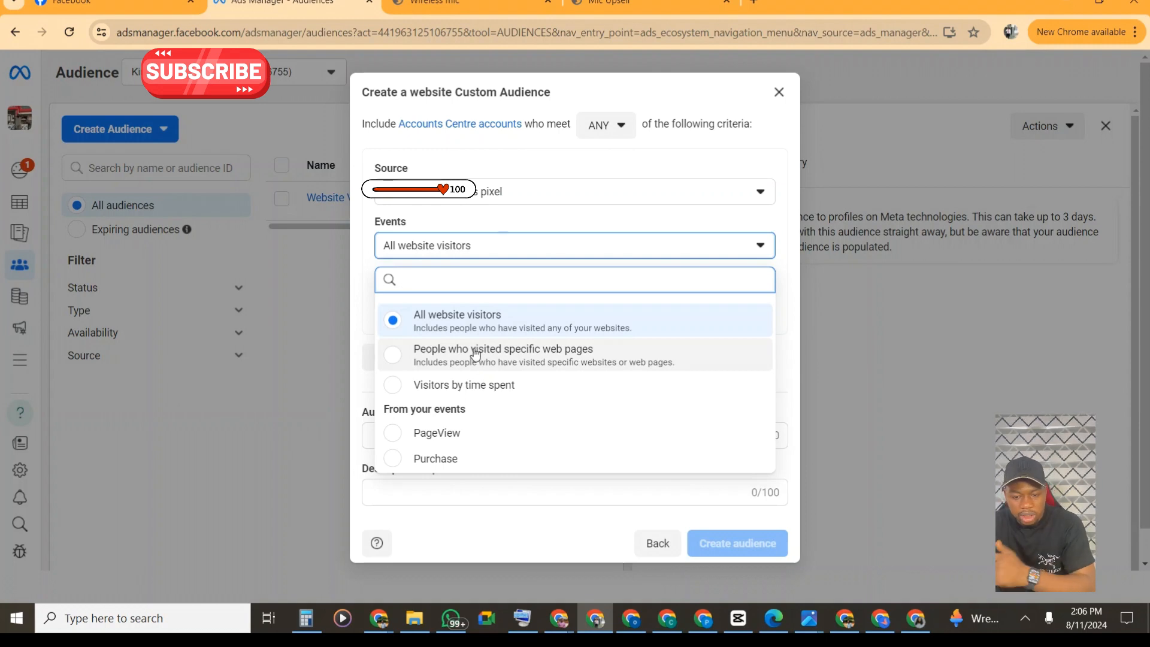
left_click(495, 247)
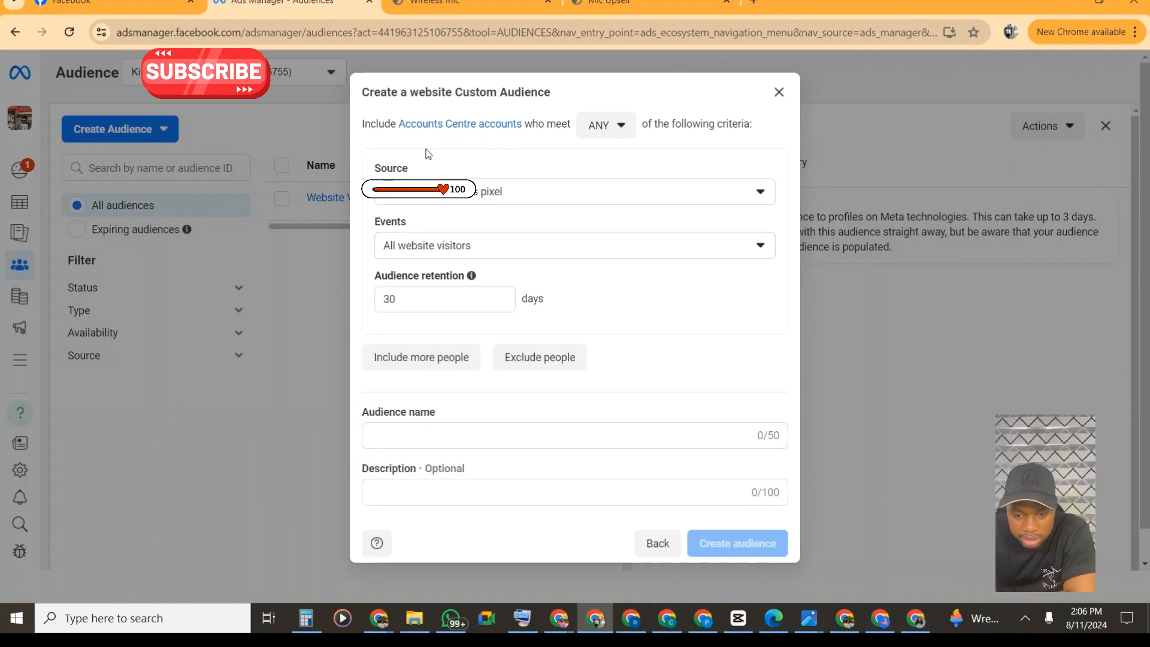
left_click(779, 92)
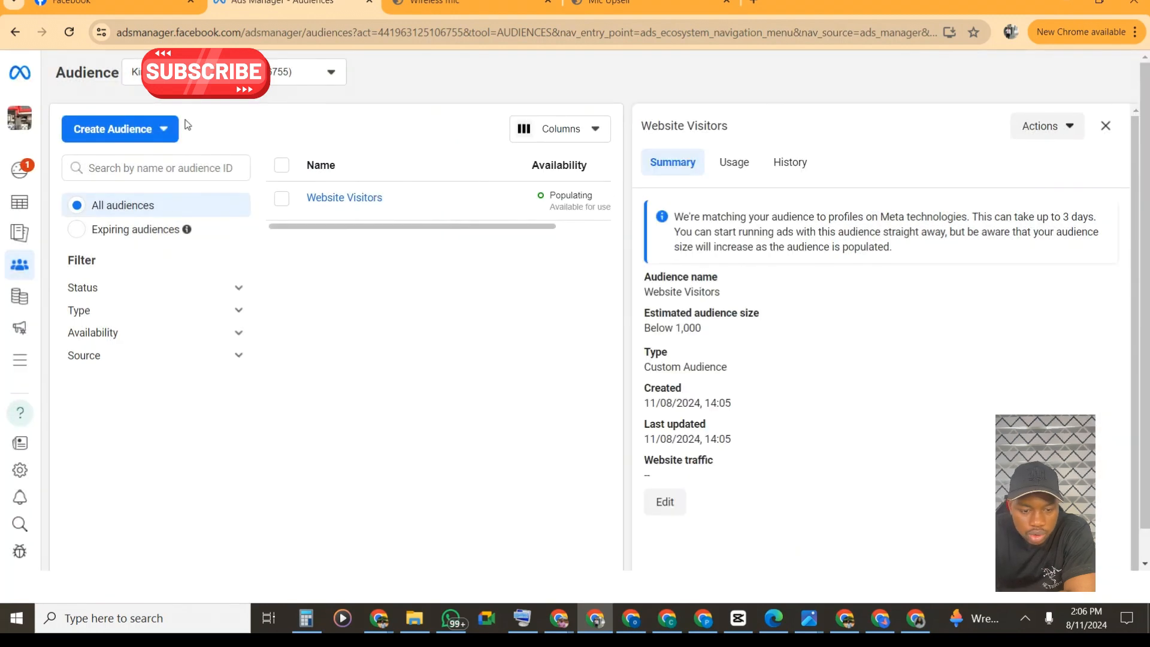
- Start another custom audience with Video as its source
left_click(160, 130)
left_click(137, 167)
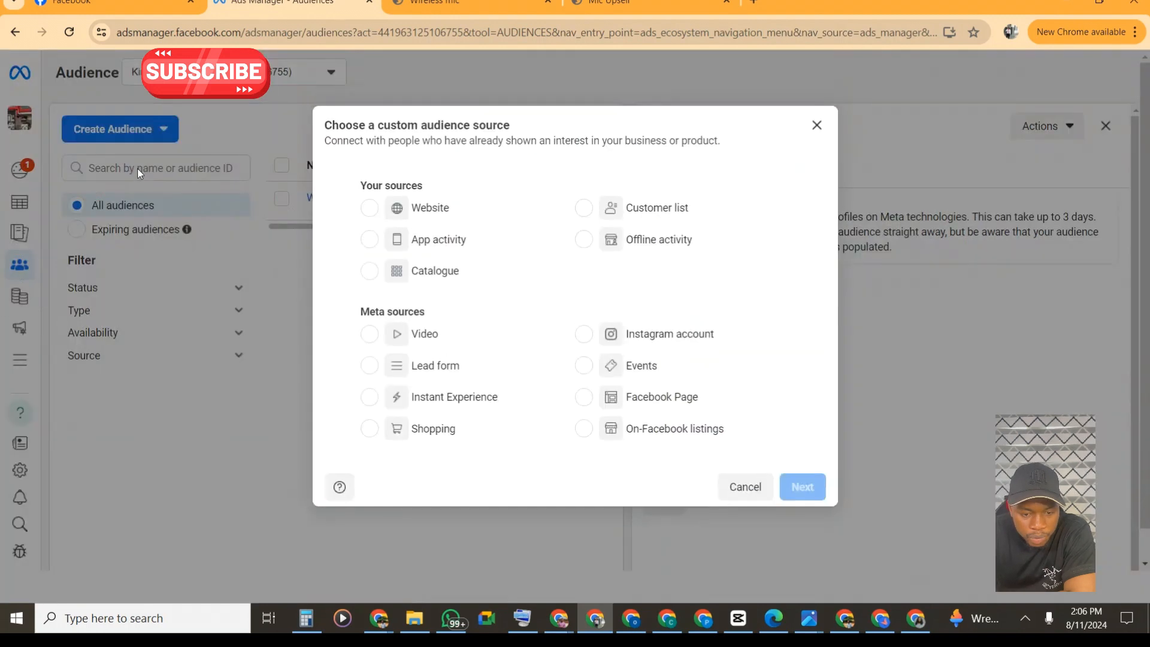
left_click(378, 334)
left_click(802, 485)
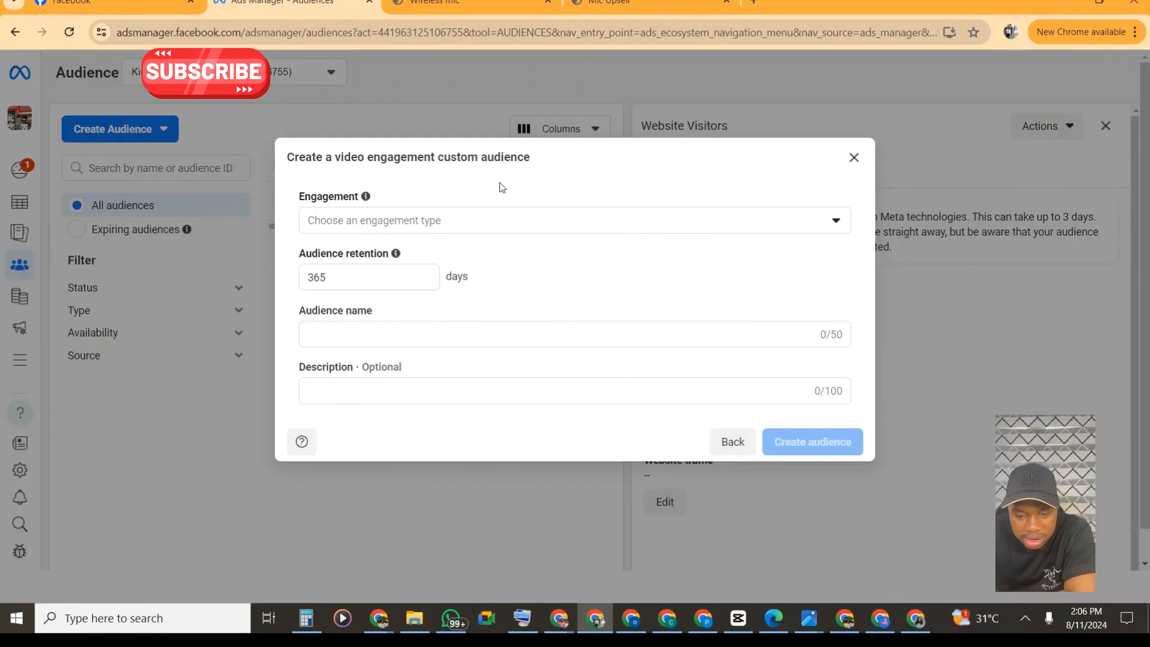
- Set the engagement type to people who have viewed at least 95% of your video and check the audience retention limit
left_click(504, 221)
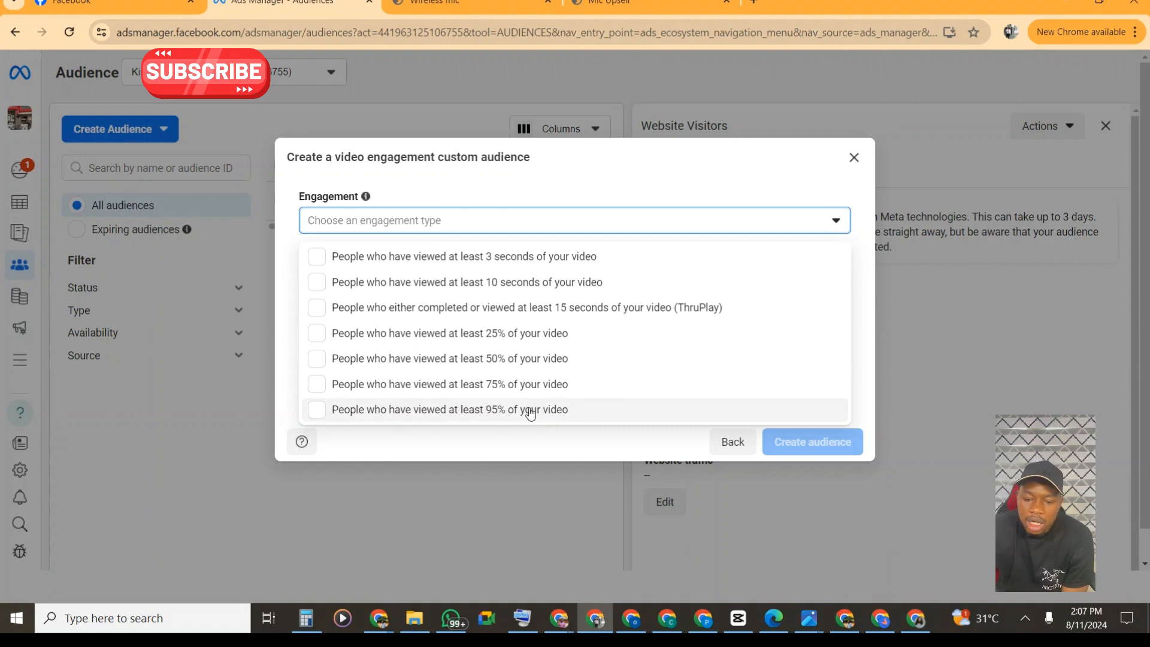
left_click(530, 413)
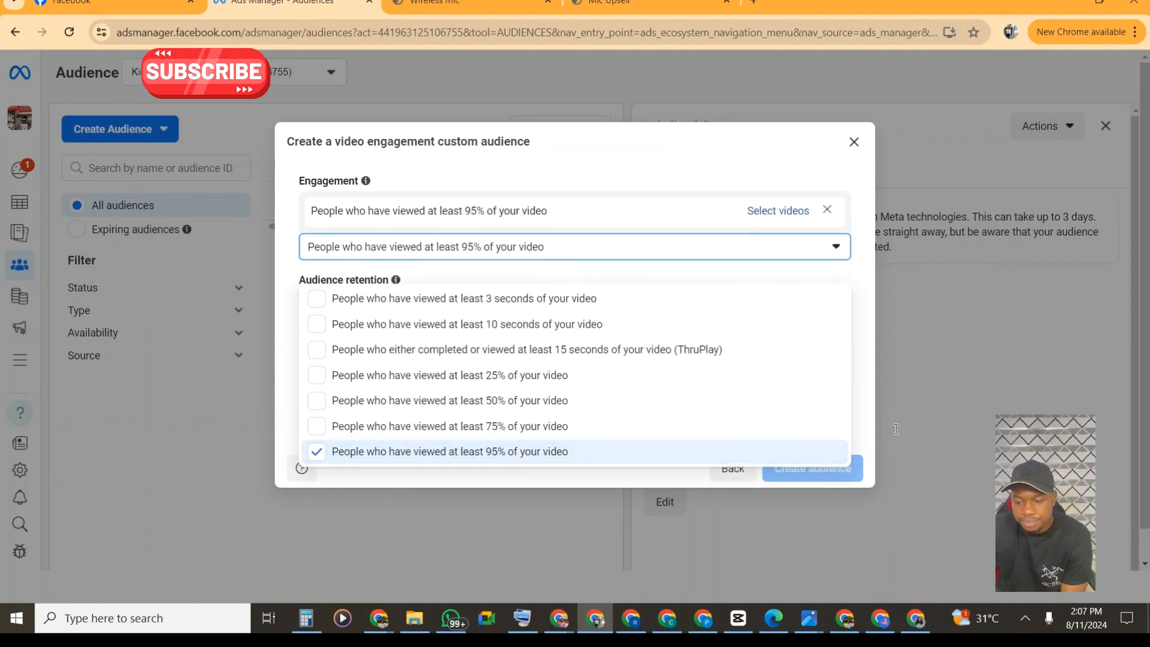
left_click(860, 390)
left_click(391, 300)
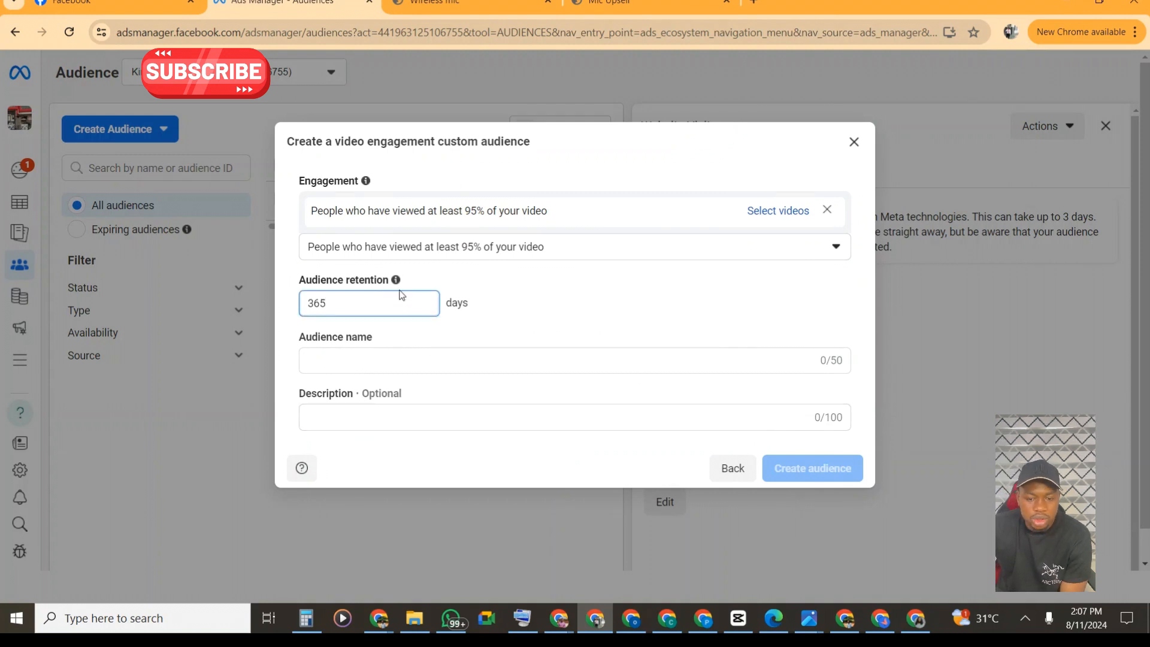
mouse_move(397, 282)
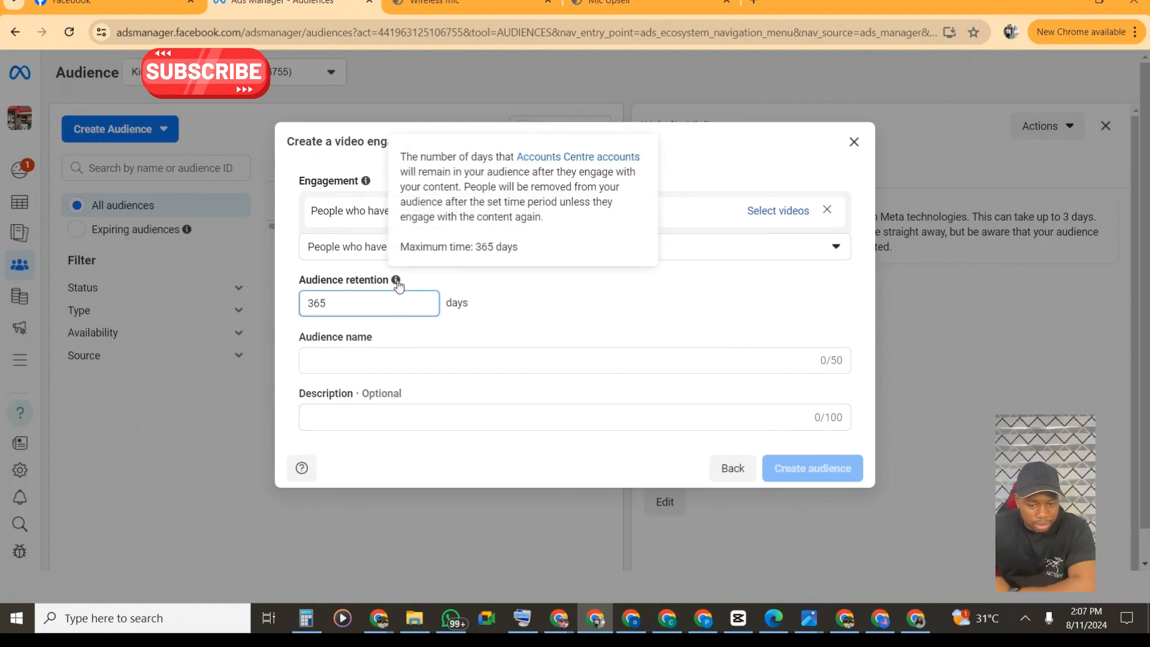
- Enter "video views" as the name of the video engagement audience
left_click(376, 361)
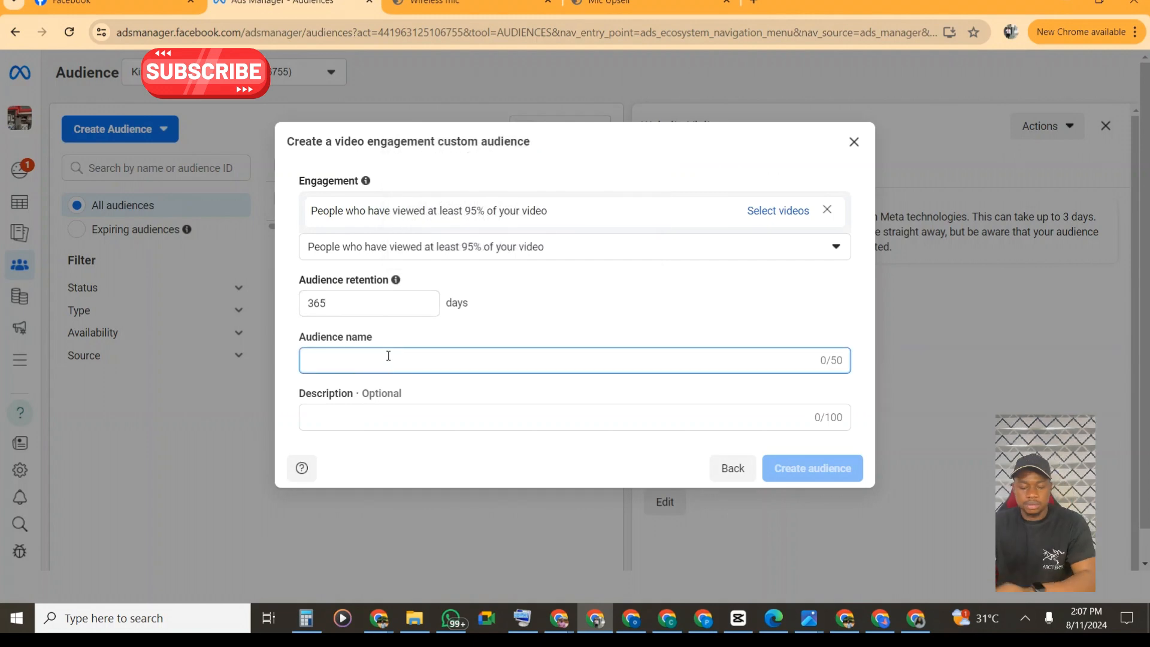
type("video ")
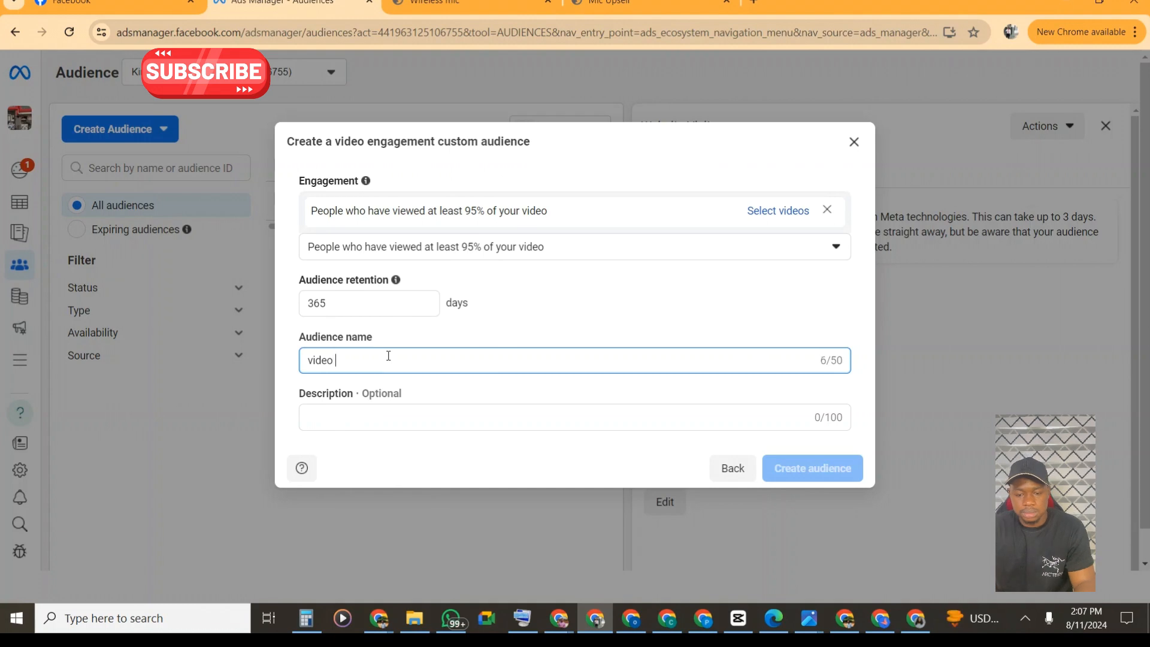
type("views")
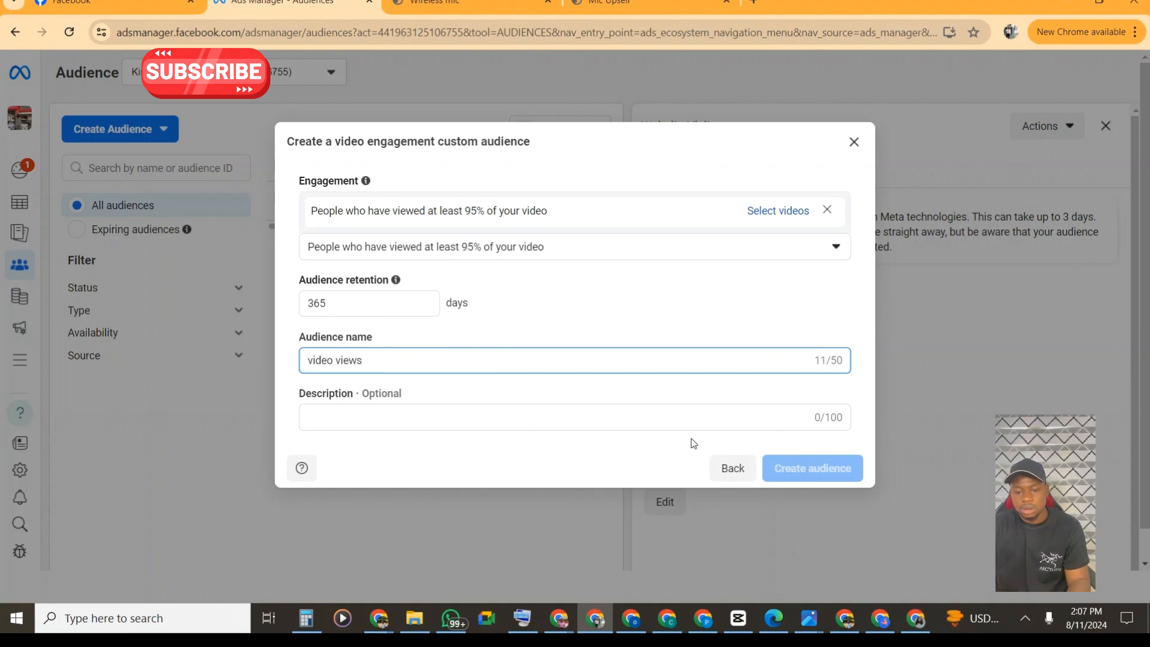
- Select the Facebook Page's three WhatsApp videos lasting 1:49, 0:58 and 0:47 for the video engagement audience and confirm the selection
left_click(779, 212)
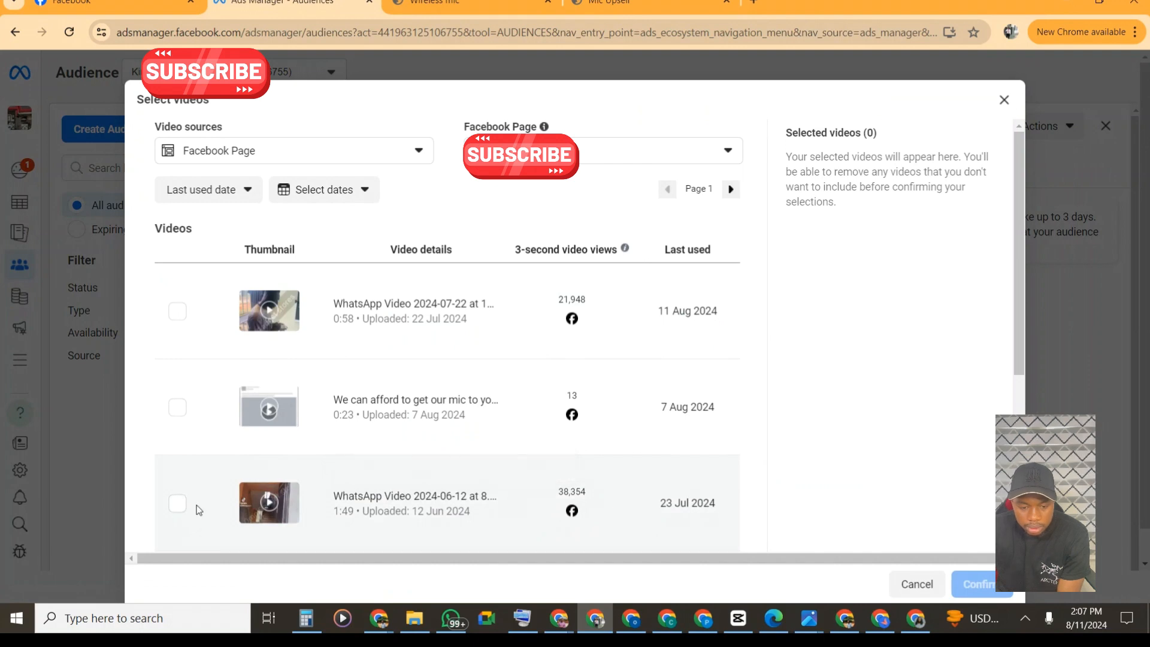
left_click(177, 503)
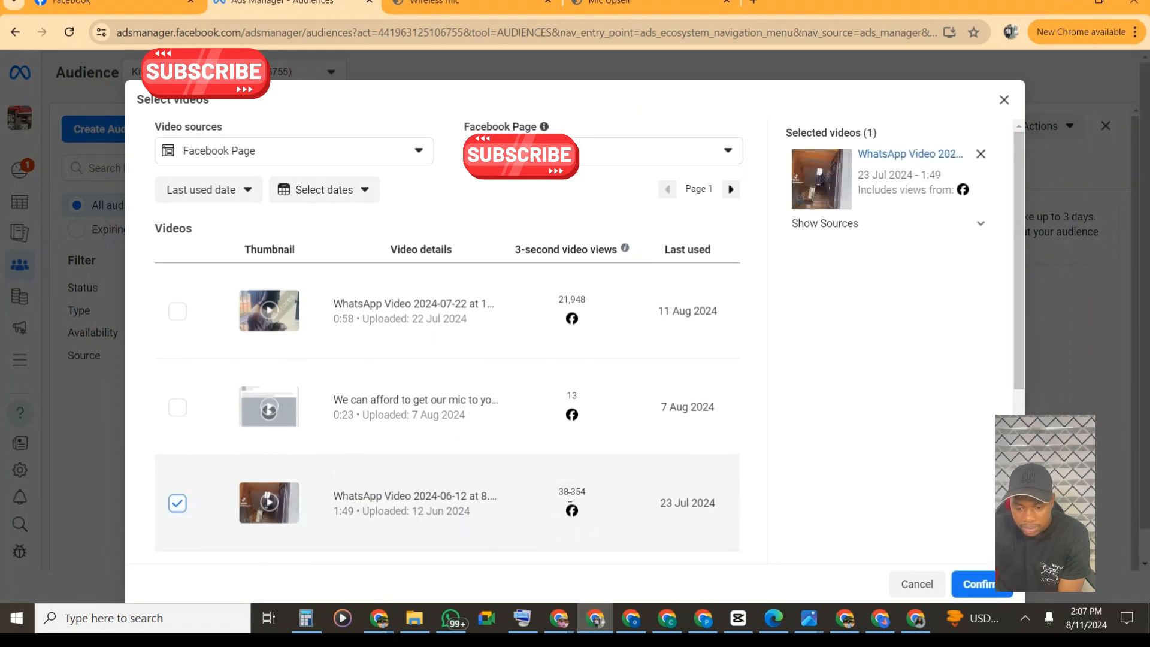
left_click(177, 312)
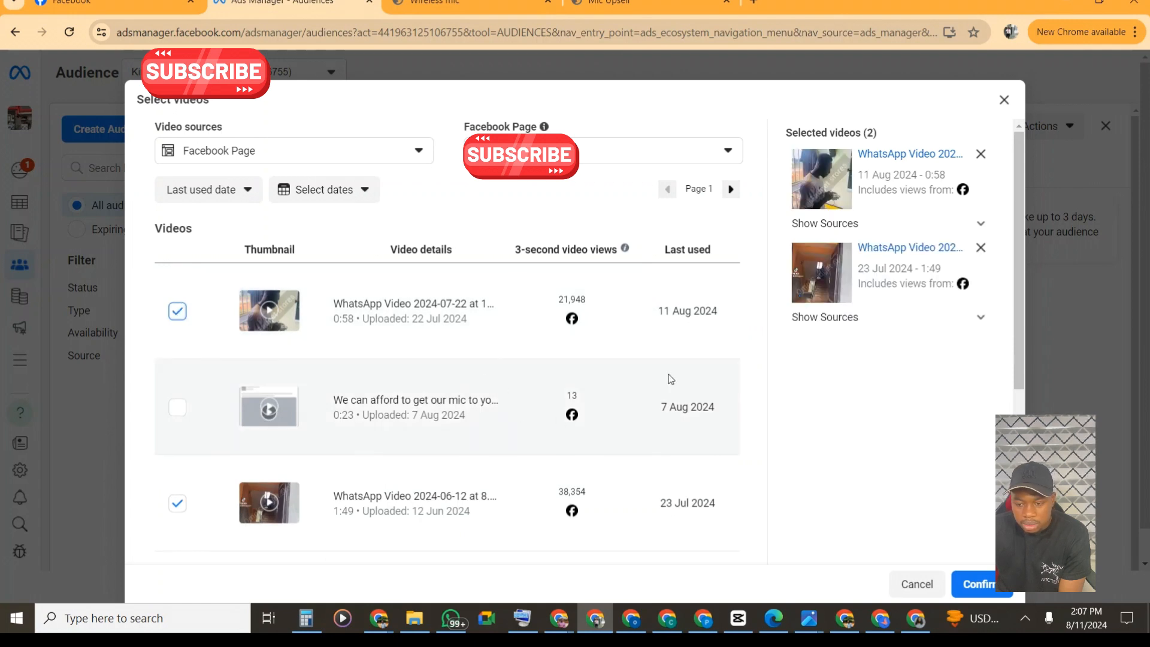
scroll(426, 291, "down", 5)
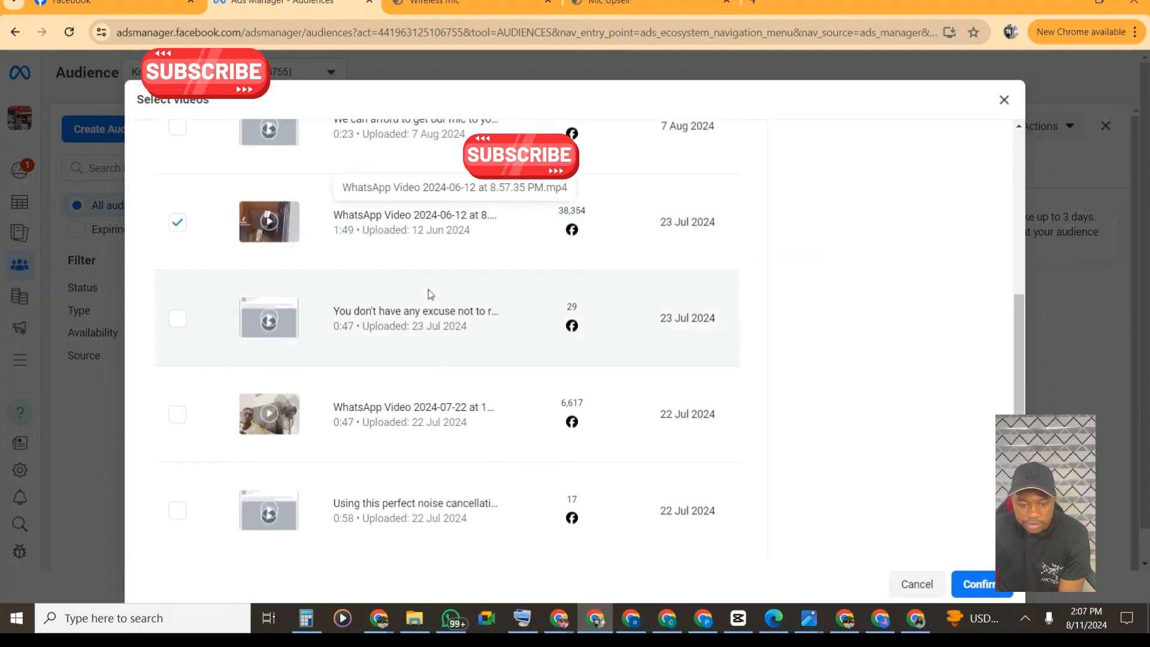
scroll(430, 310, "up", 5)
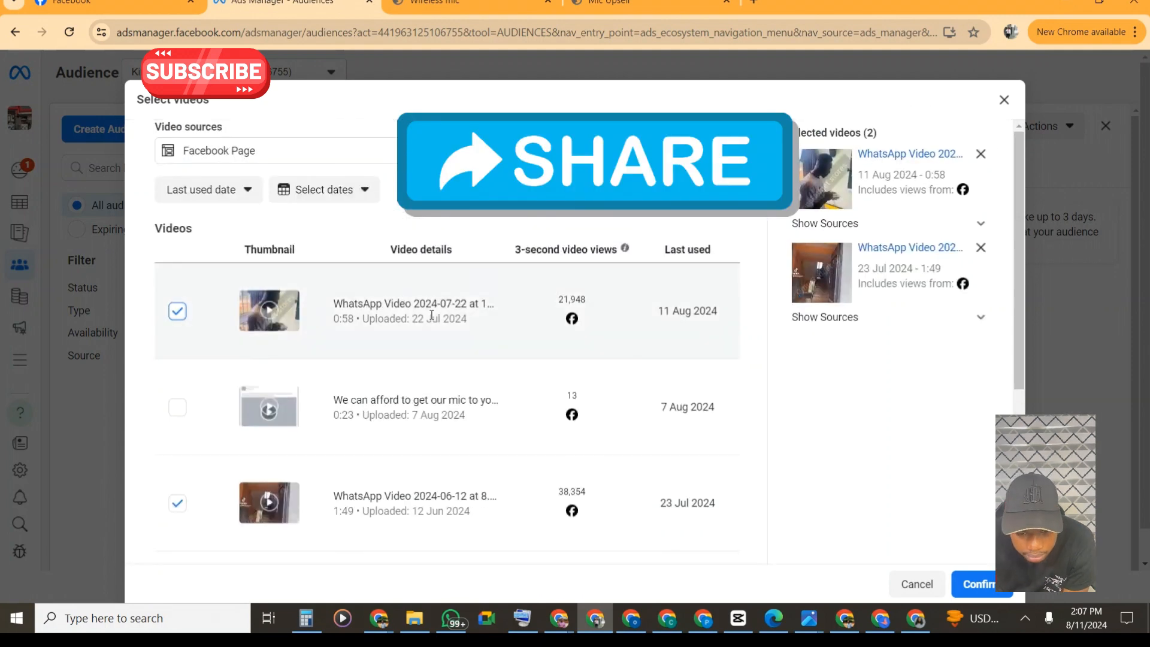
scroll(431, 314, "down", 5)
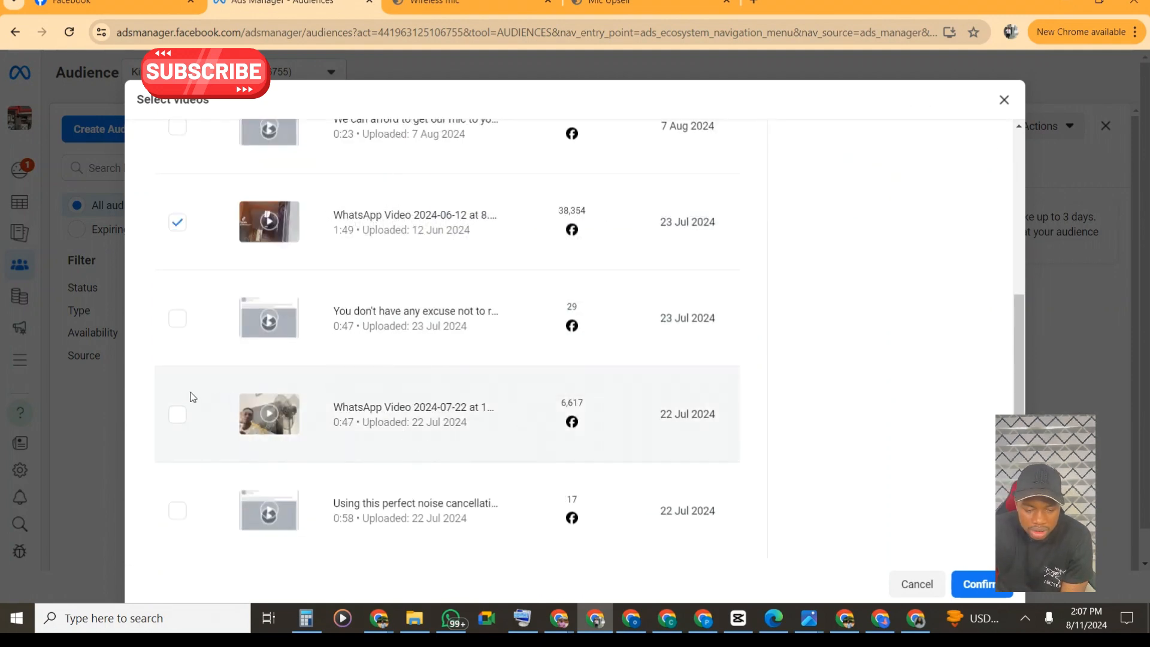
left_click(177, 415)
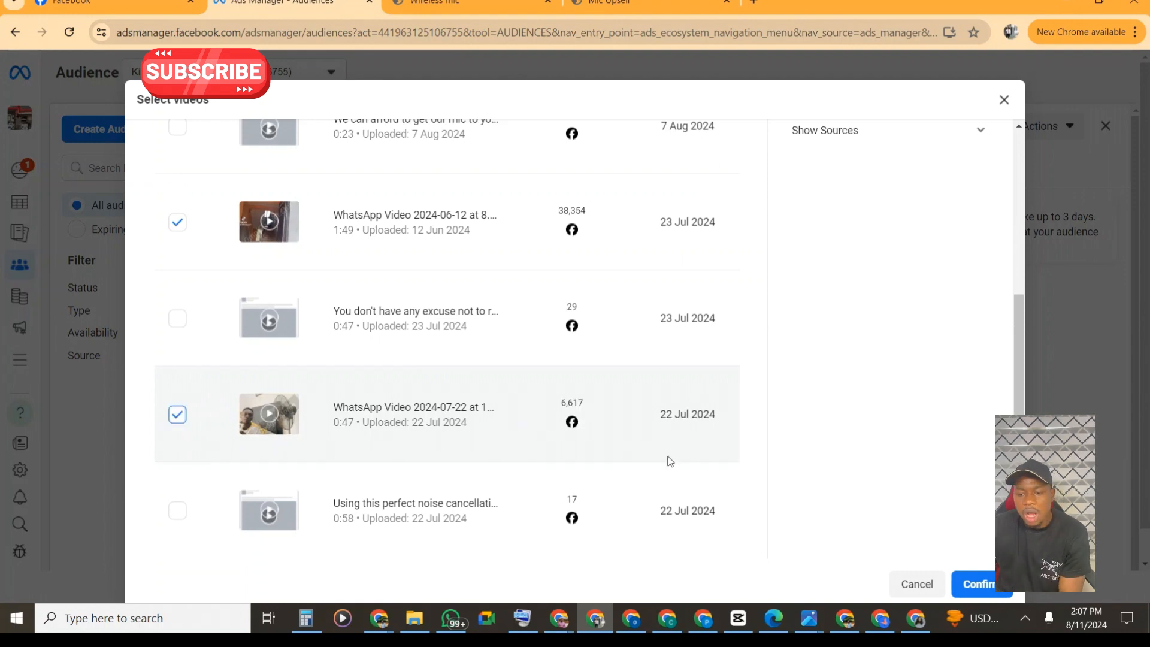
scroll(671, 461, "up", 5)
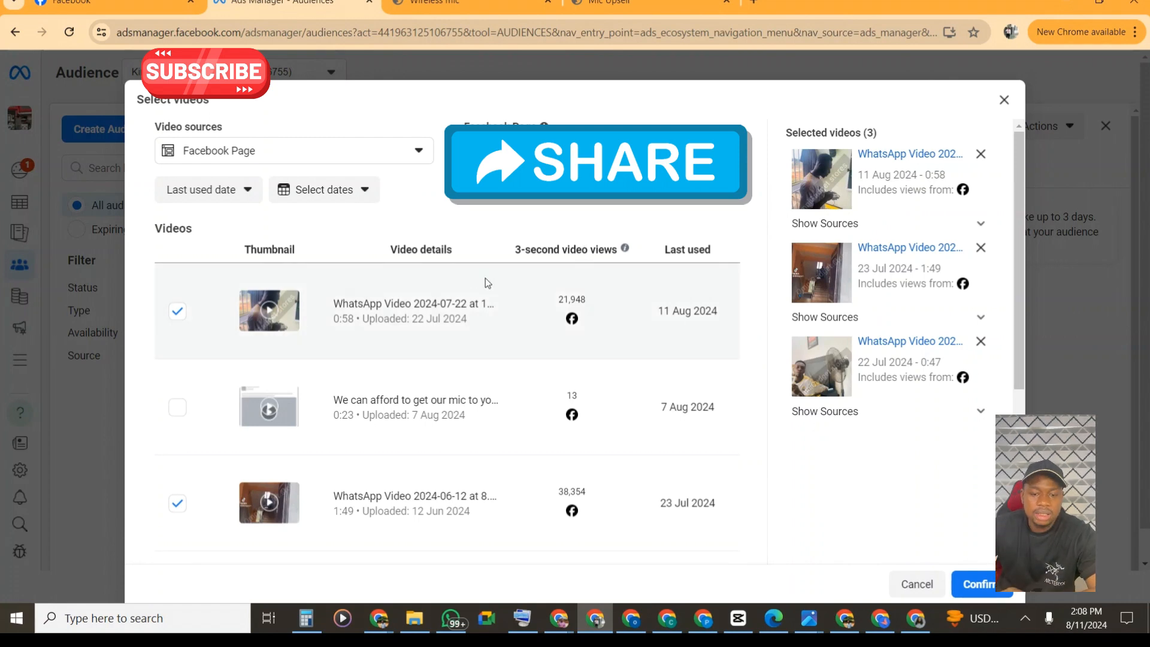
left_click(959, 587)
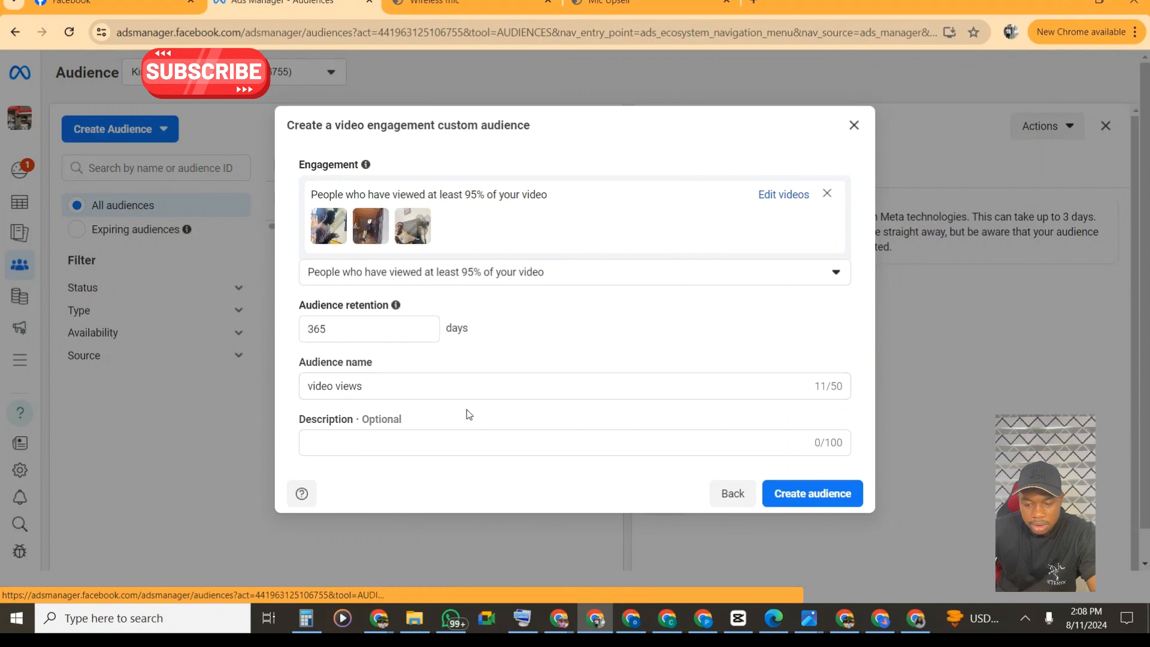
- Create the "video views" custom audience and return to the audience list
left_click(820, 492)
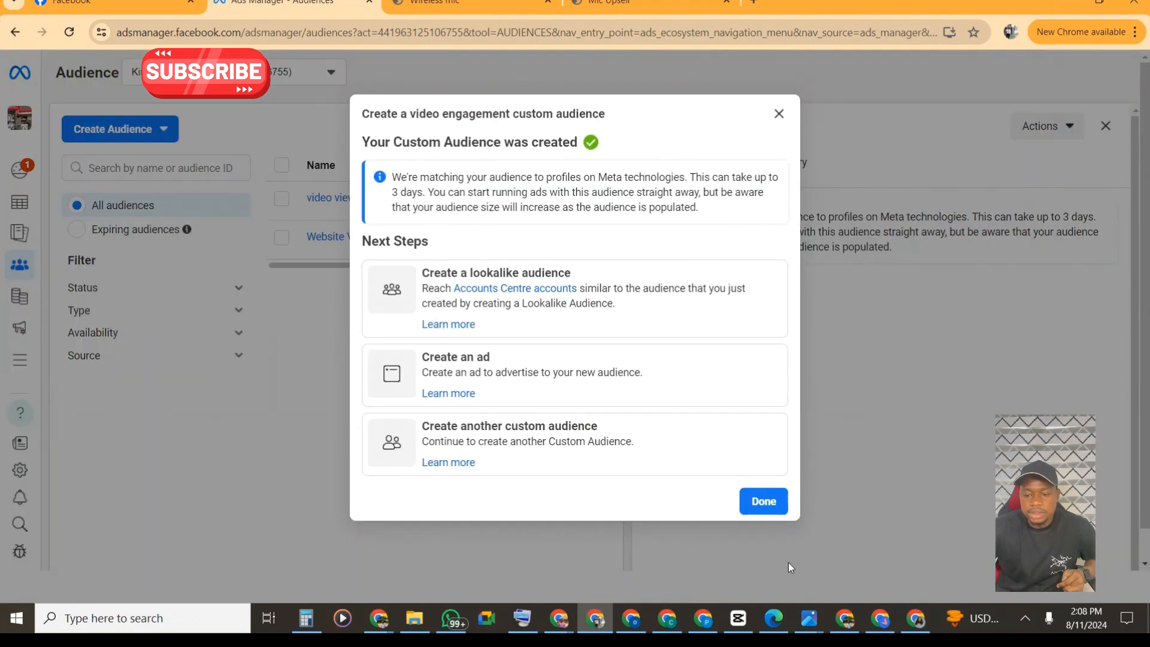
left_click(770, 504)
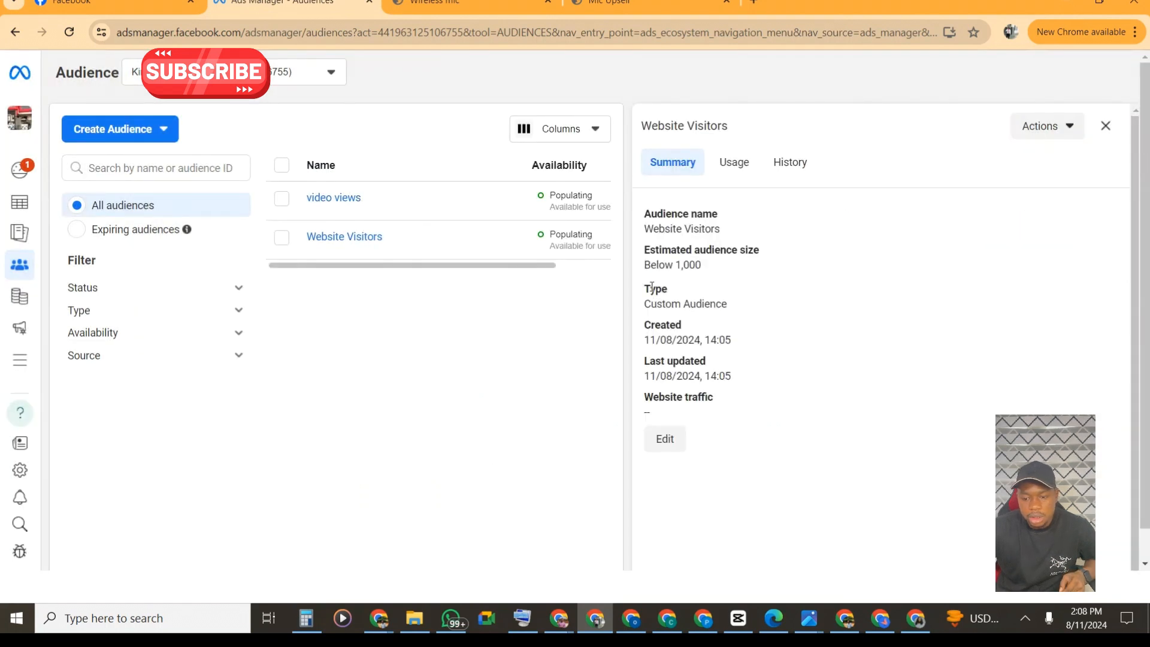
mouse_move(333, 231)
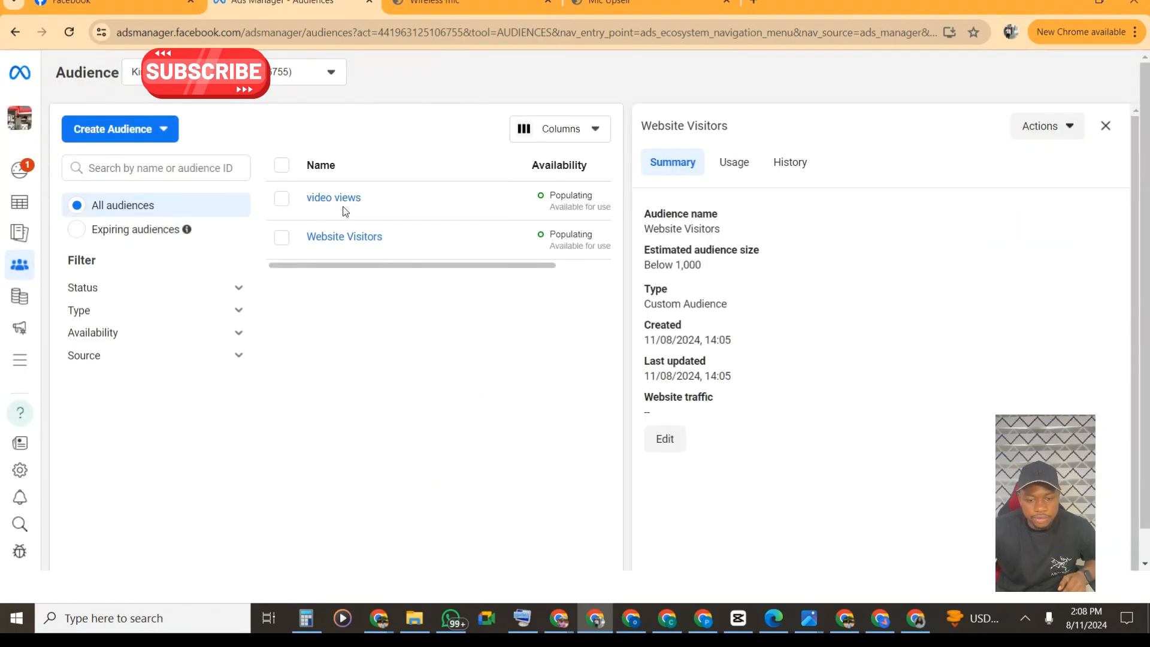
- Start another custom audience with Instagram account as its source
left_click(99, 129)
left_click(132, 171)
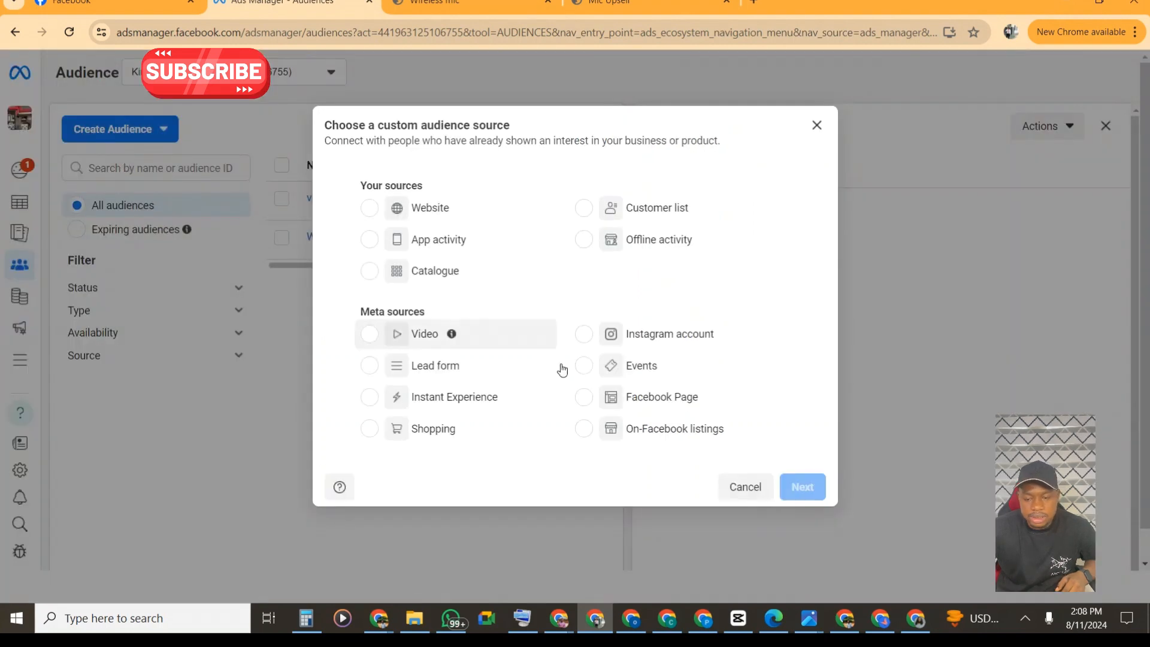
left_click(583, 333)
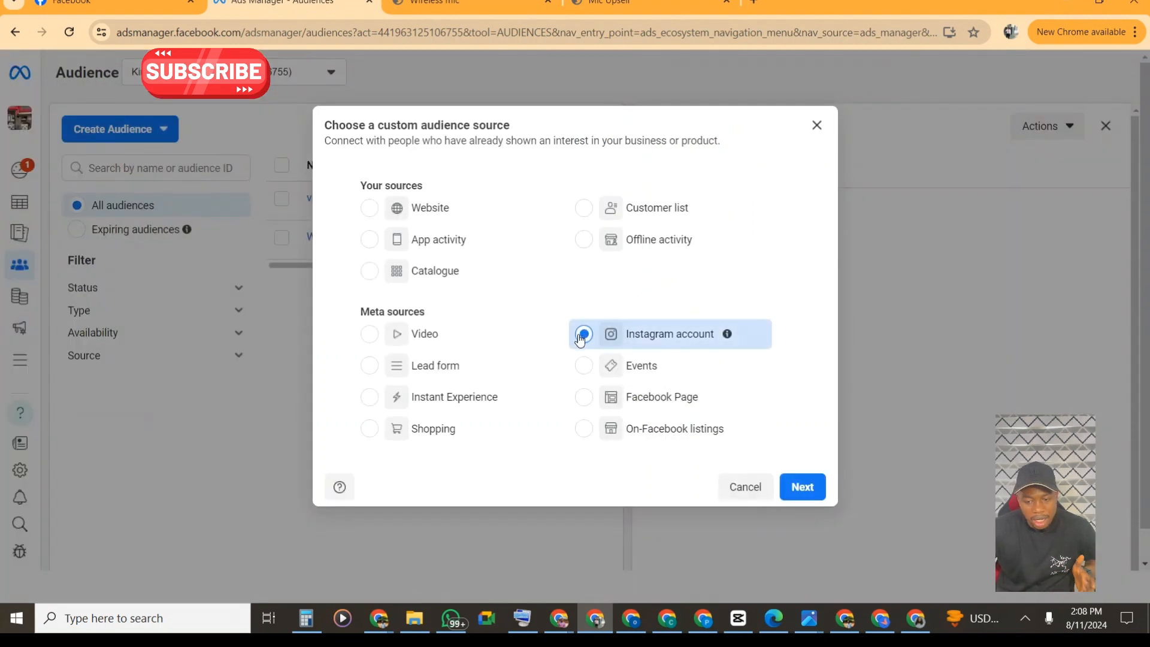
left_click(796, 486)
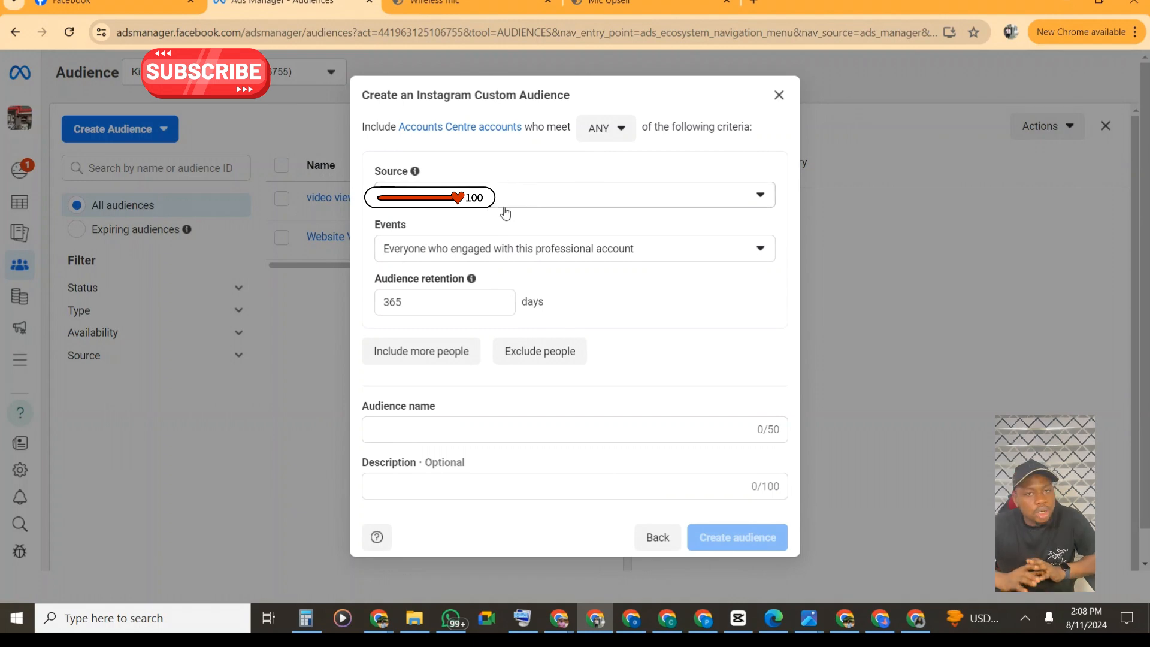
- Set the Instagram audience's event to anyone who visited this professional account's profile
left_click(556, 251)
left_click(557, 250)
left_click(555, 250)
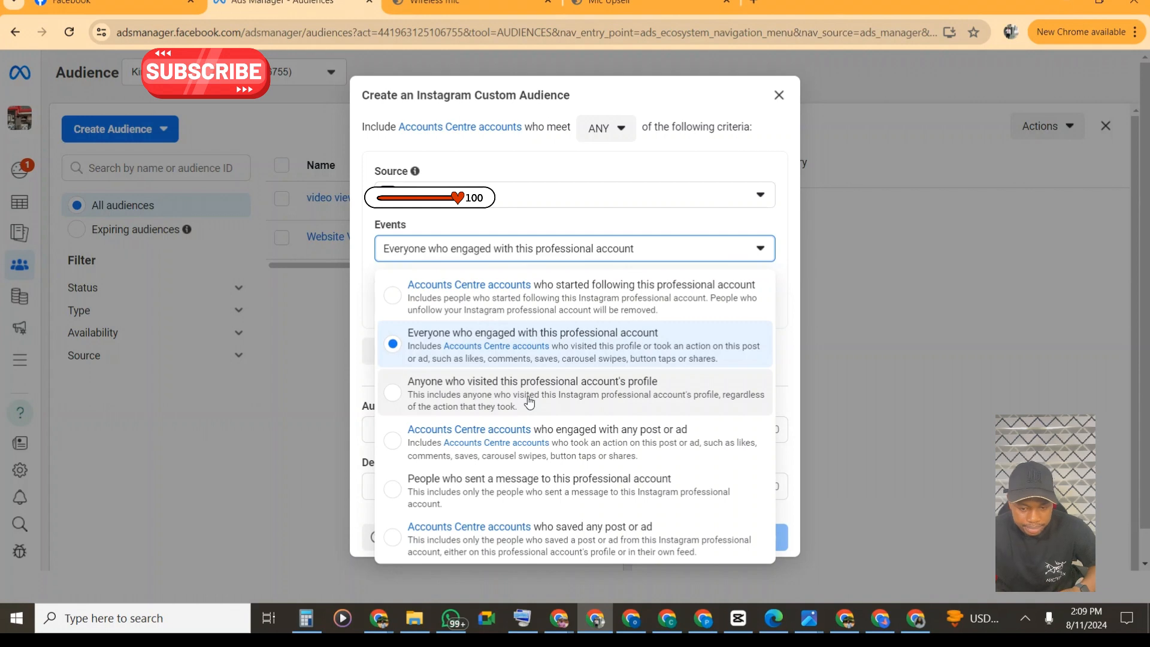
left_click(530, 401)
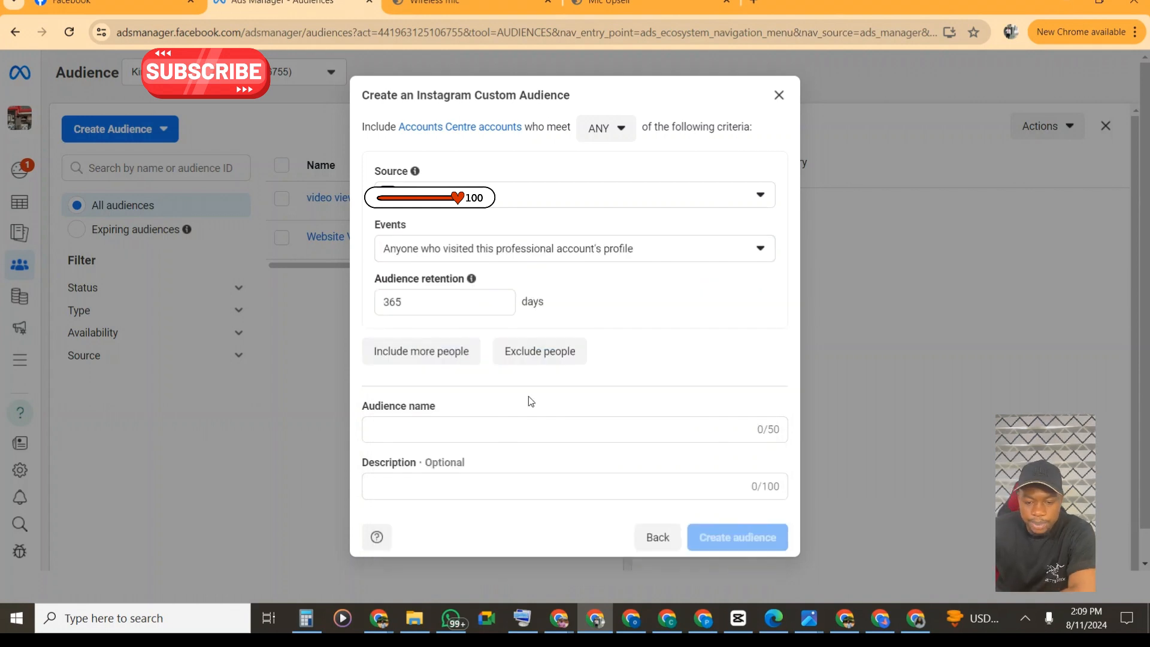
- Name the Instagram audience "instagram view" and create it, keeping the profile visitors event
left_click(521, 428)
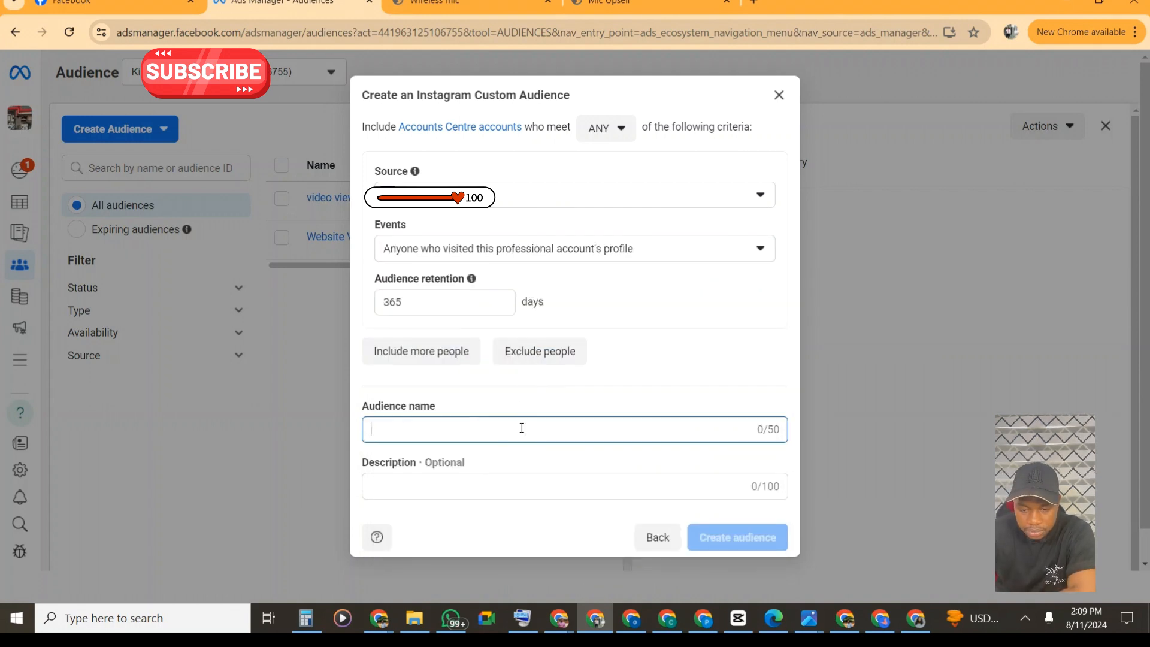
type("in")
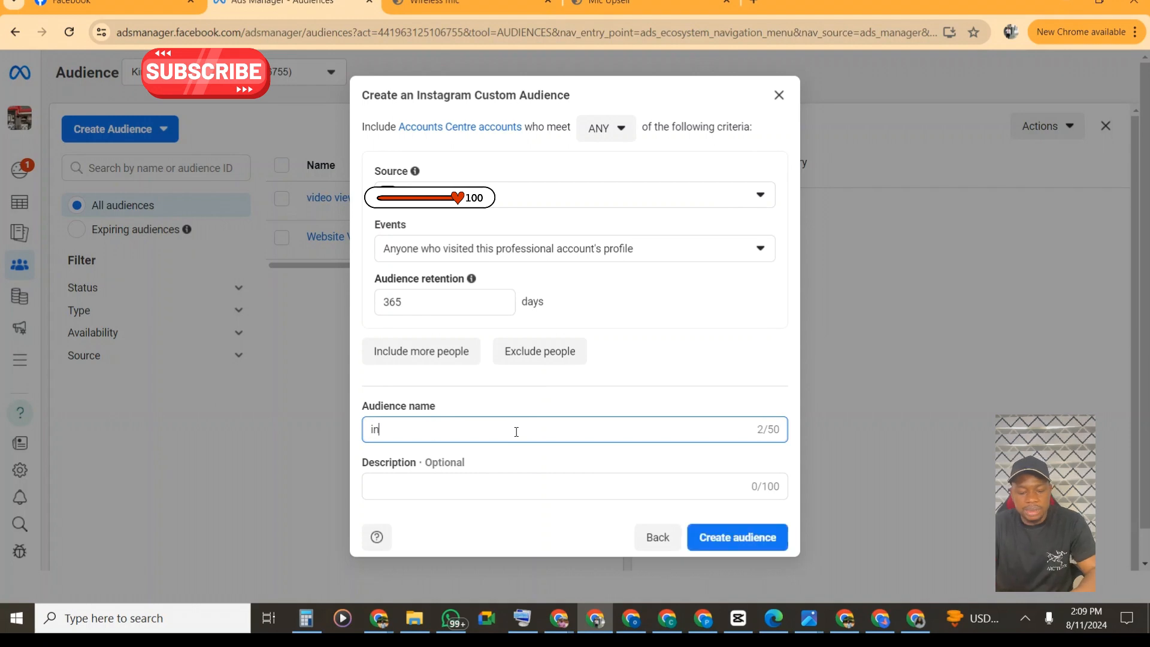
type("stagram view")
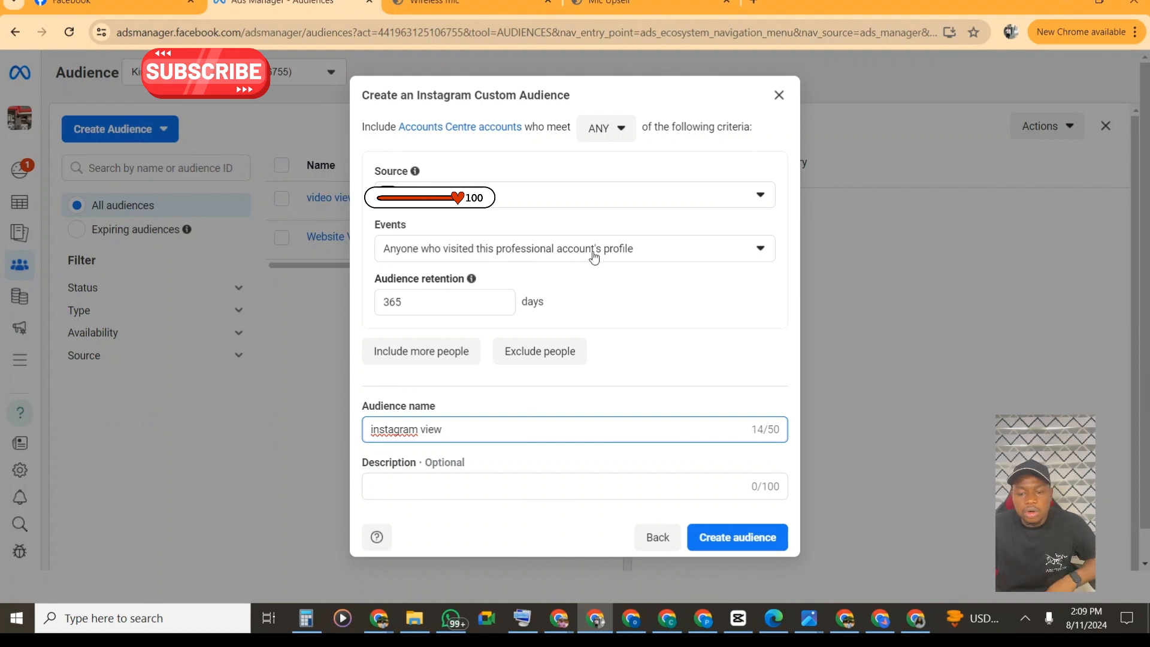
left_click(592, 252)
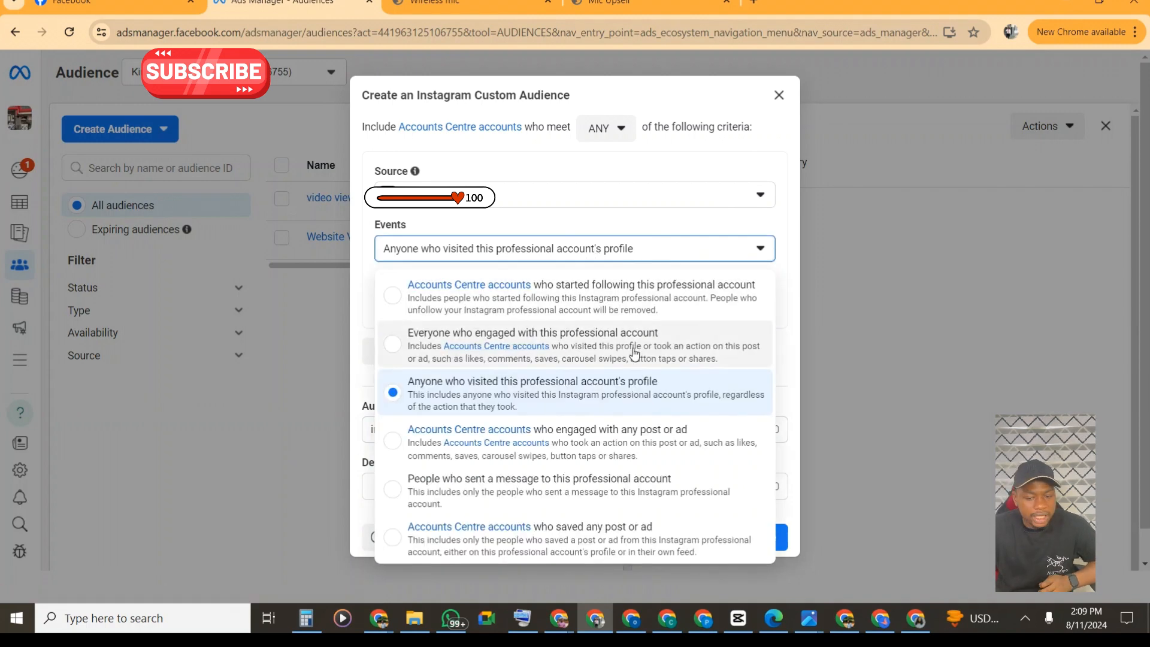
left_click(675, 261)
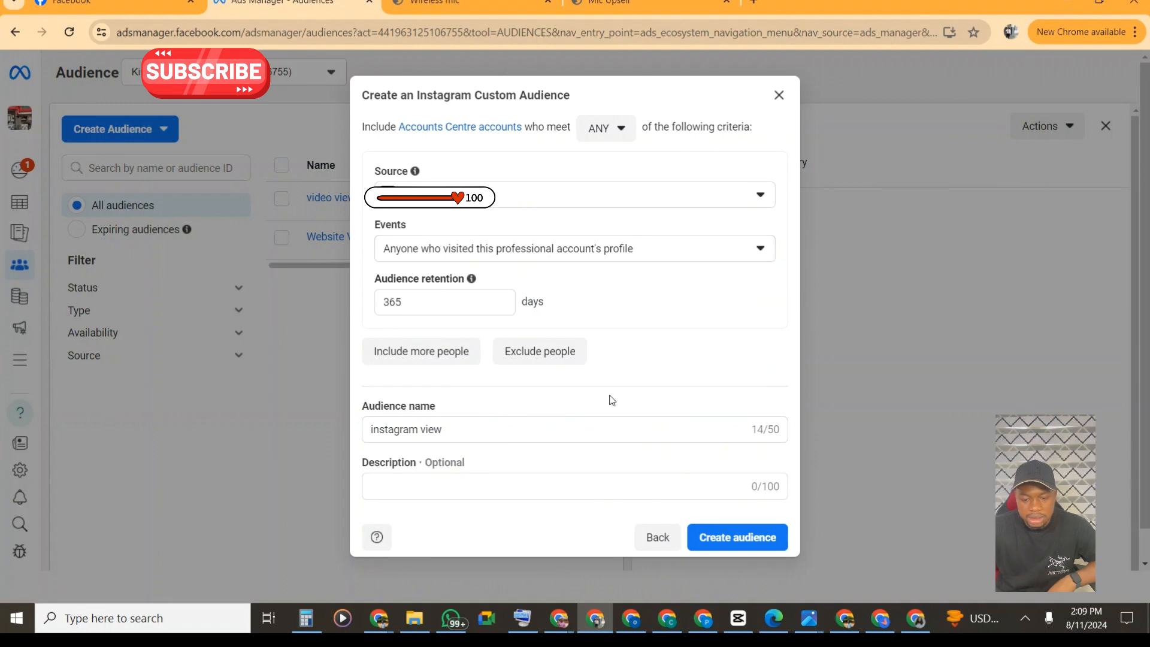
left_click(722, 543)
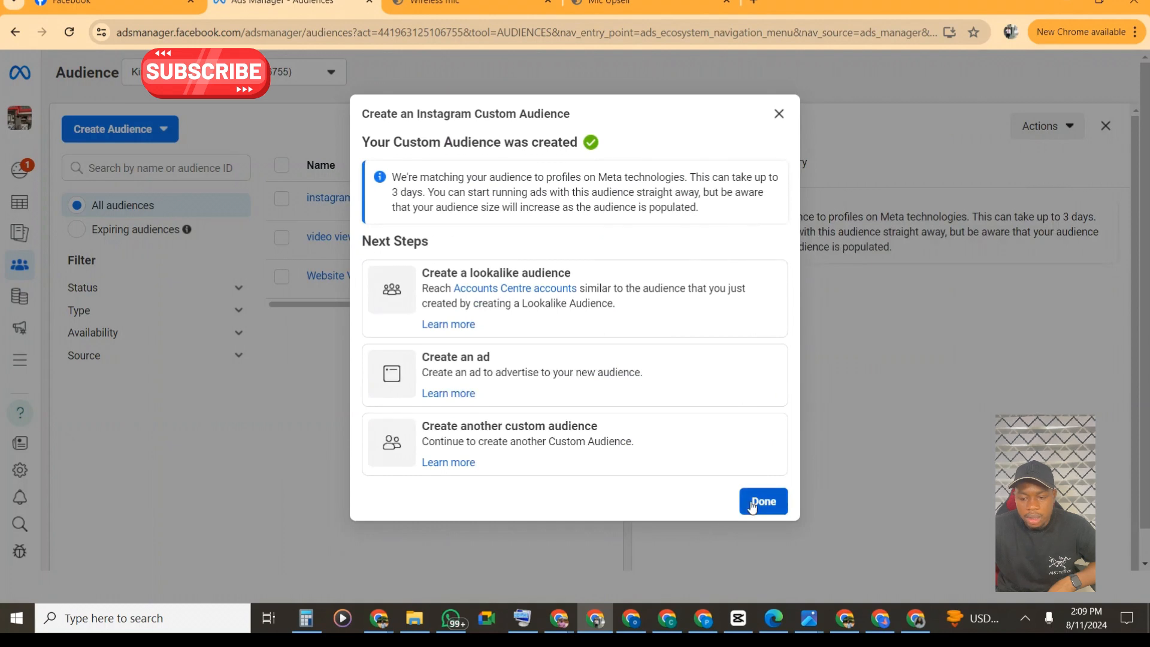
left_click(753, 504)
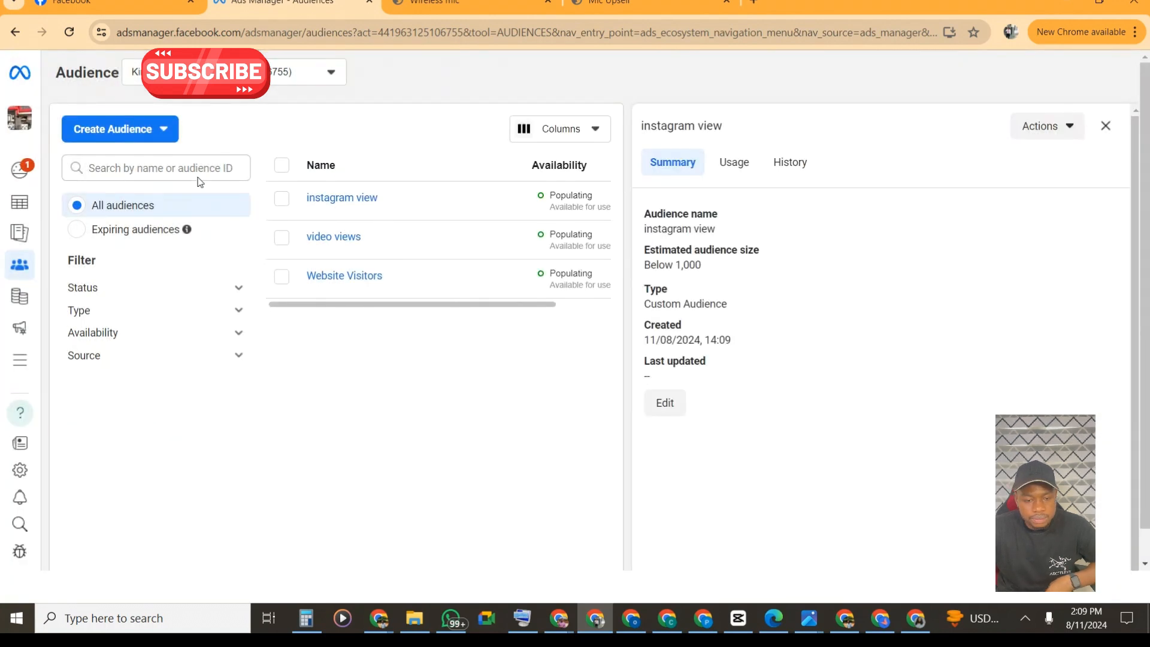
- Start another custom audience with Website as its source
left_click(162, 129)
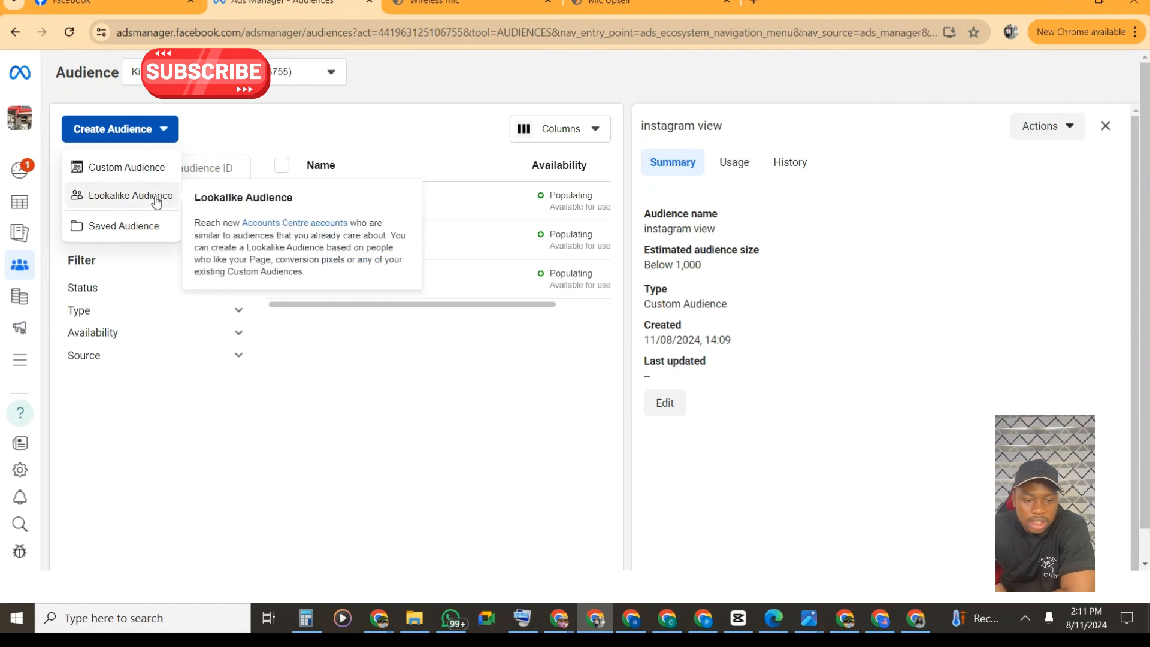
left_click(127, 168)
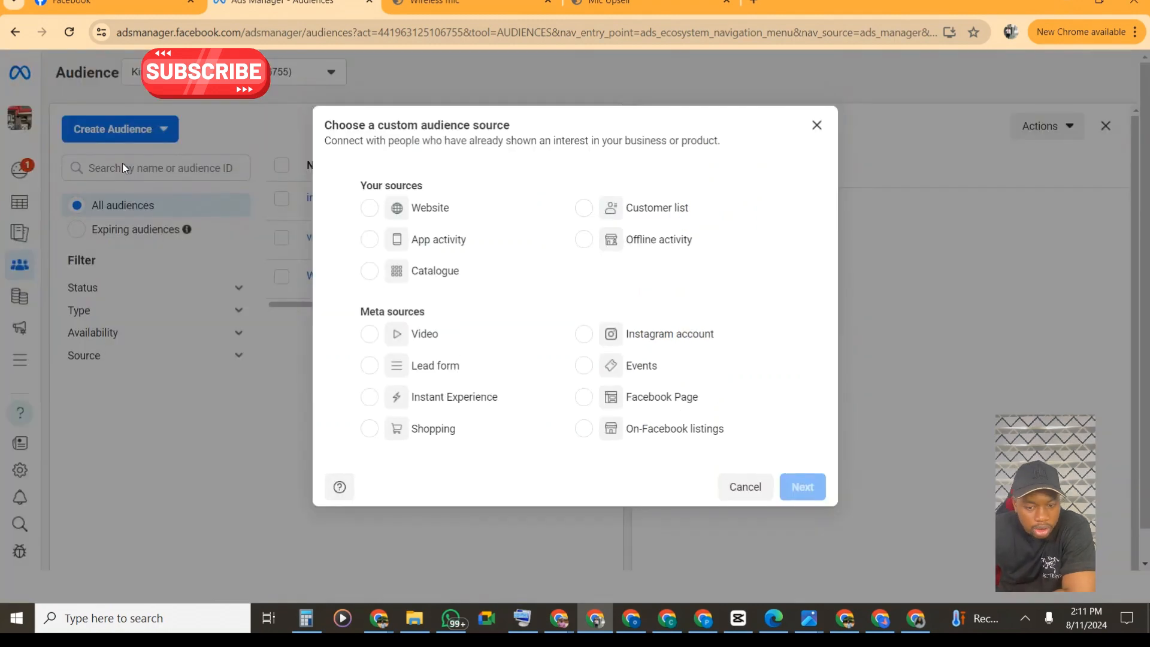
left_click(370, 208)
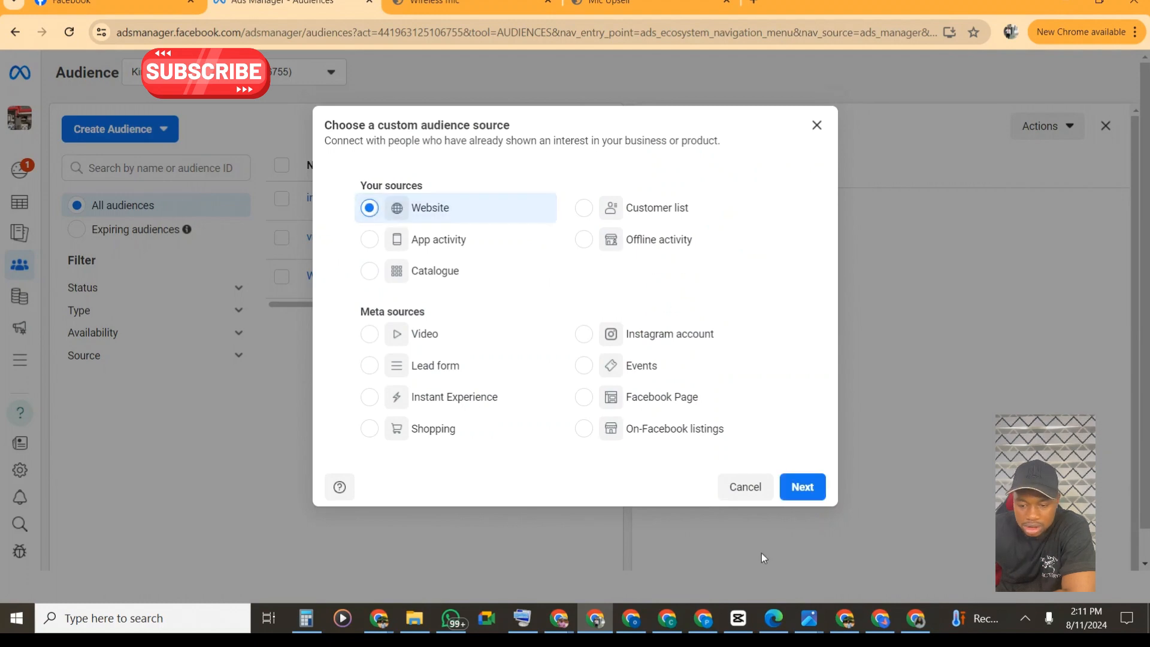
left_click(798, 491)
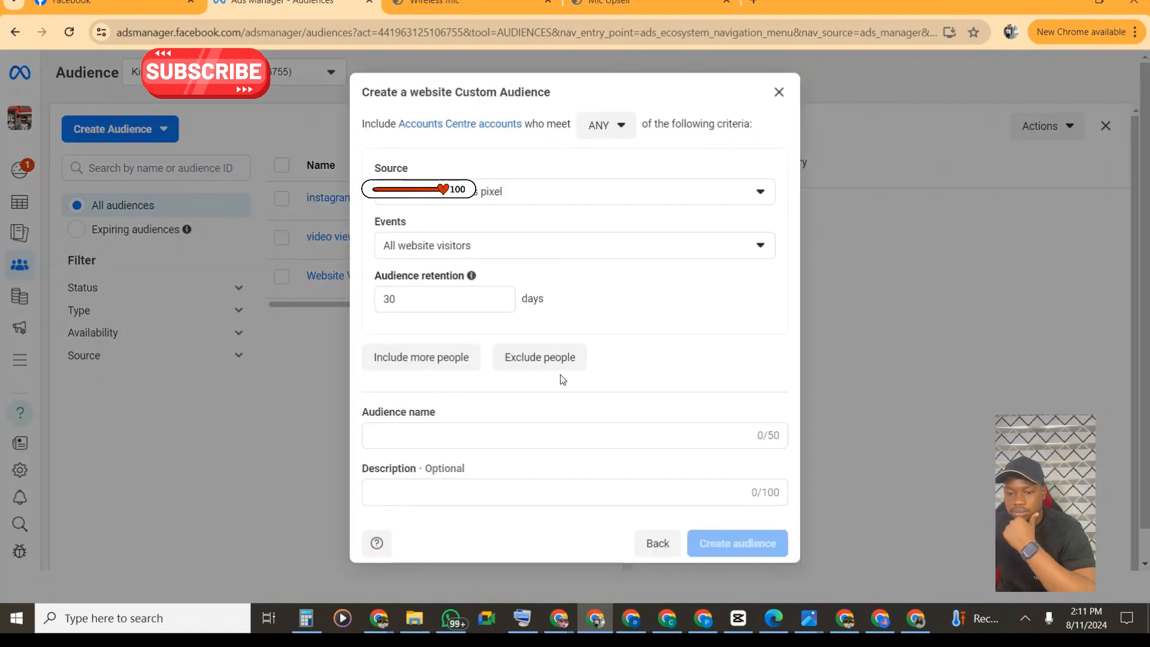
- Set the website audience's event to people who visited specific web pages, with an audience retention of 180 days
triple_click(474, 253)
left_click(515, 255)
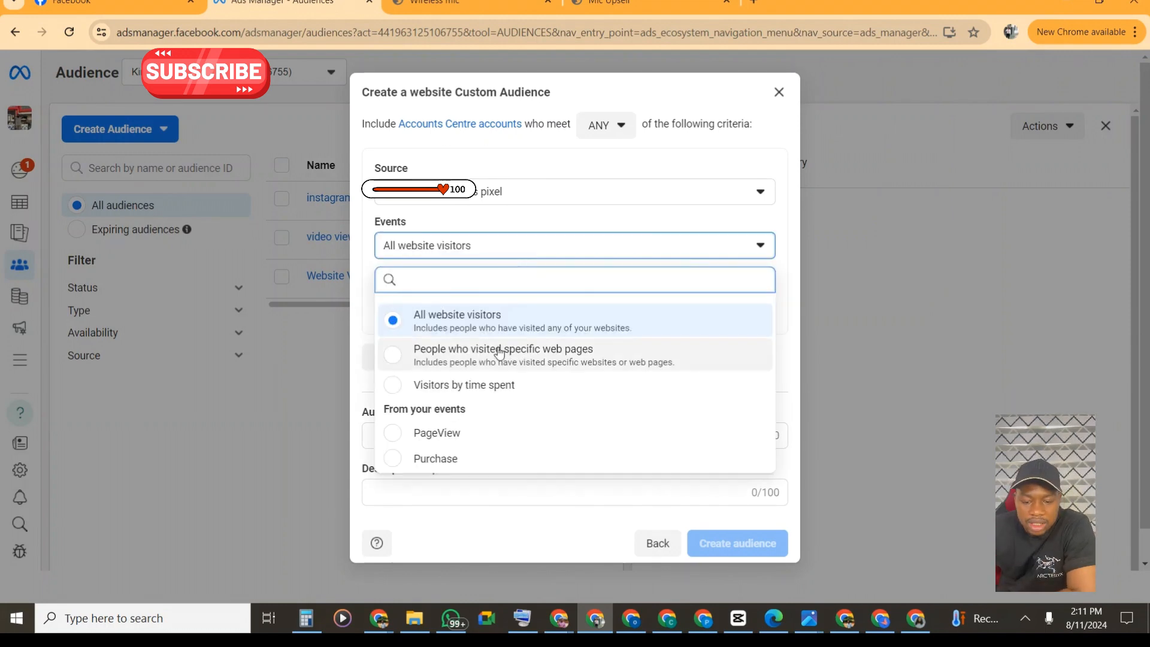
left_click(486, 363)
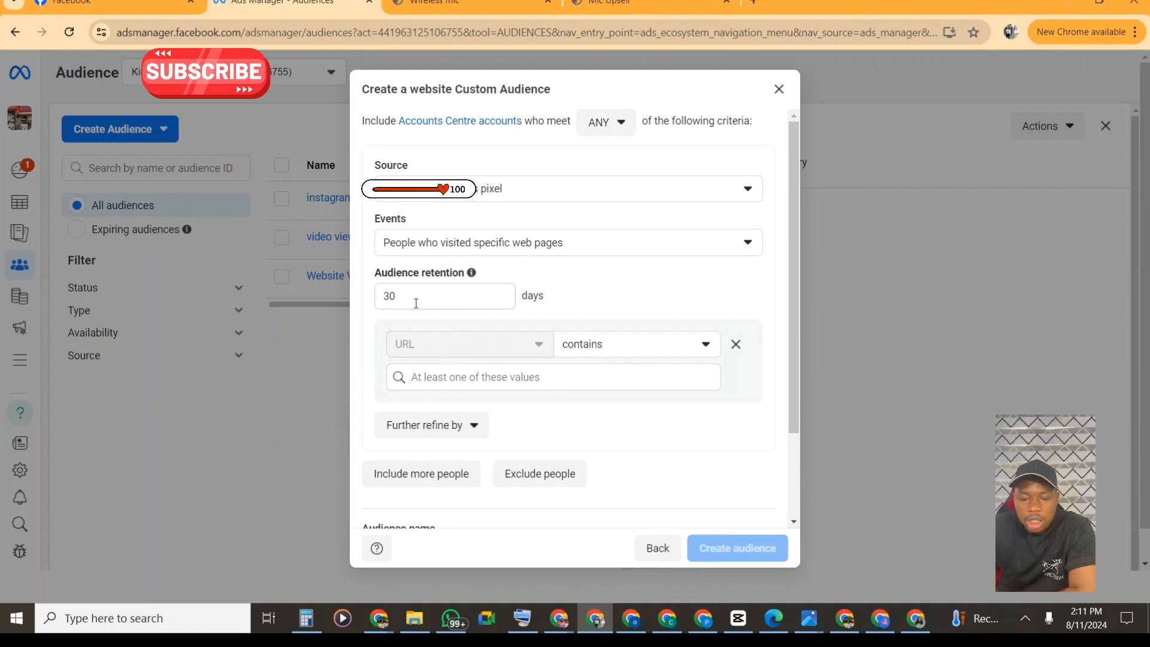
left_click_drag(403, 295, 366, 296)
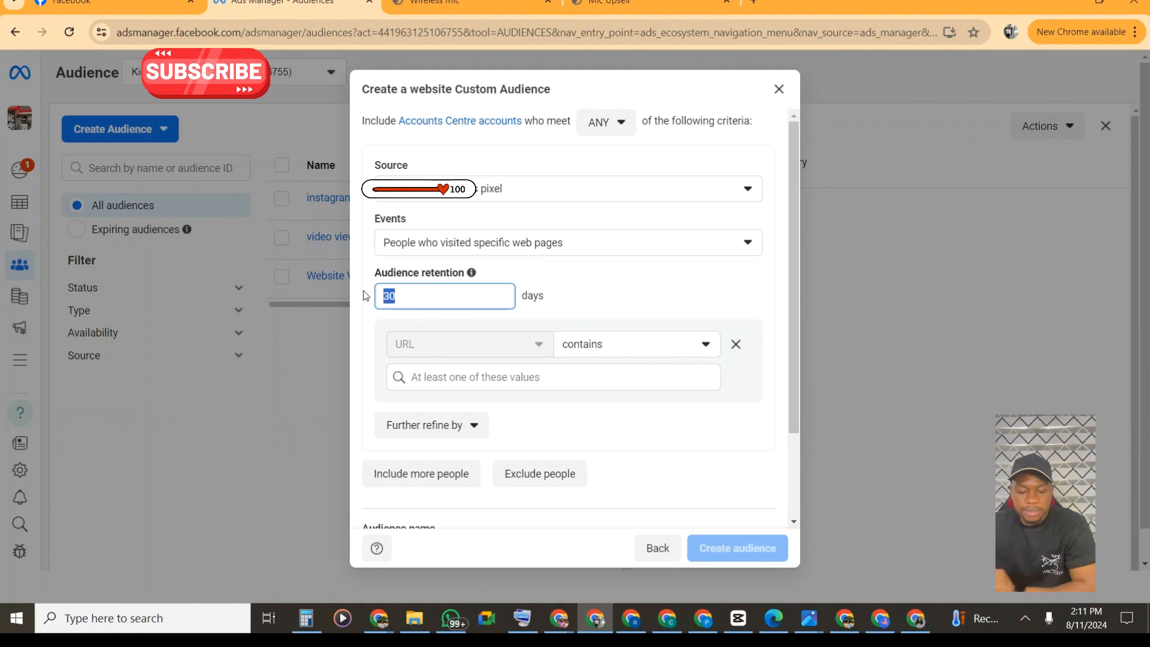
type("180")
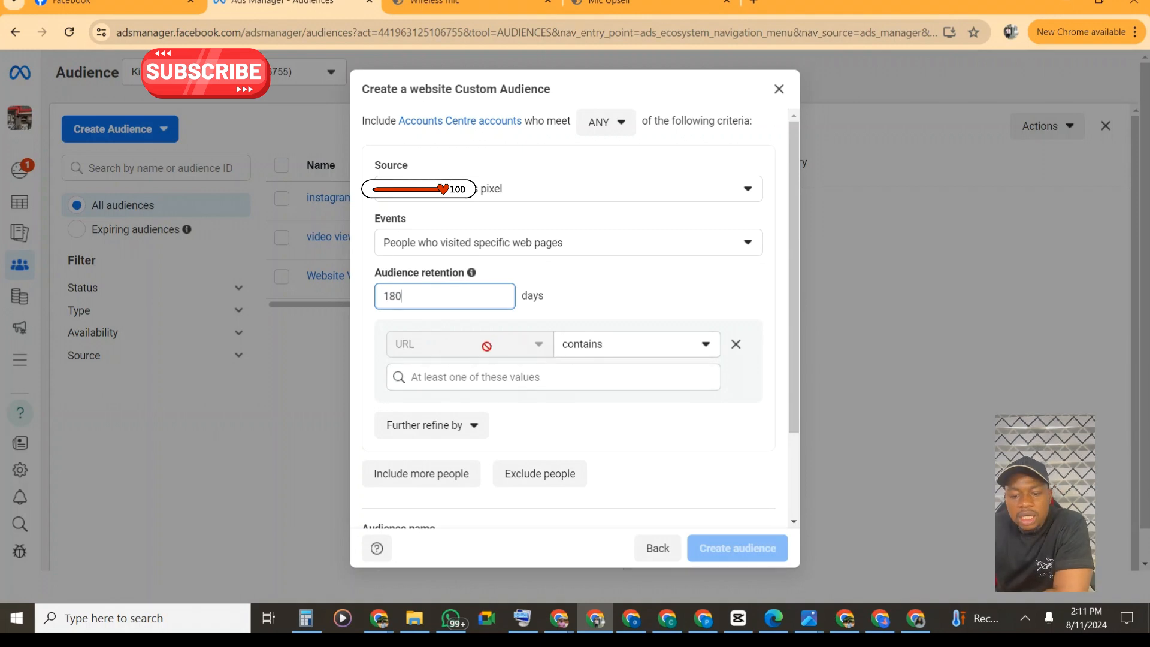
- Set the web page rule to URLs that contain "upsell"
left_click(479, 377)
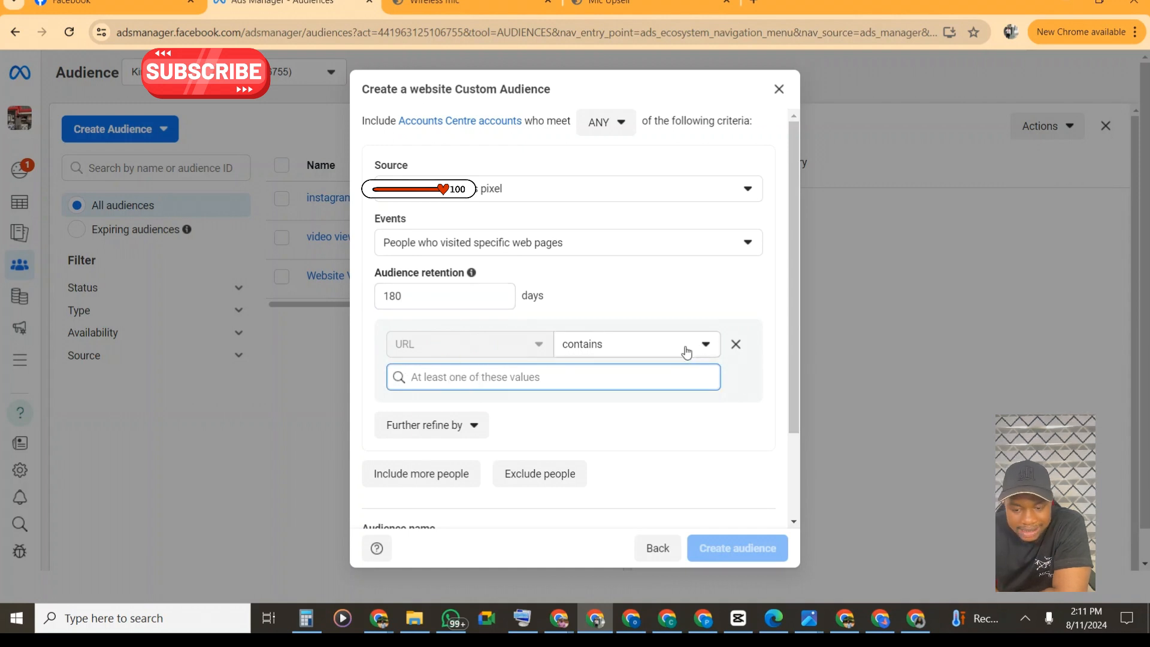
left_click(605, 356)
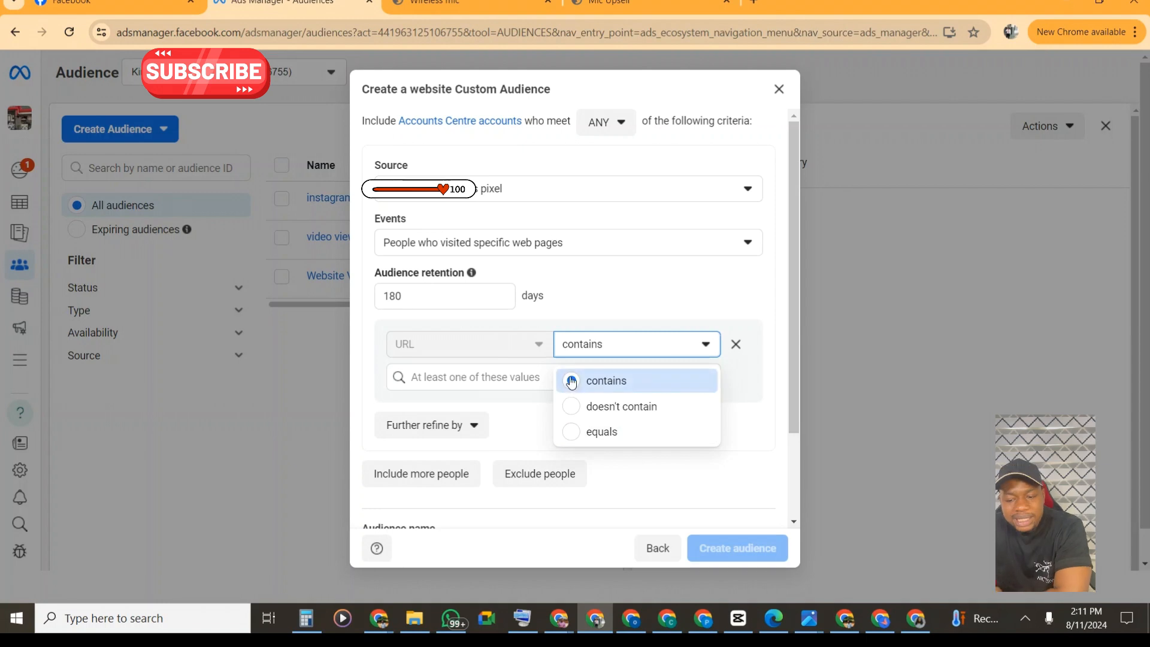
left_click(601, 351)
left_click(569, 378)
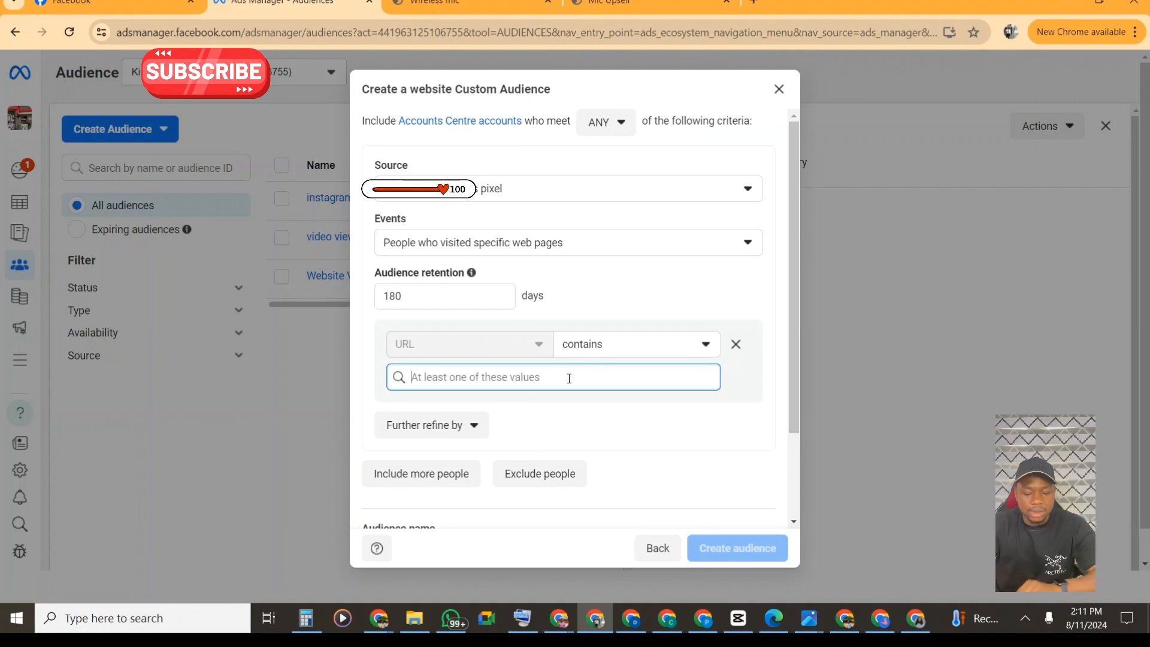
type("upsell")
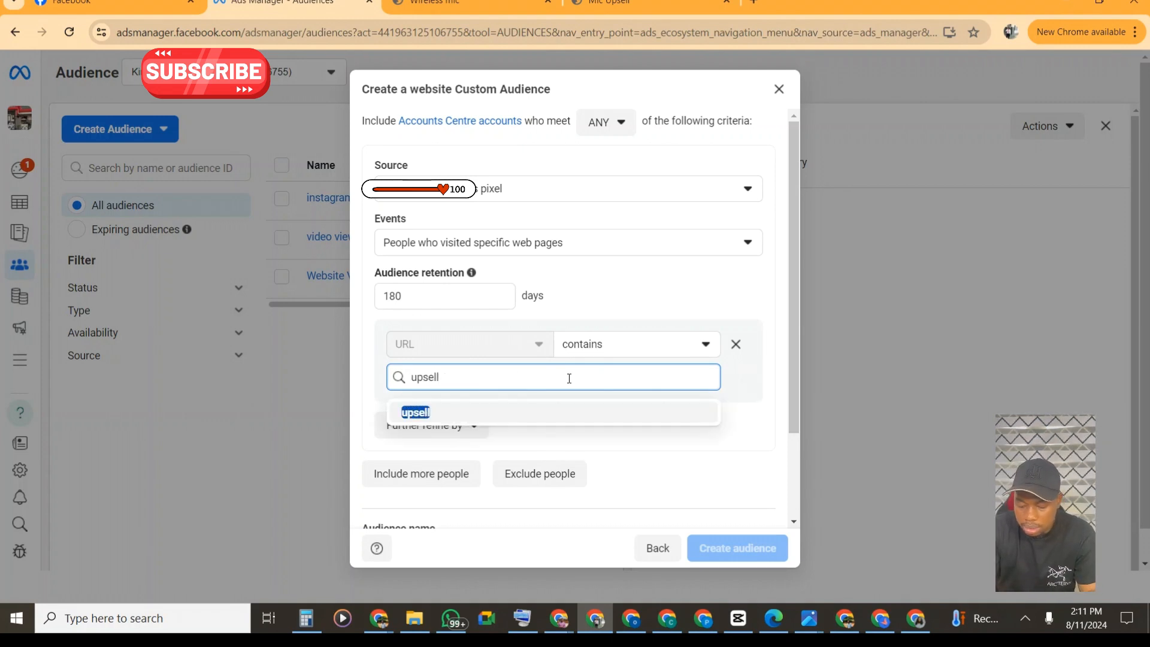
key("Left")
key("Left")
key("Left")
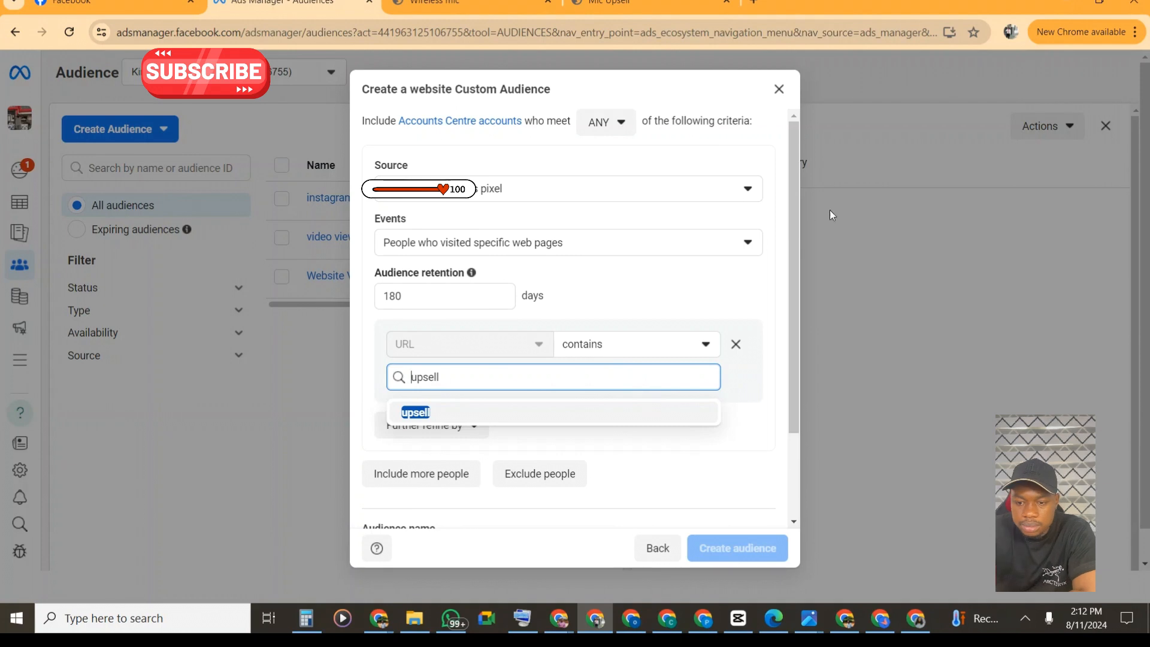
- Check the Mic Upsell page's address, add "mic-upsell" as a URL value and remove the "upsell" value
left_click(671, 3)
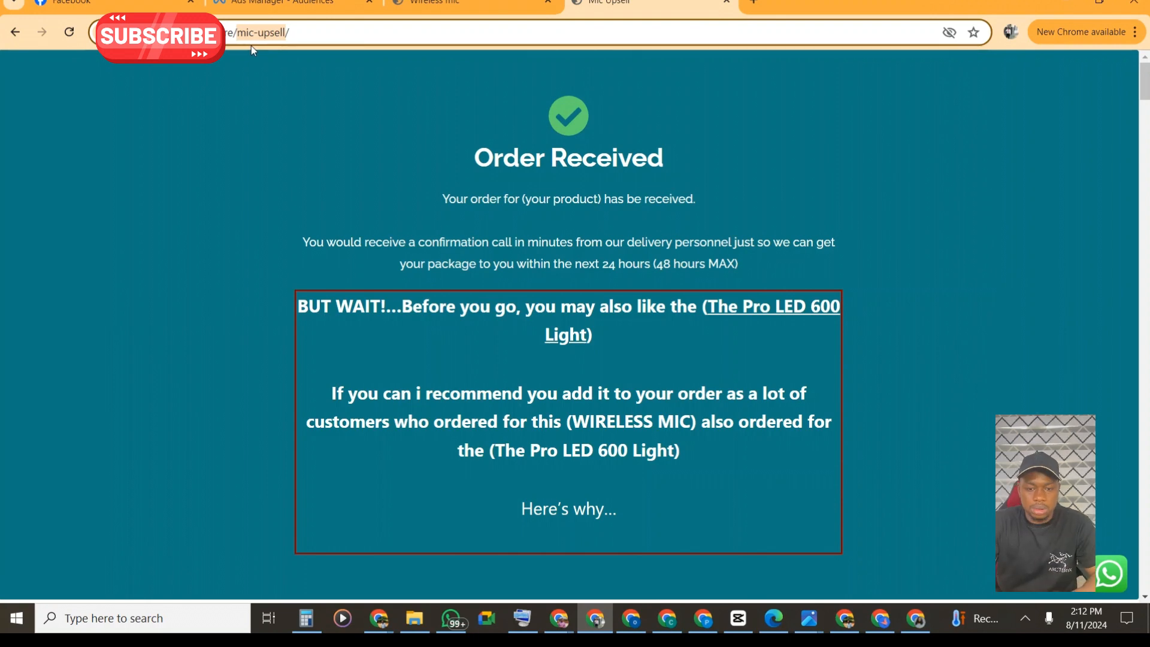
left_click(281, 2)
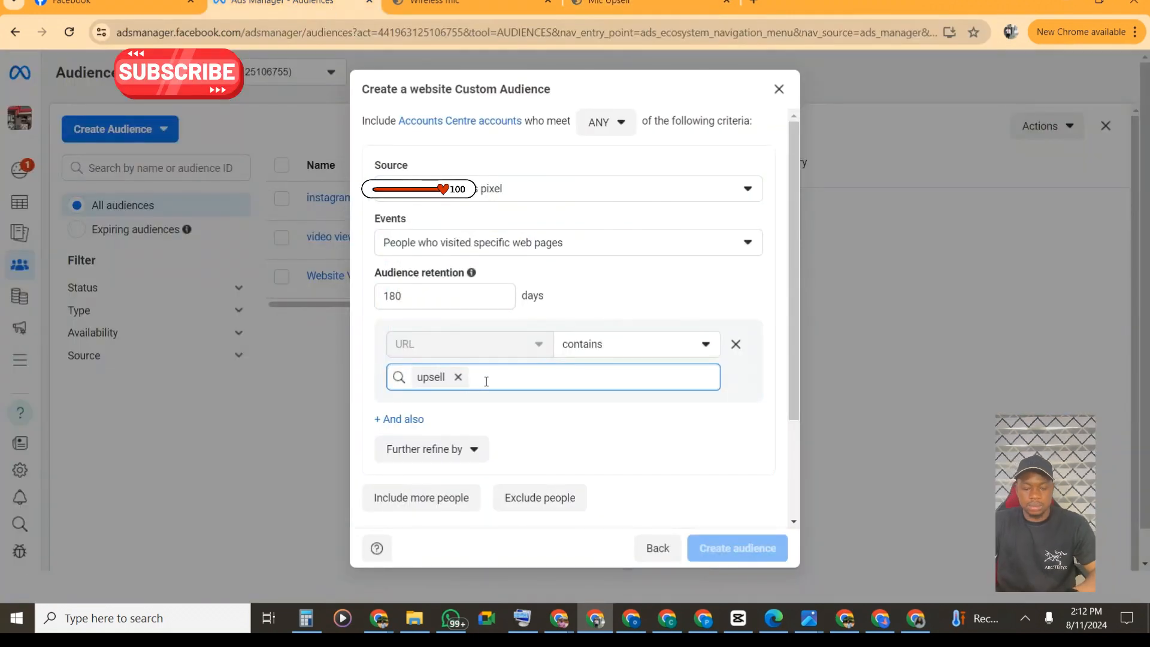
type("mic-upsell")
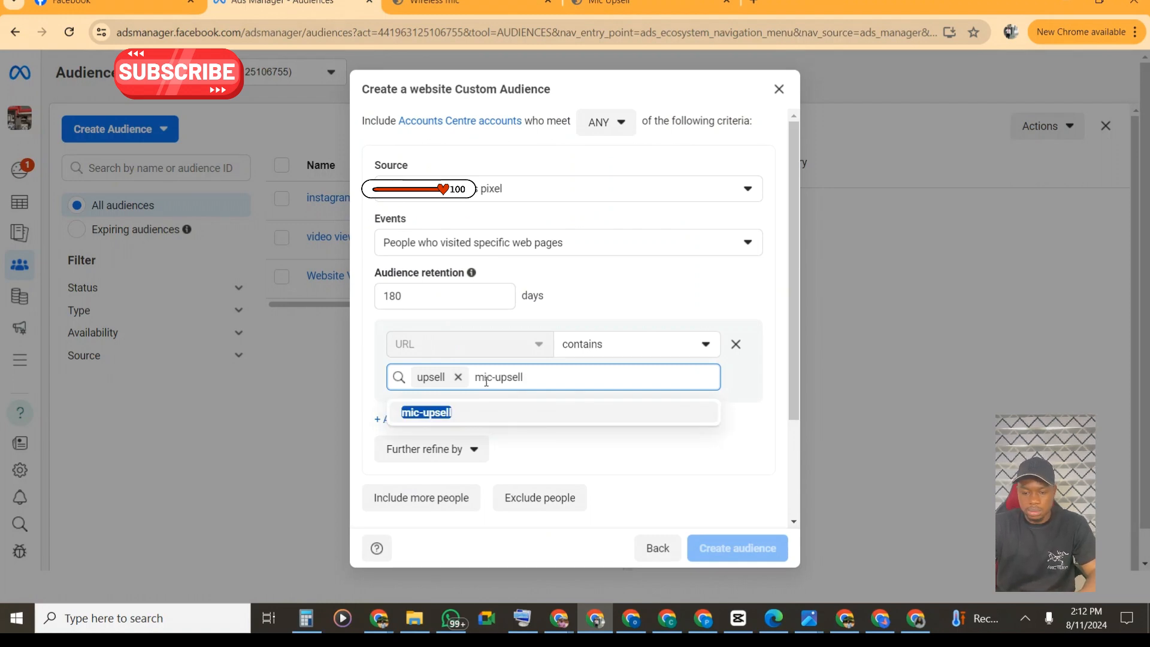
type(",")
key("BackSpace")
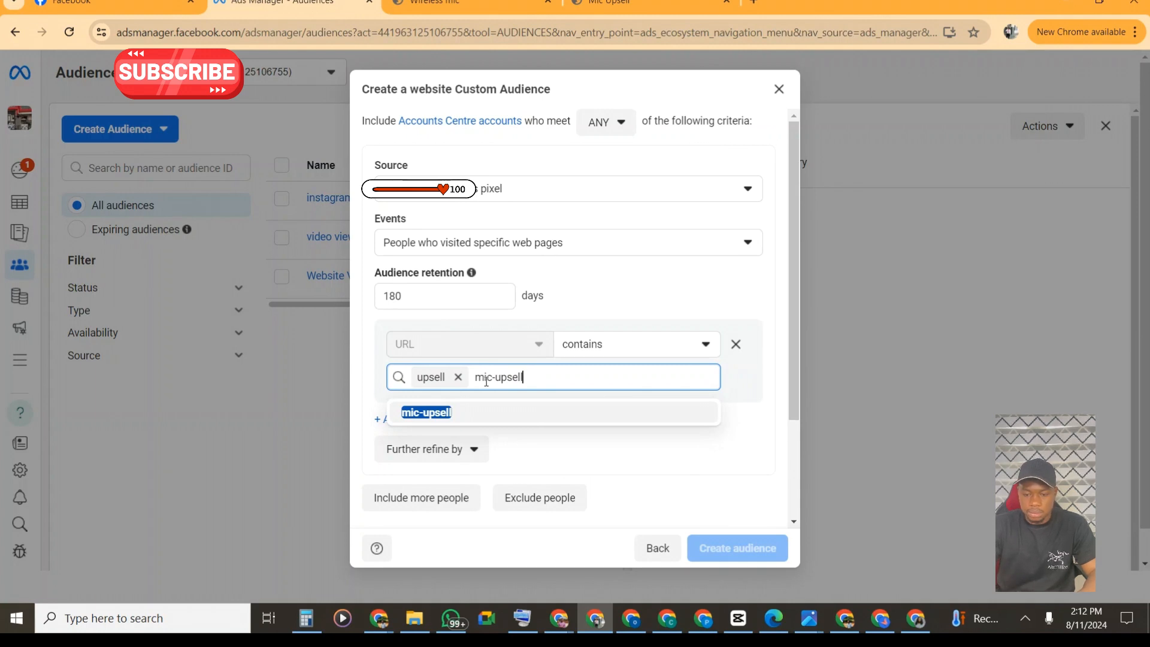
key("Return")
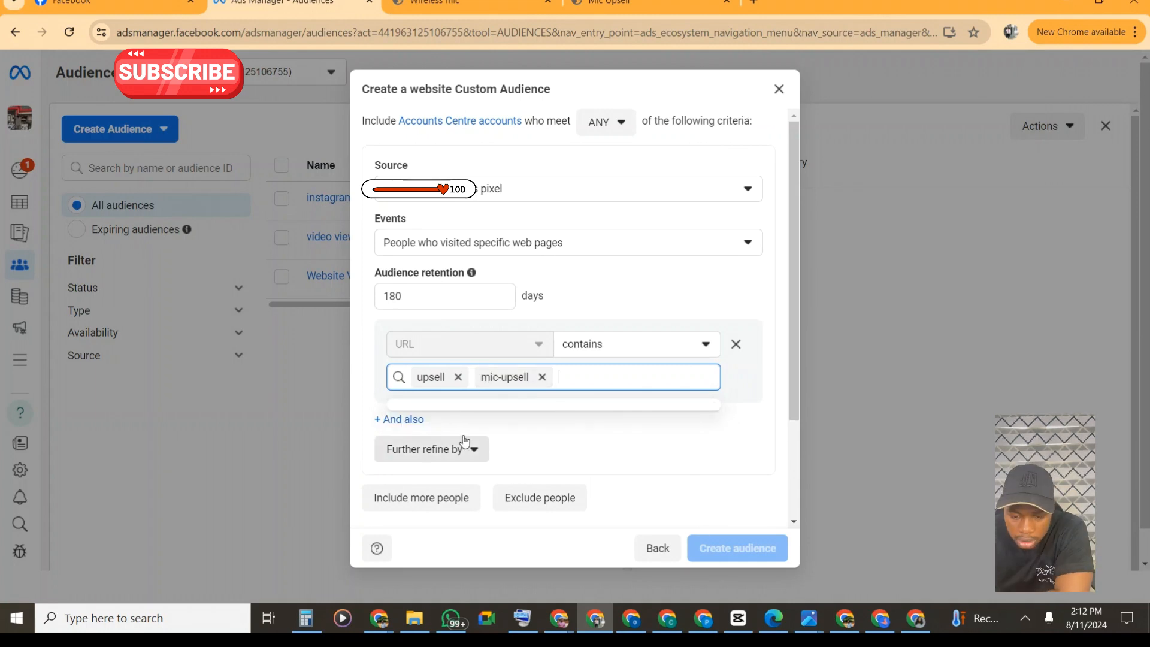
left_click(459, 377)
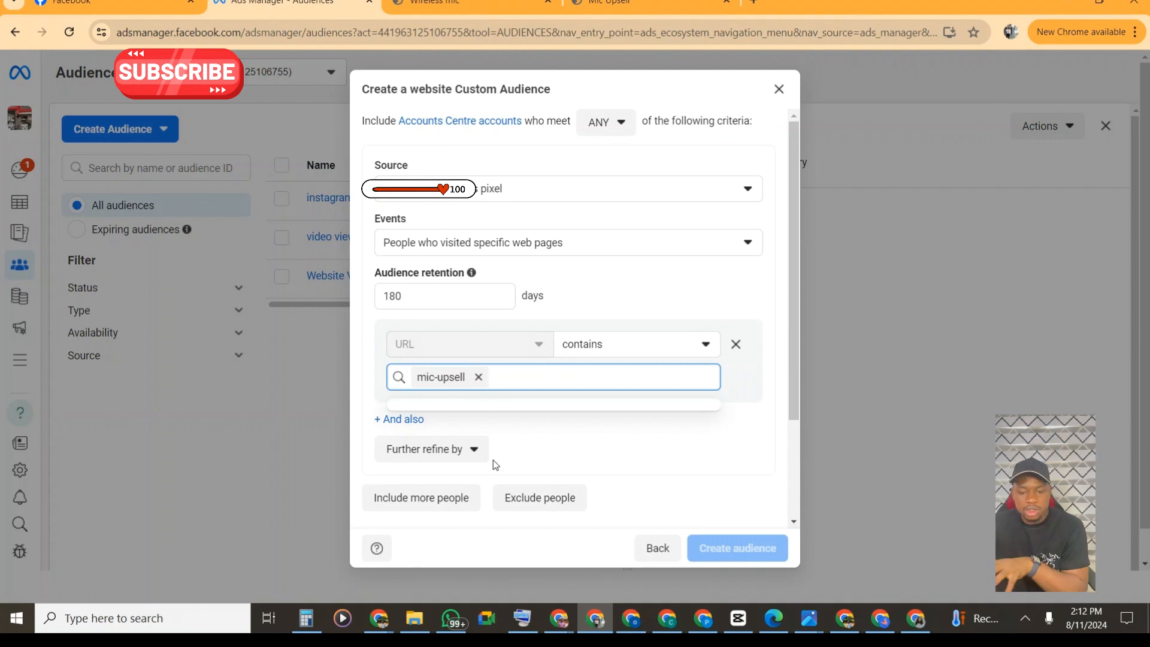
- Name the website audience "purchase" and create it
left_click(681, 289)
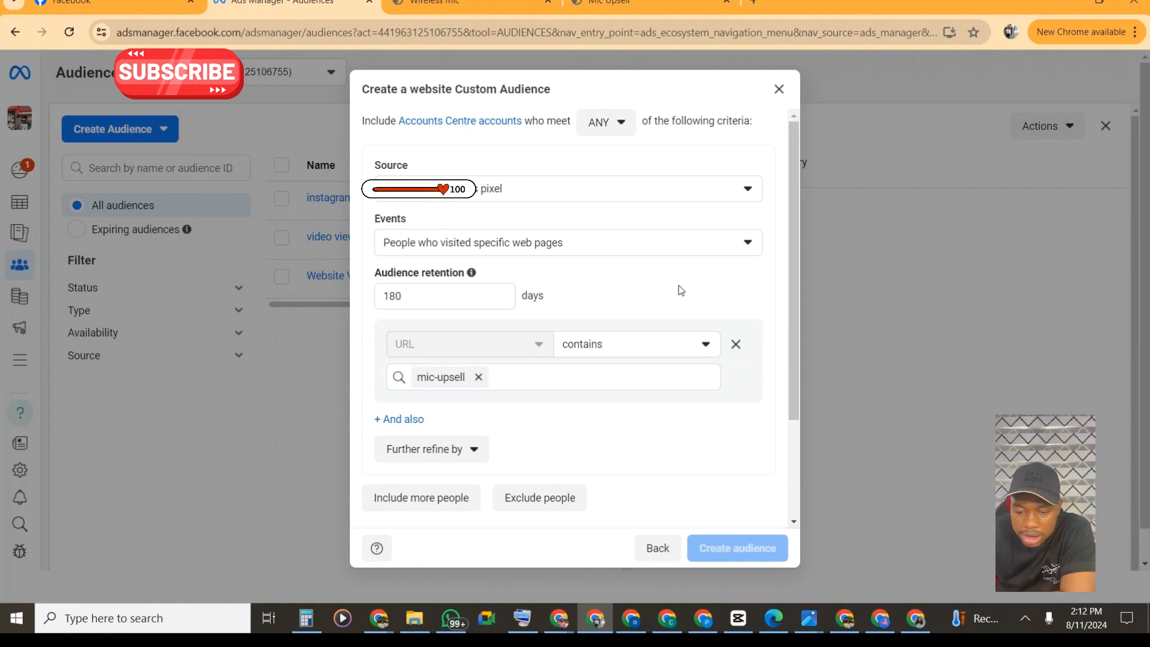
scroll(658, 356, "down", 3)
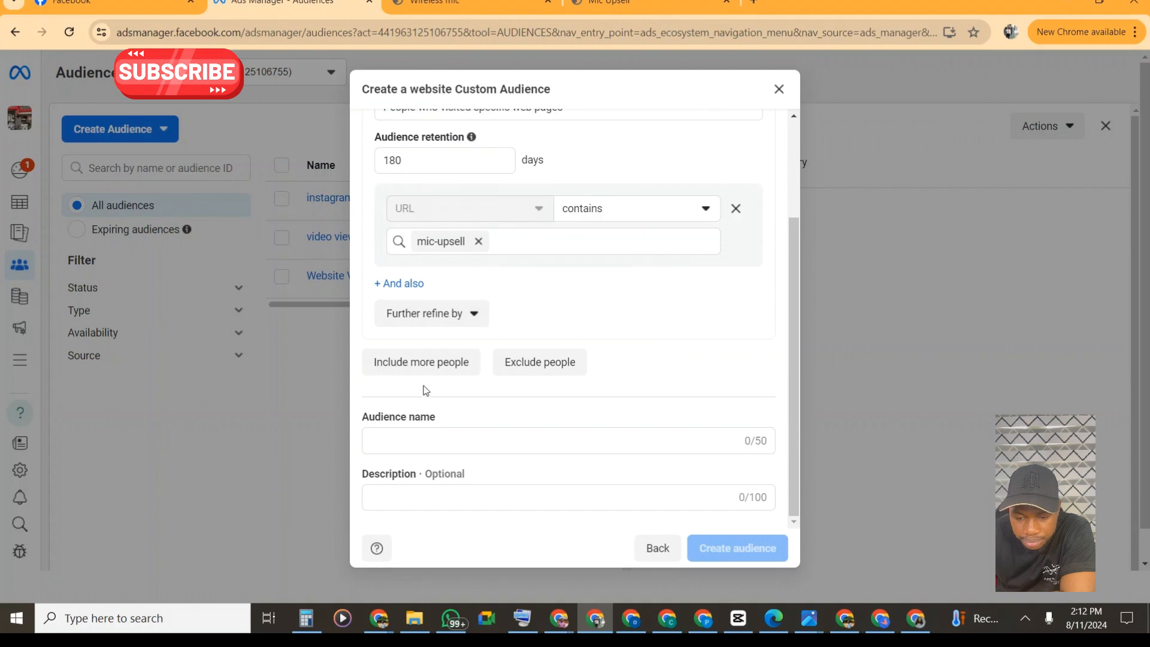
left_click(454, 441)
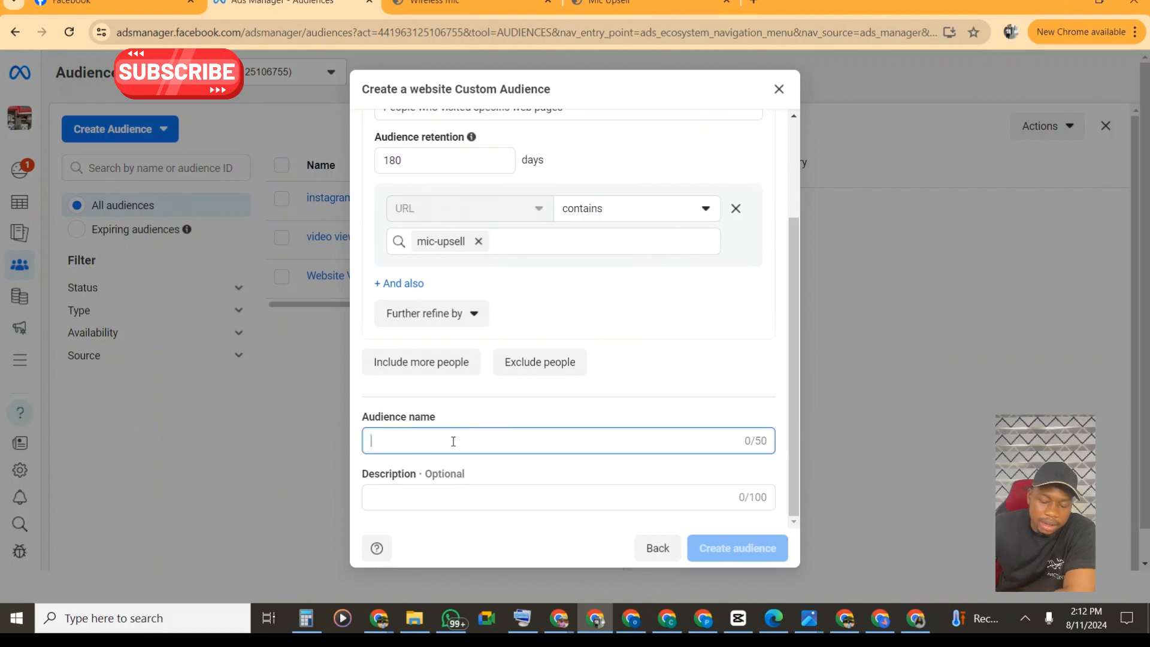
type("pu")
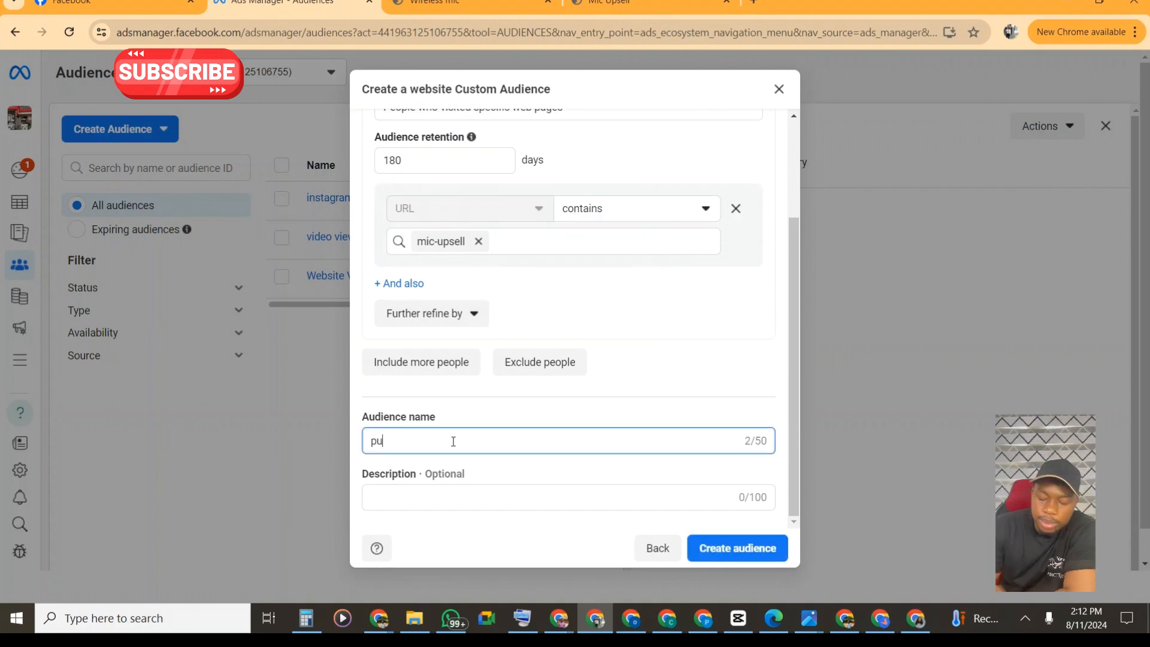
key("BackSpace")
type("urchase")
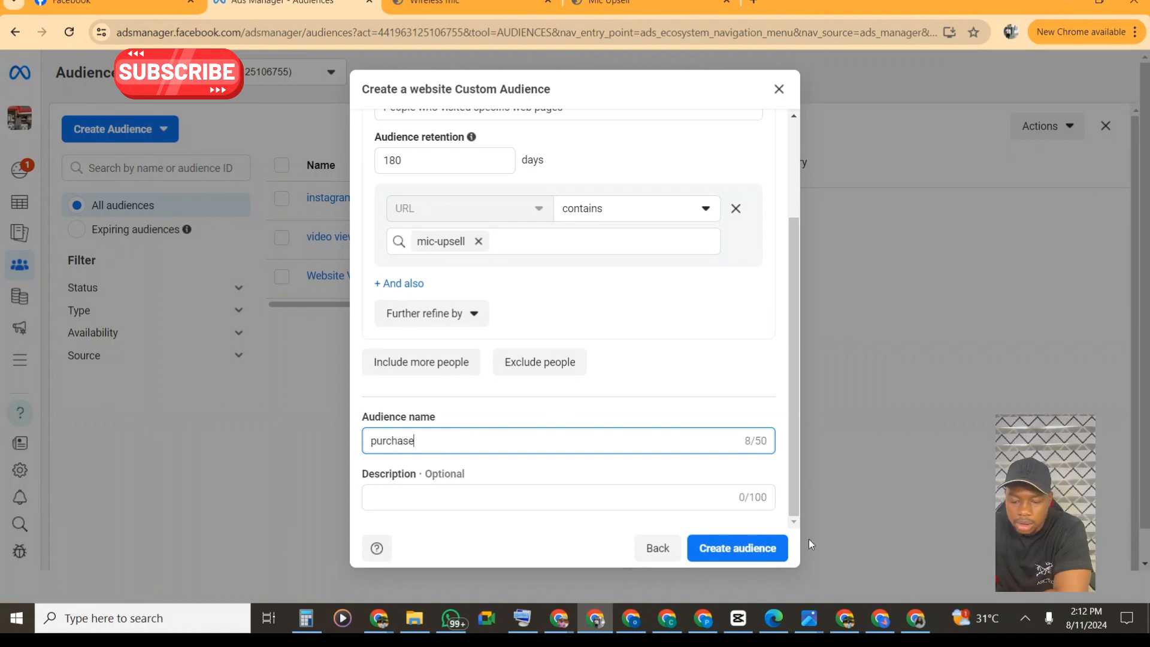
left_click(760, 548)
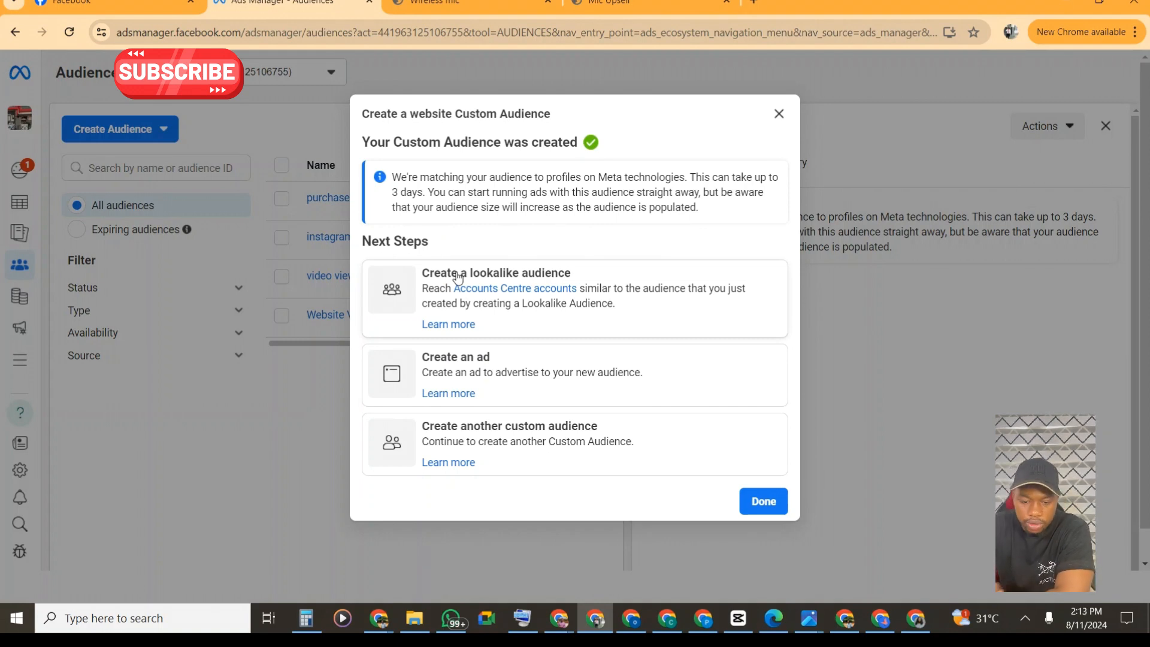
- Start a lookalike audience with the "purchase" custom audience as its source
left_click(612, 293)
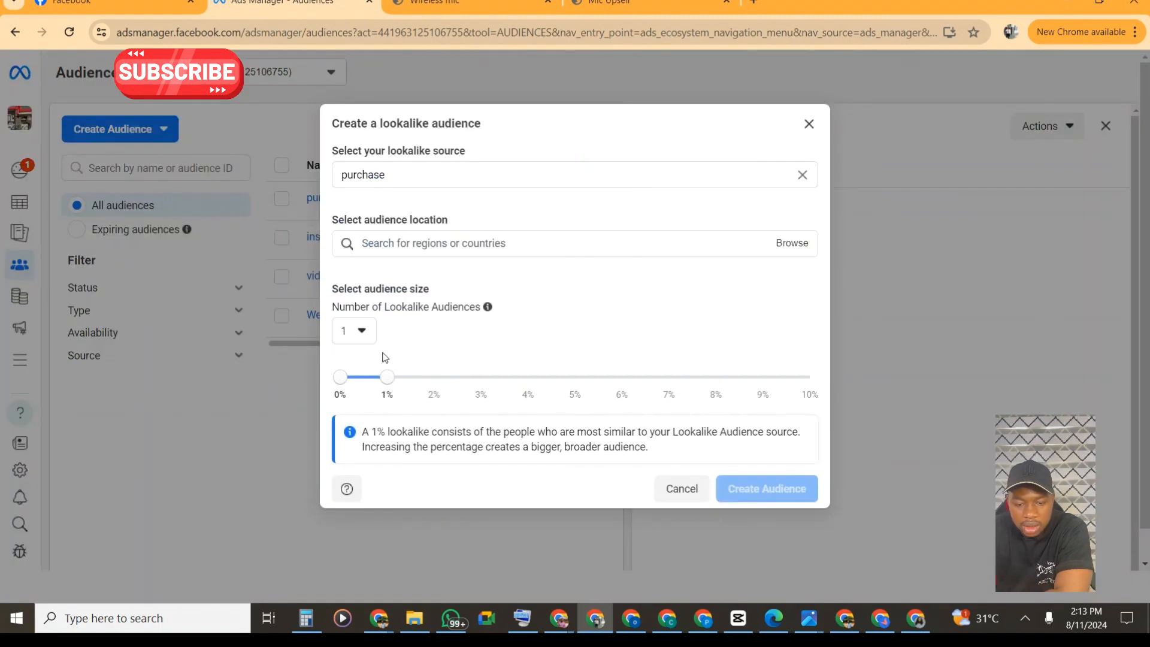
left_click(405, 179)
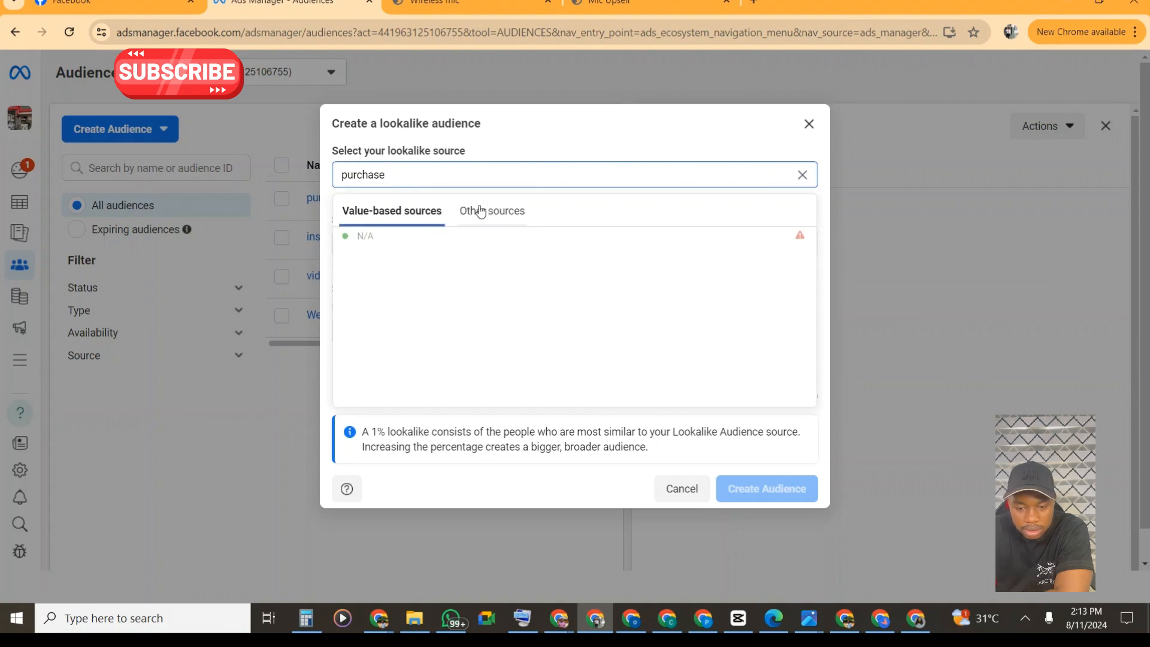
left_click(491, 137)
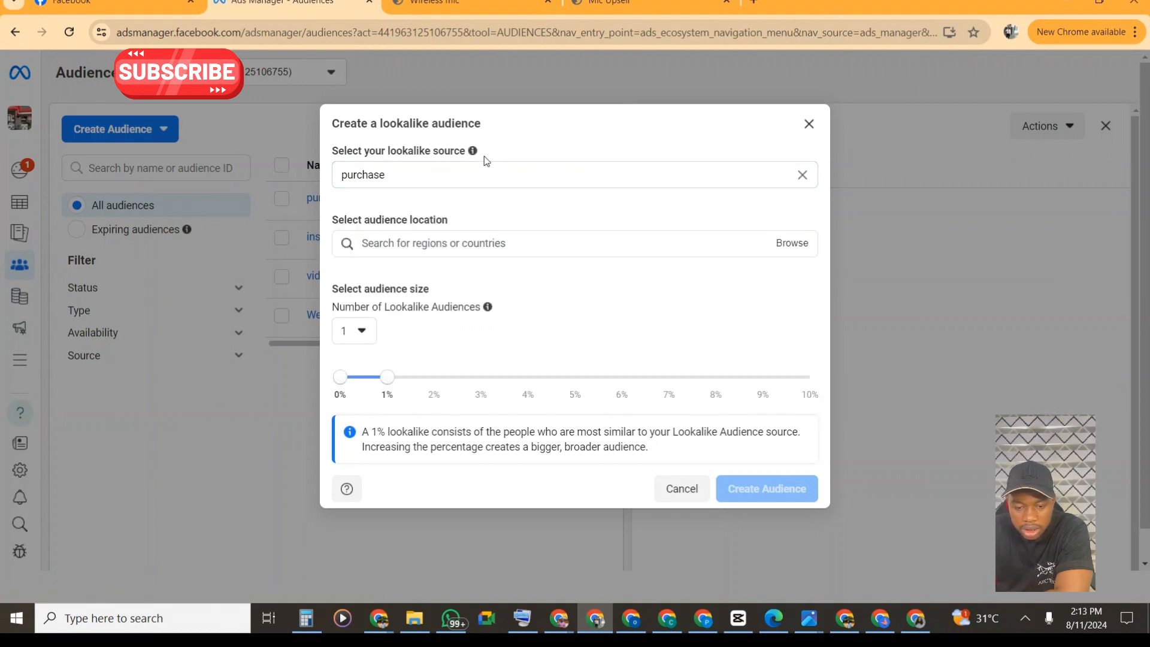
- Set the lookalike audience's location to Nigeria
left_click(445, 245)
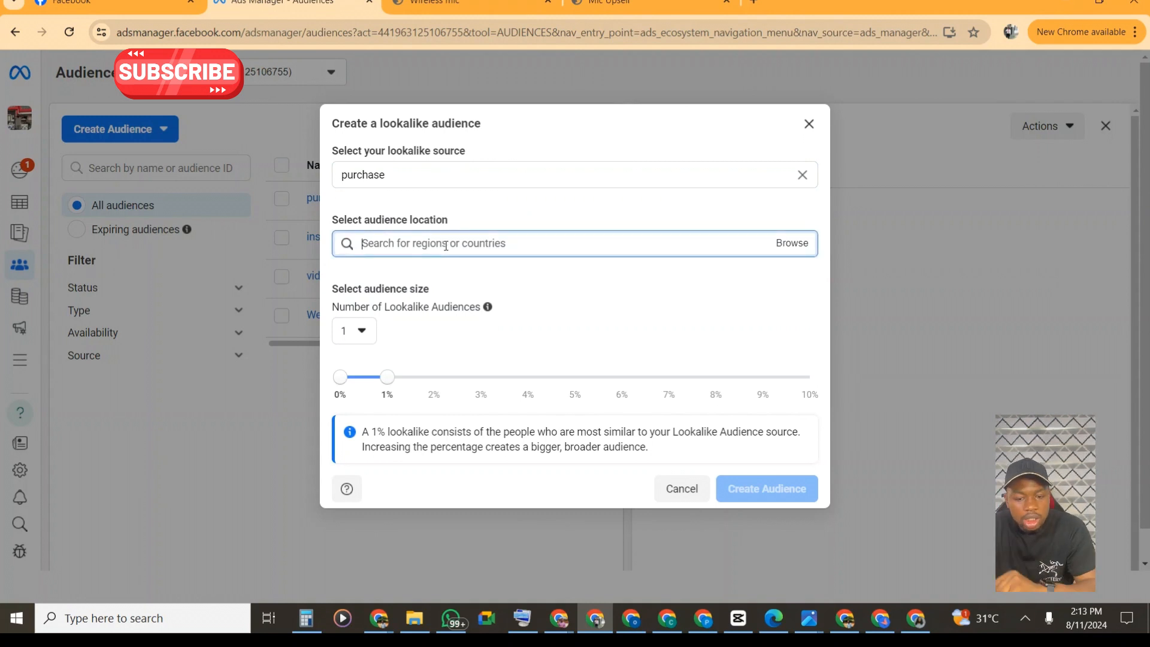
type("Gha")
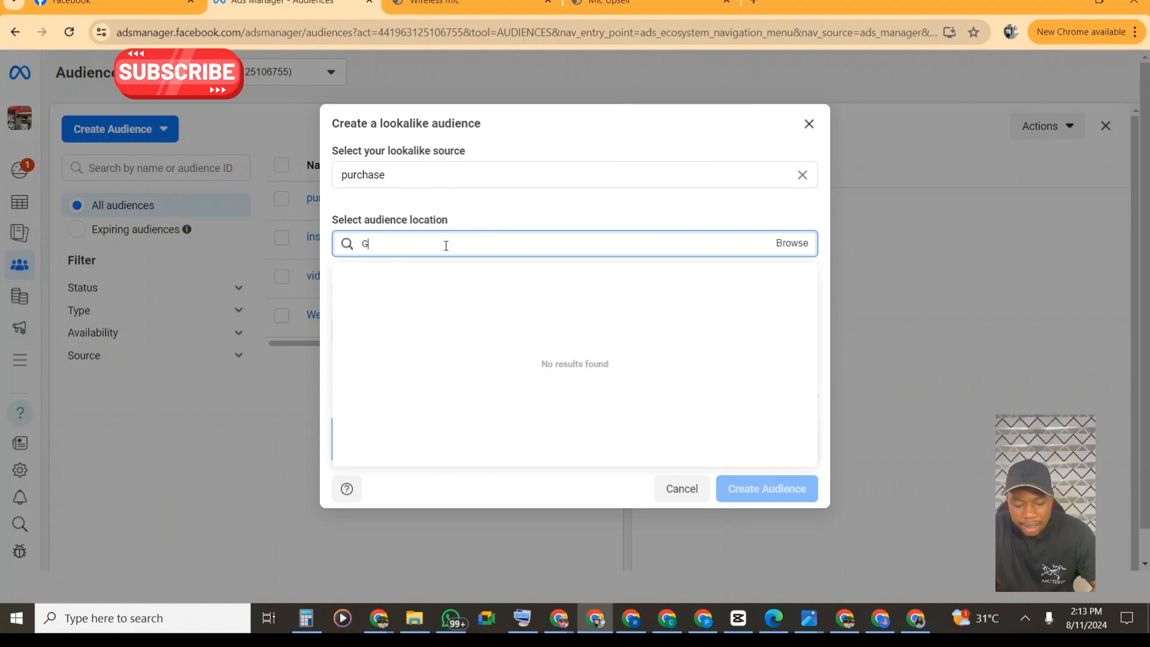
key("BackSpace")
key("BackSpace")
key("BackSpace")
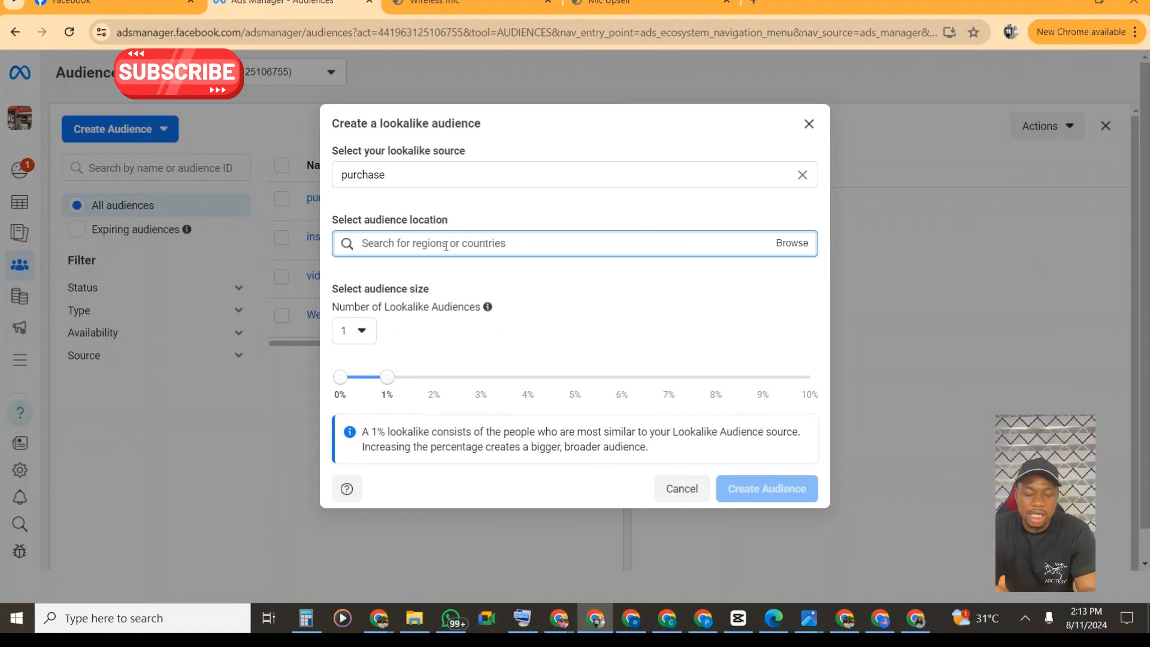
type("Ni")
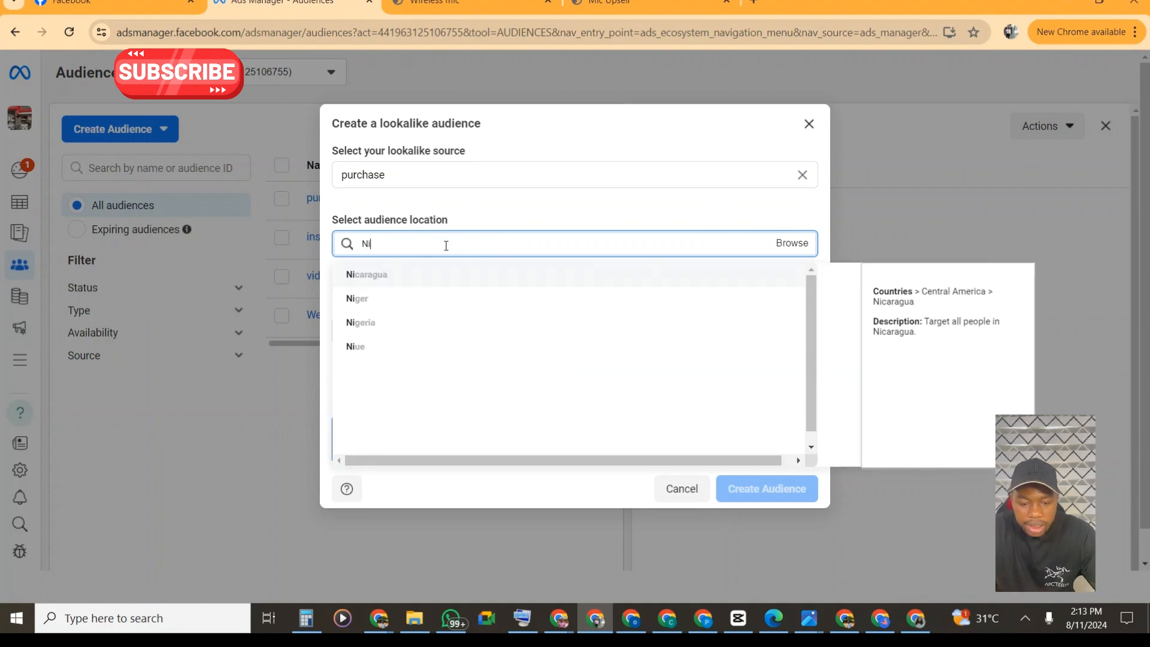
left_click(378, 321)
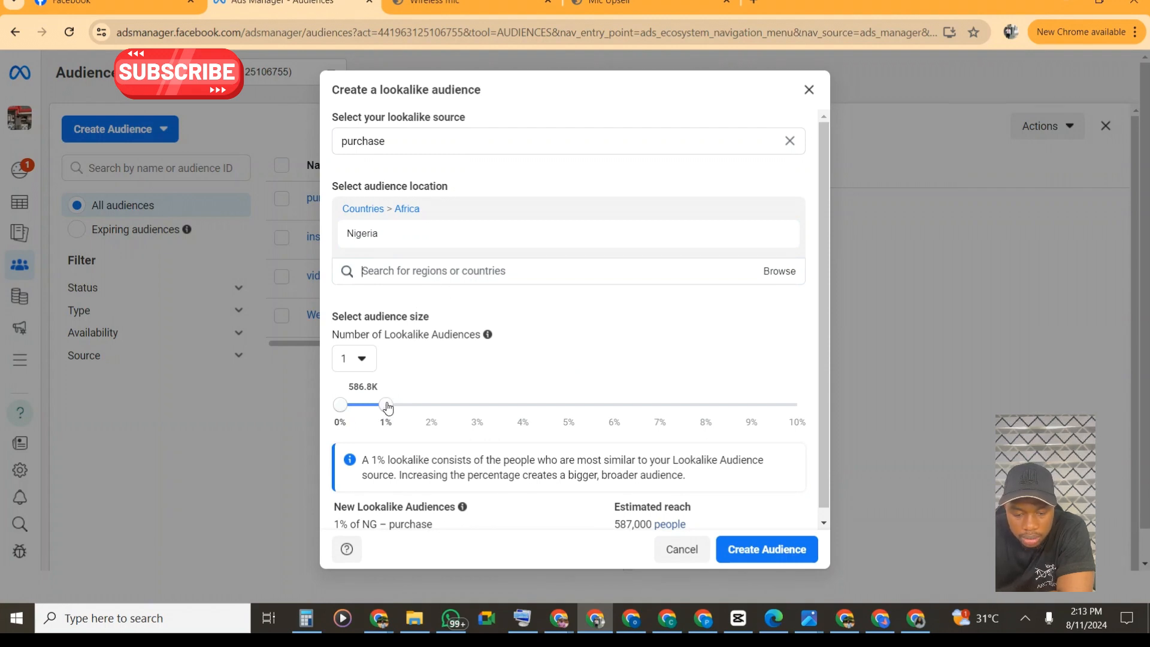
- Extend the lookalike audience size to 10% and create the audience
left_click_drag(387, 406, 831, 405)
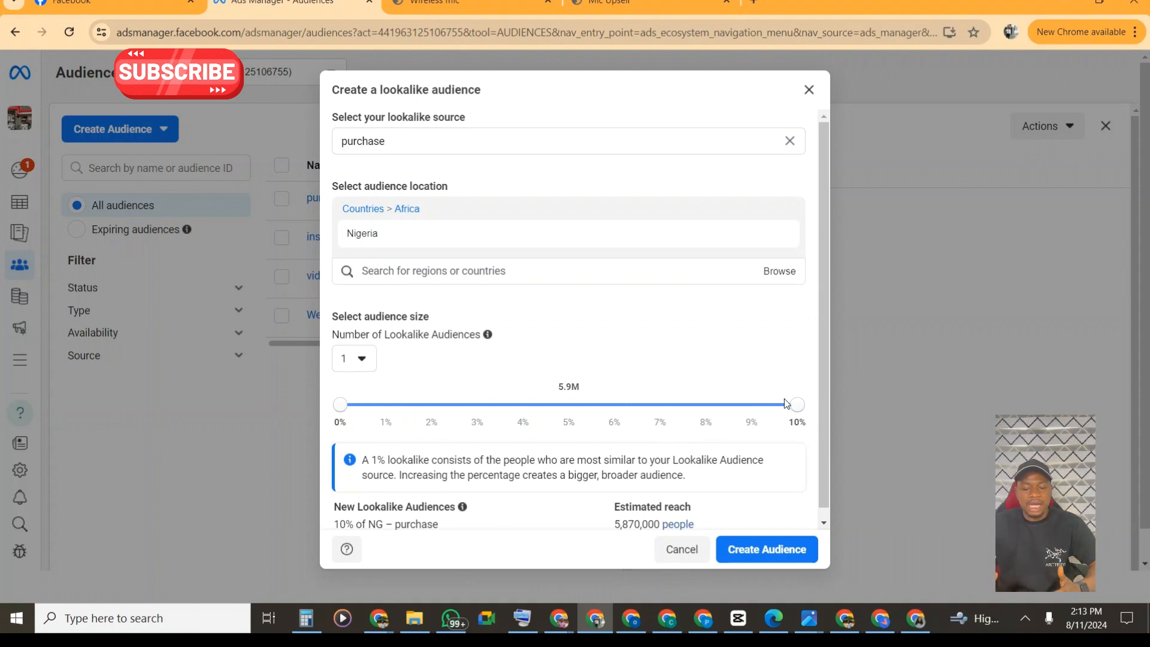
scroll(809, 374, "down", 1)
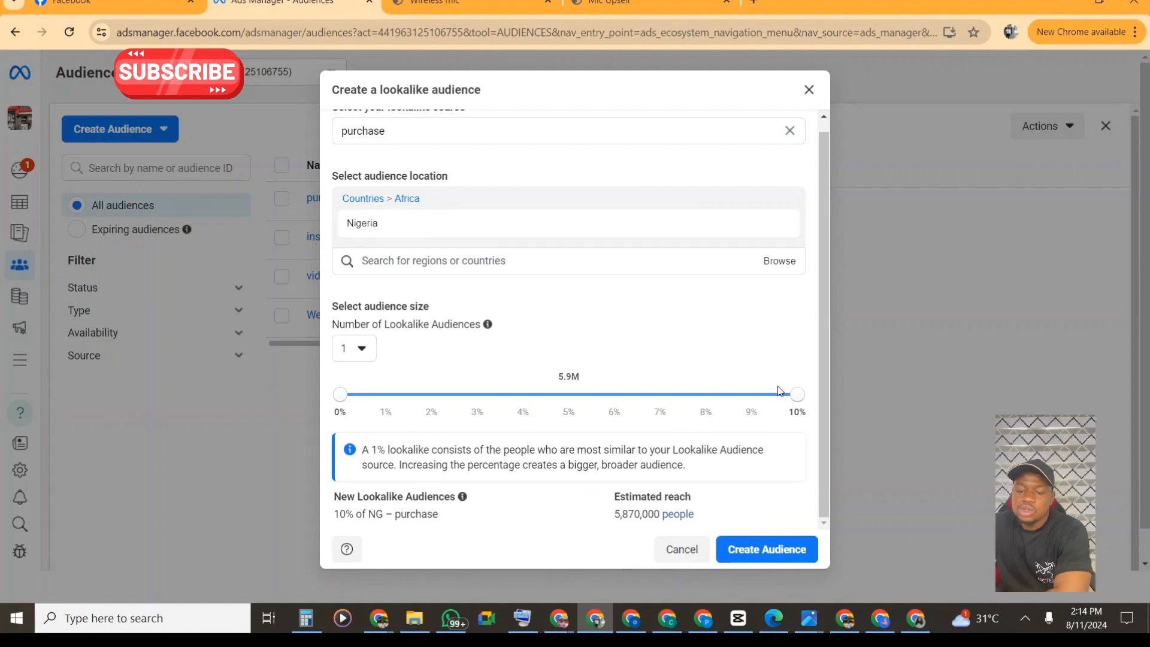
left_click(763, 555)
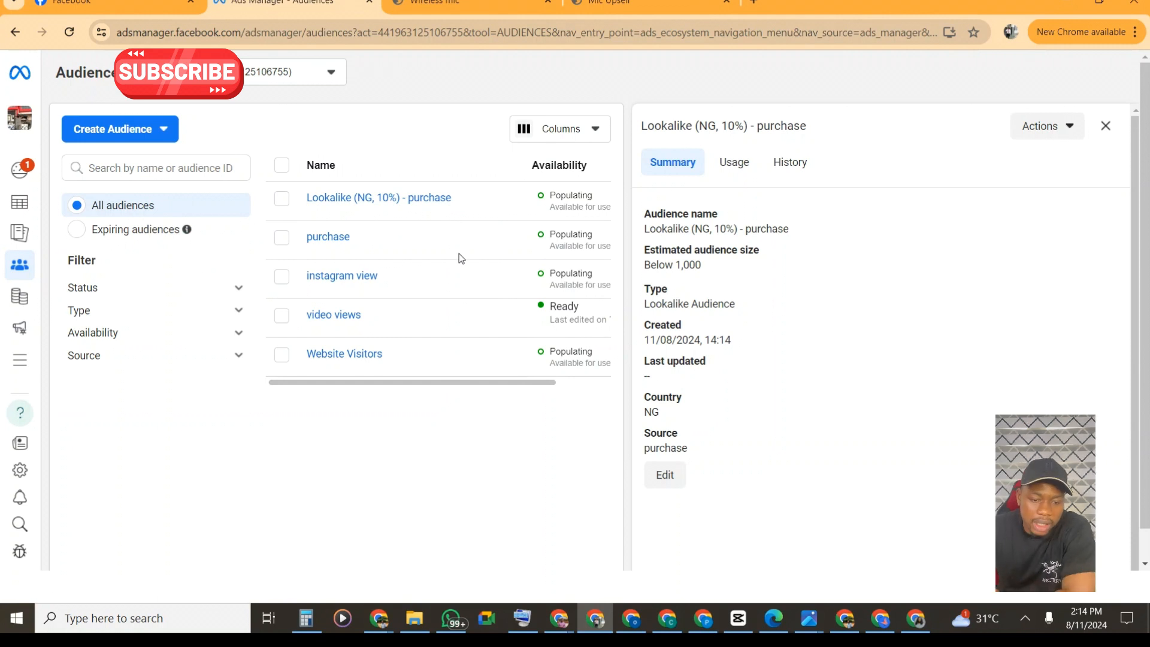
- Open the ad account's Campaigns page in a new browser tab and switch to it
mouse_move(362, 203)
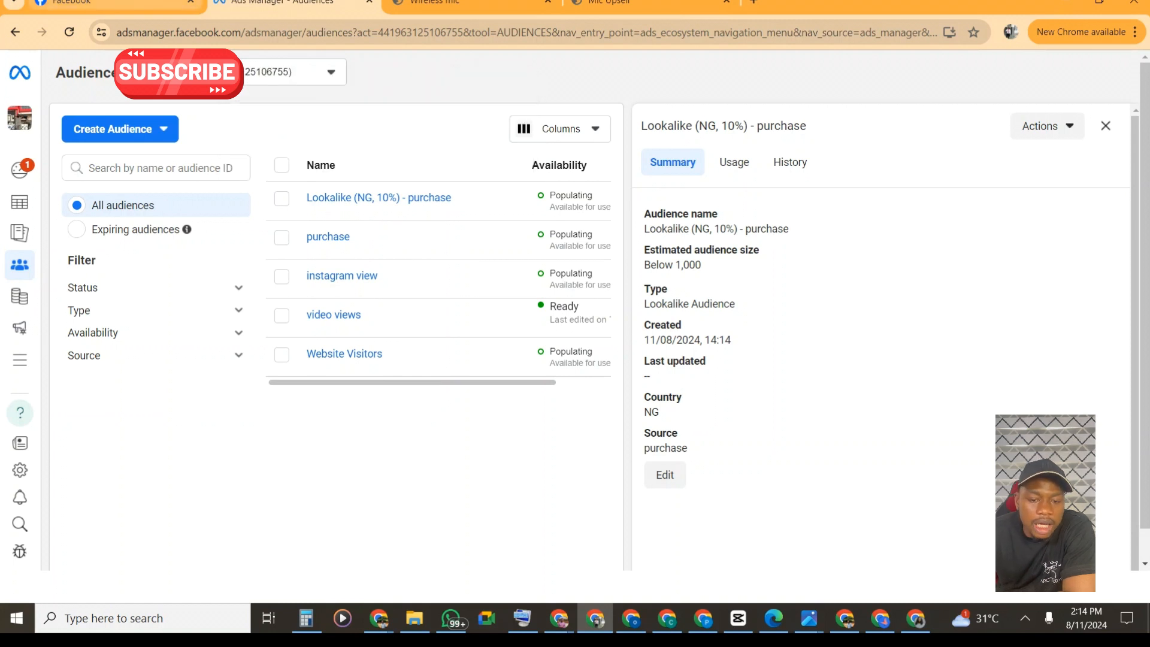
right_click(24, 204)
left_click(103, 215)
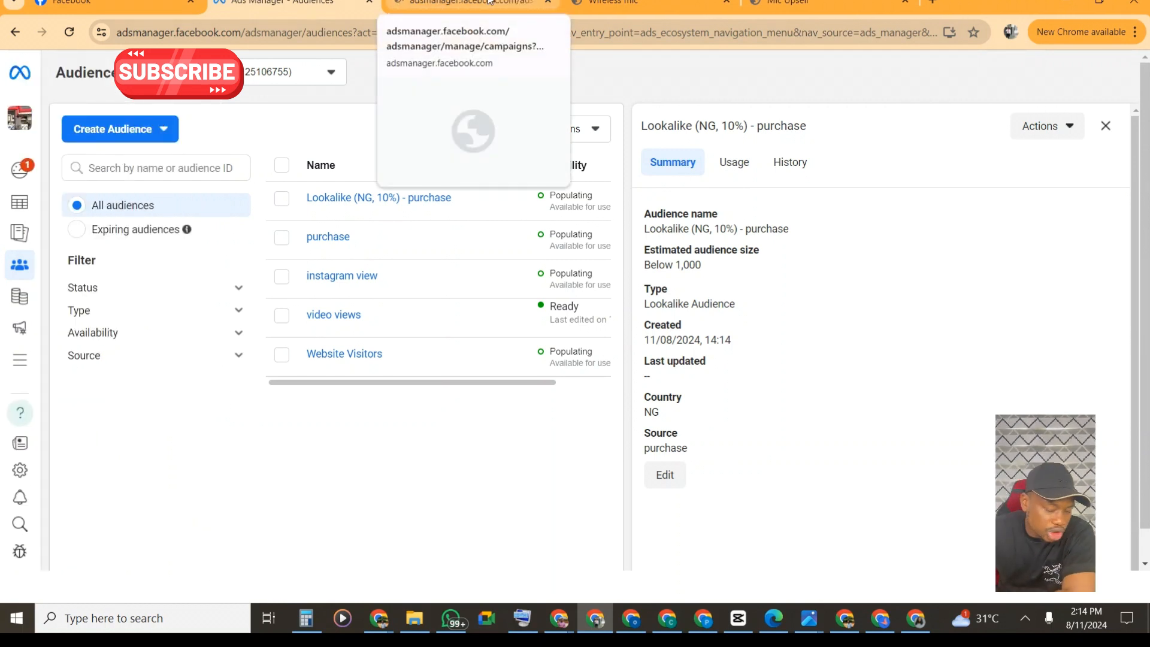
left_click(483, 3)
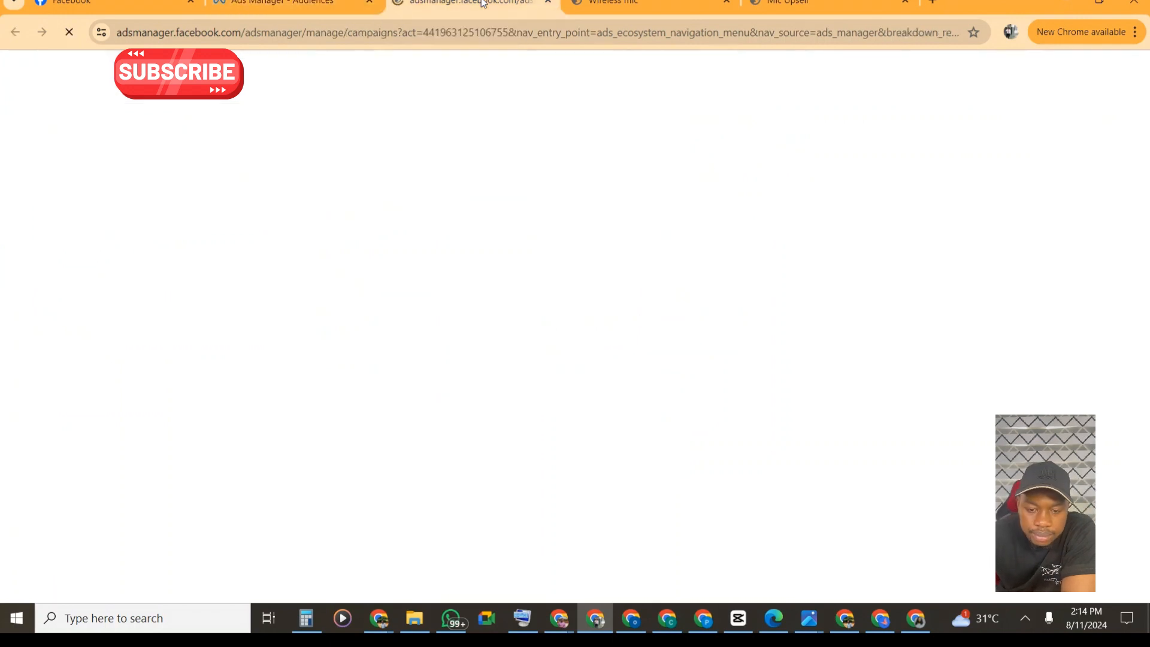
left_click(281, 3)
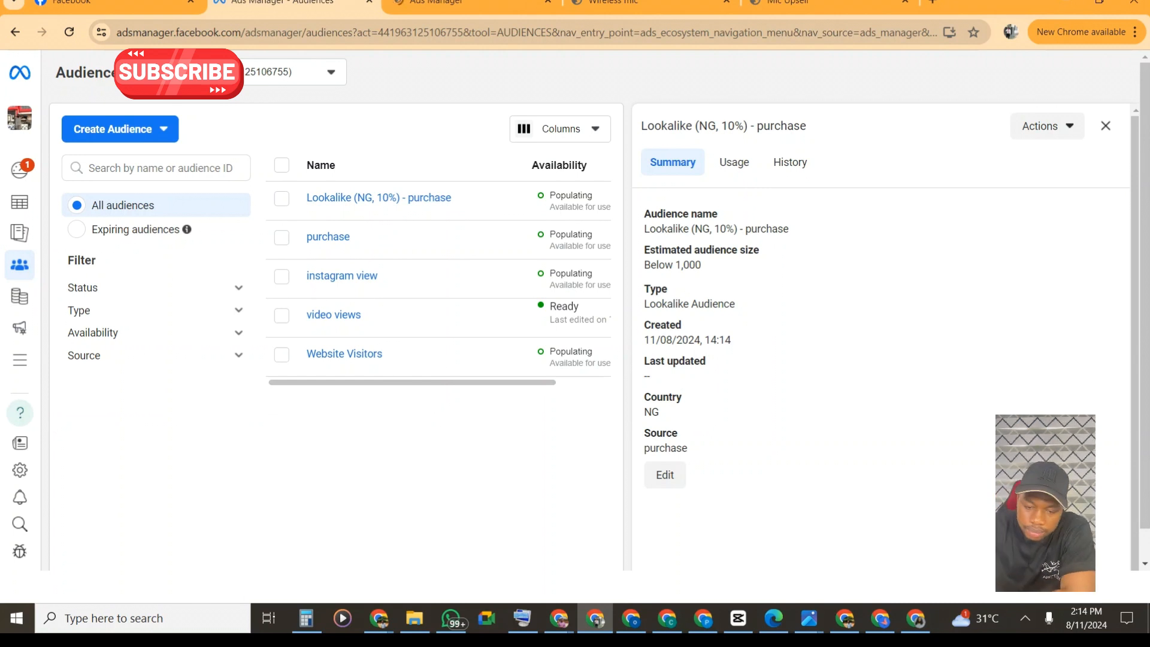
left_click(473, 4)
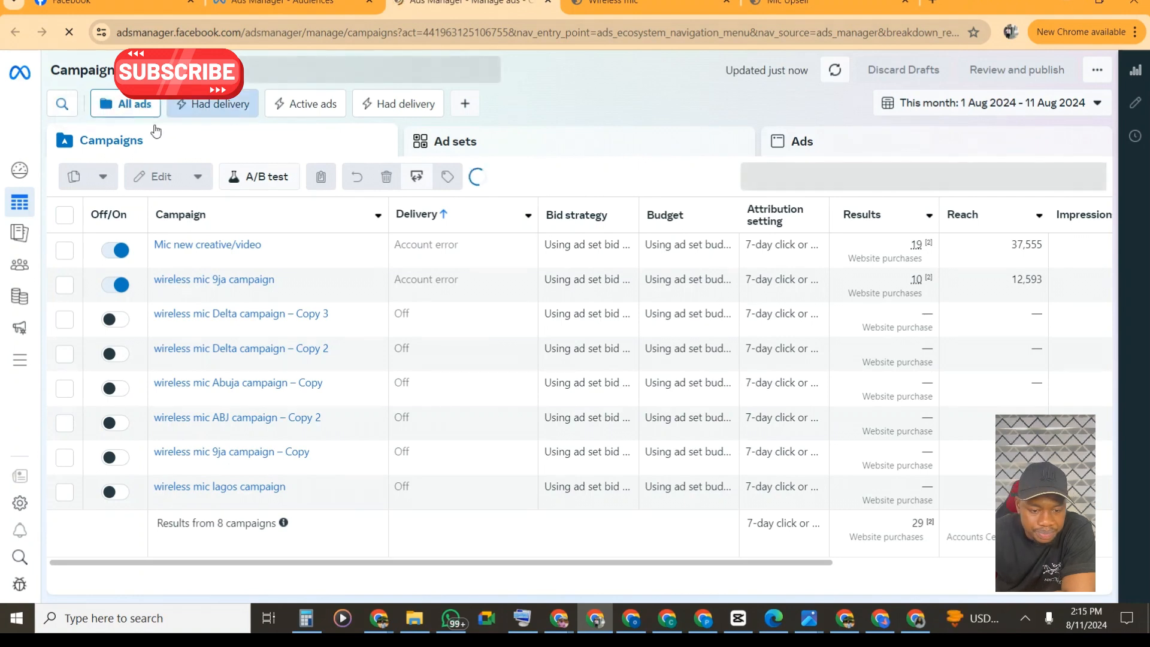
mouse_move(244, 350)
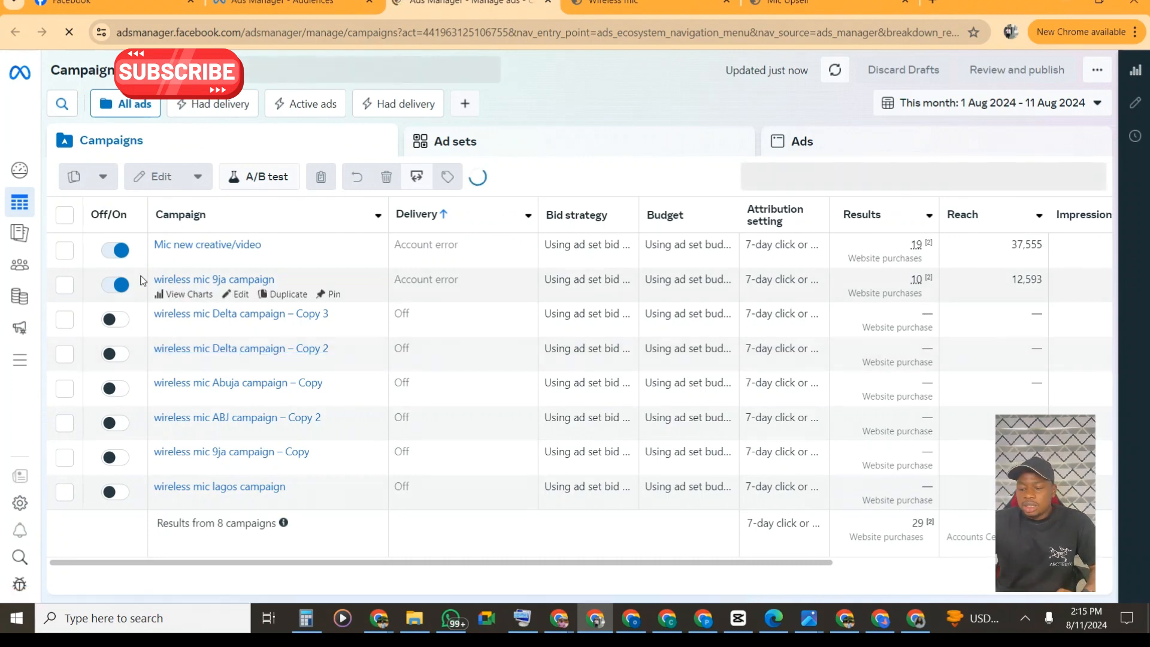
mouse_move(36, 242)
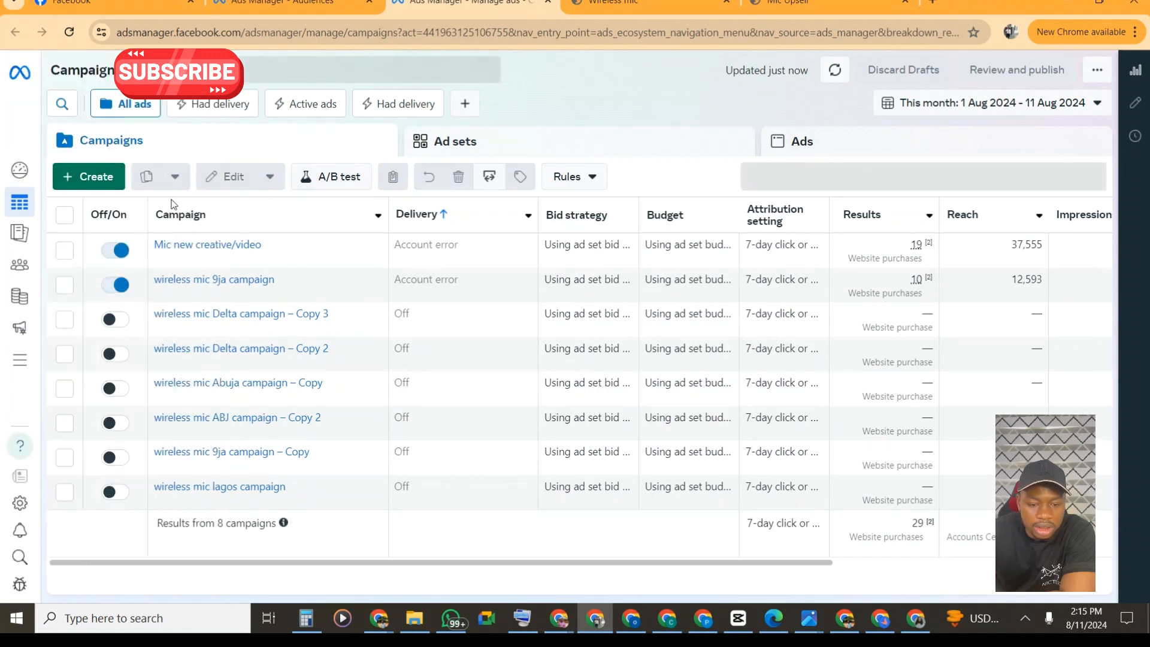
- Create a new auction campaign with the Sales objective, using the manual sales campaign setup
left_click(104, 177)
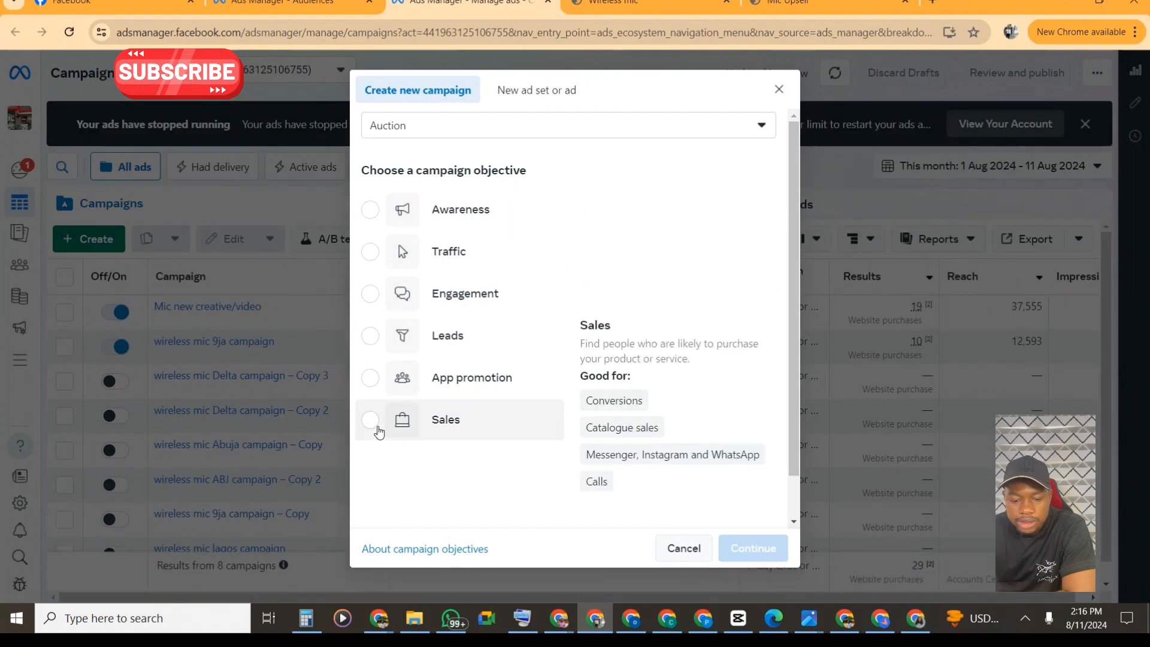
left_click(372, 421)
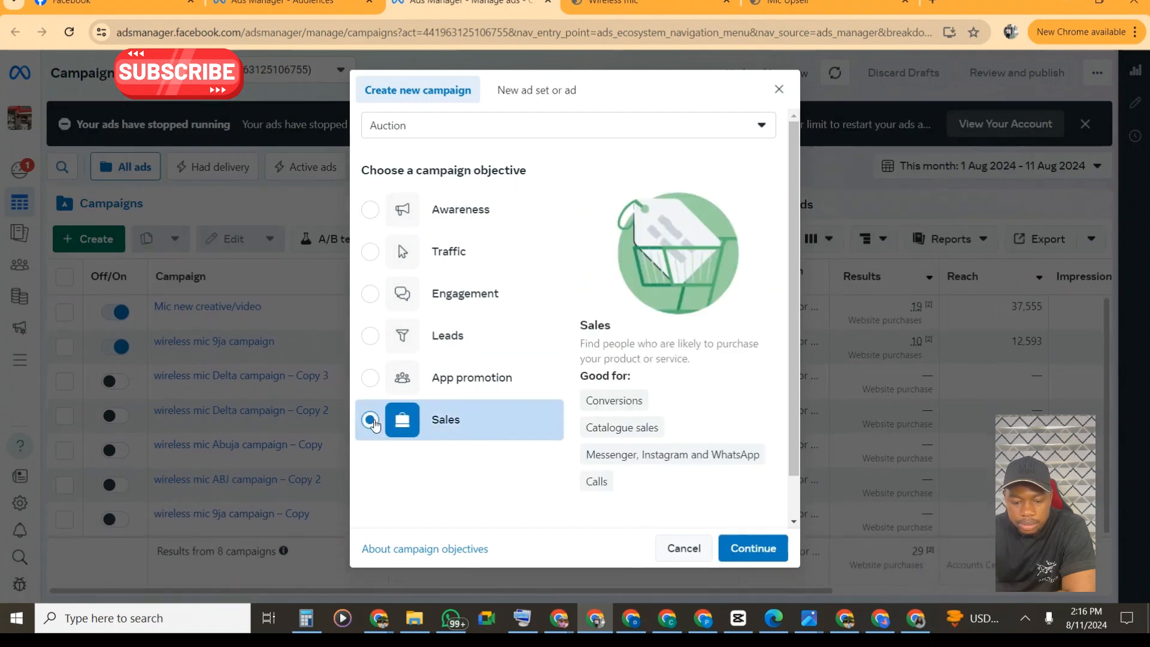
left_click(765, 549)
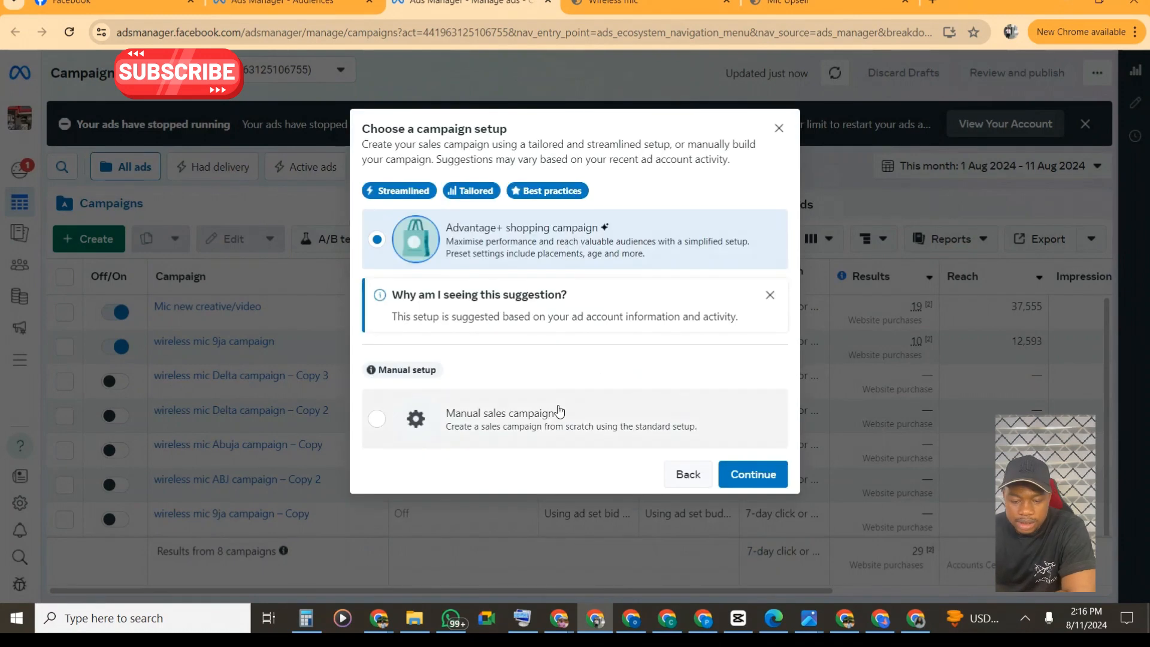
left_click(569, 416)
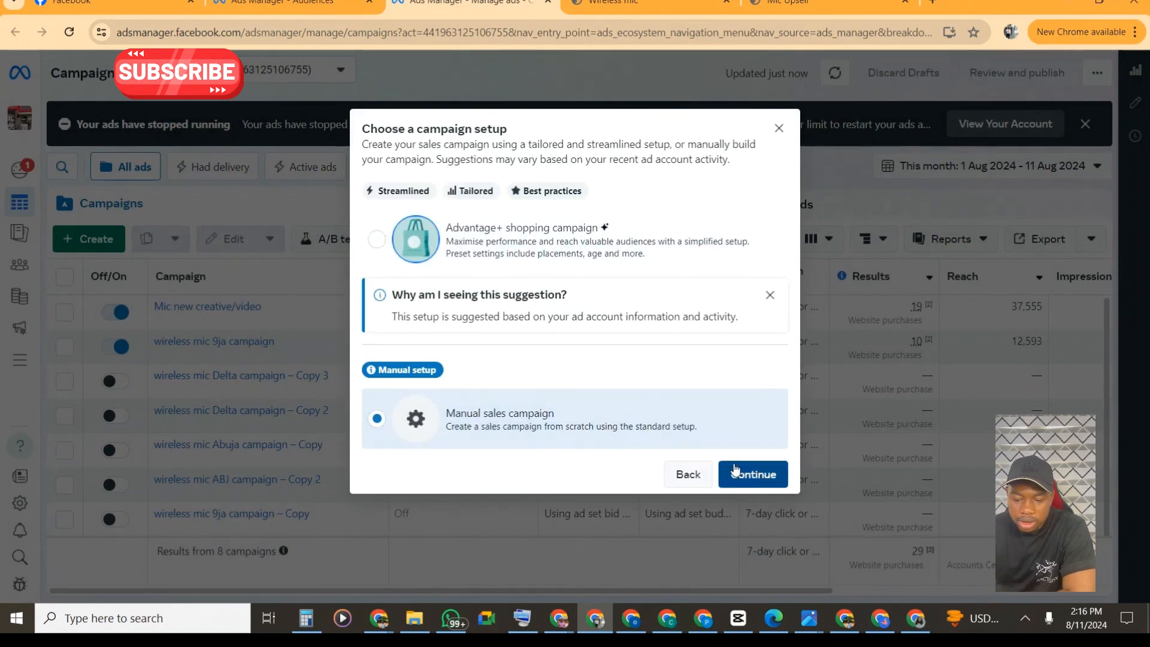
left_click(751, 474)
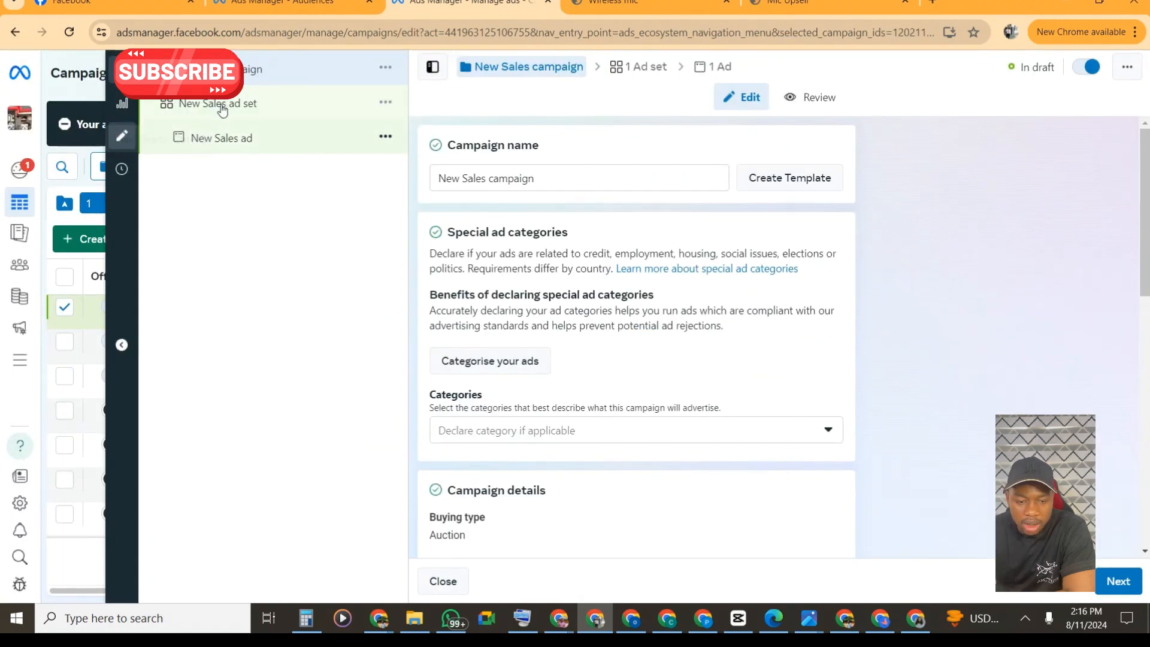
- Open the new sales ad set and set its conversion event to Purchase
left_click(273, 108)
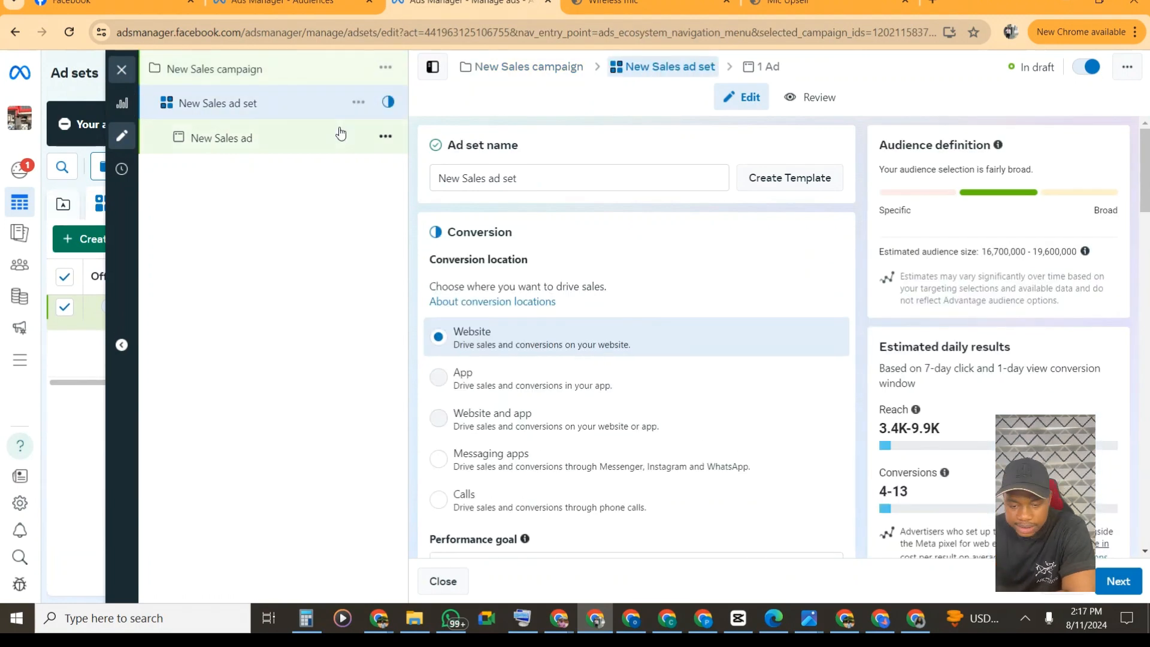
scroll(538, 251, "down", 6)
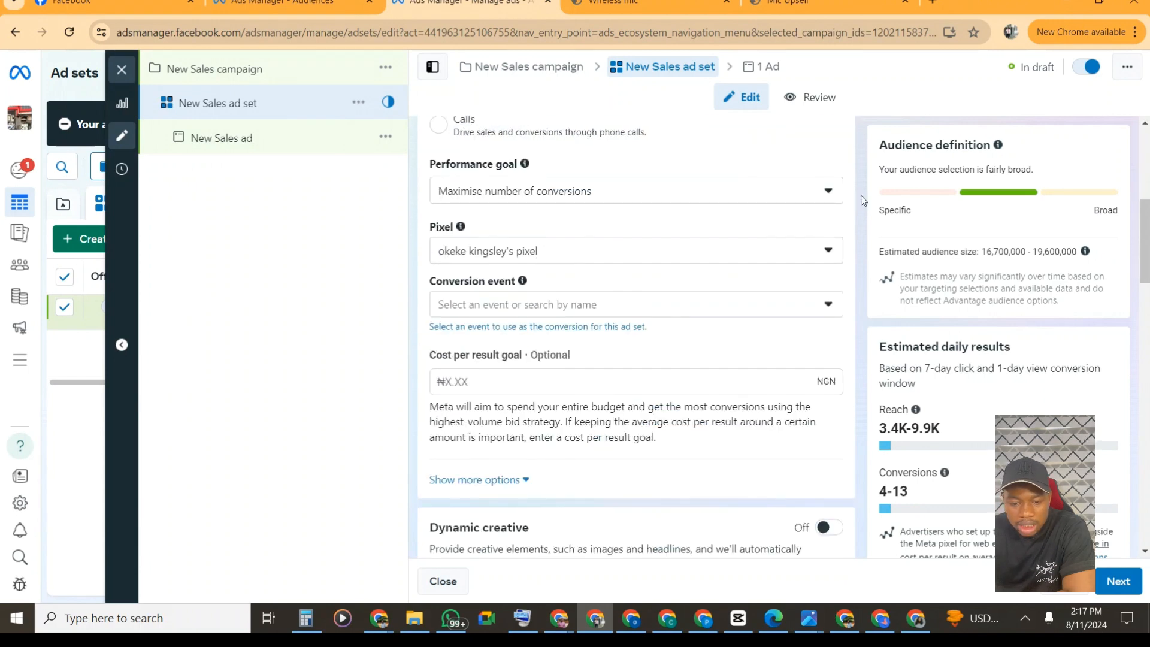
left_click(732, 304)
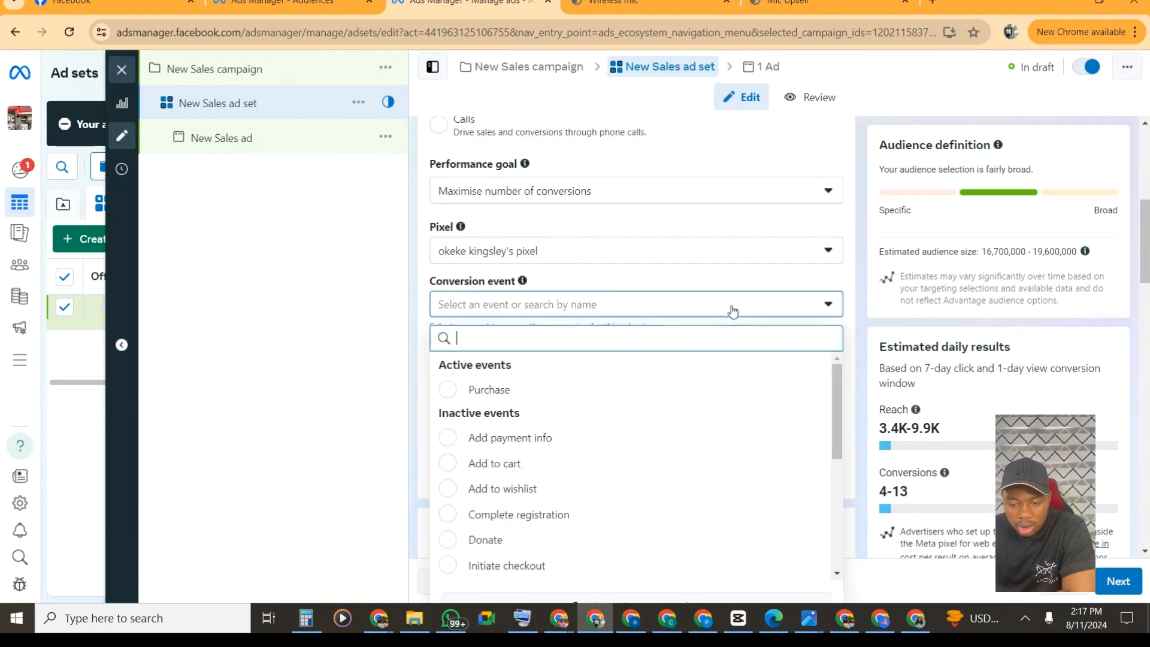
left_click(588, 390)
- Set the ad set's daily budget to ₦9,000
scroll(602, 379, "down", 5)
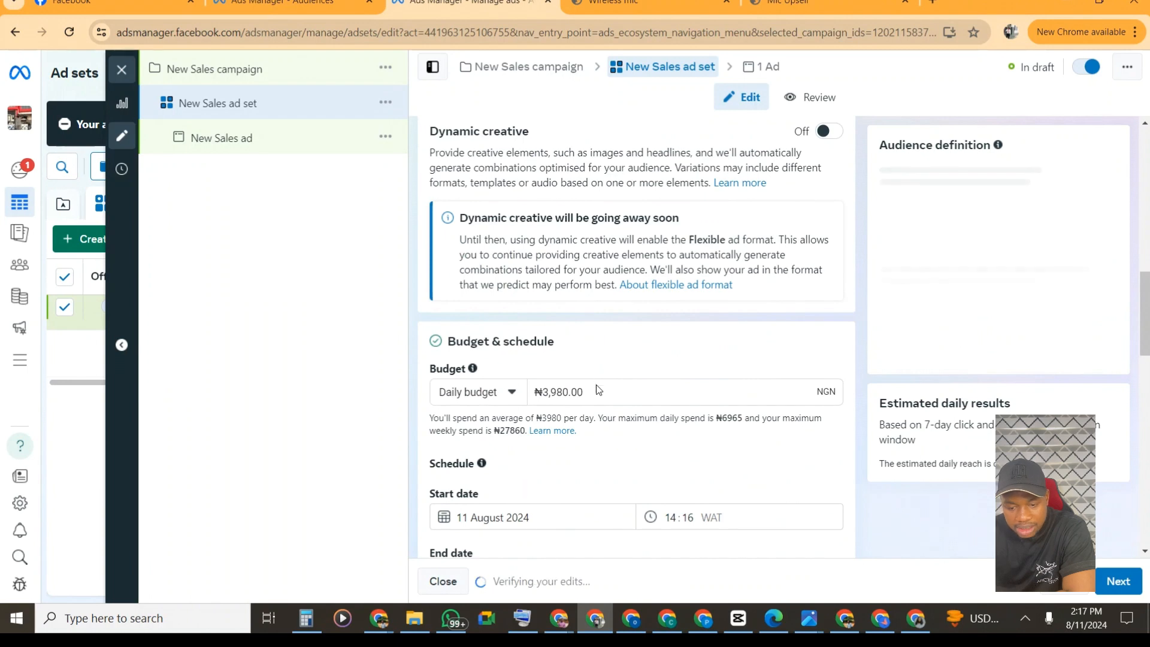
left_click_drag(592, 390, 550, 392)
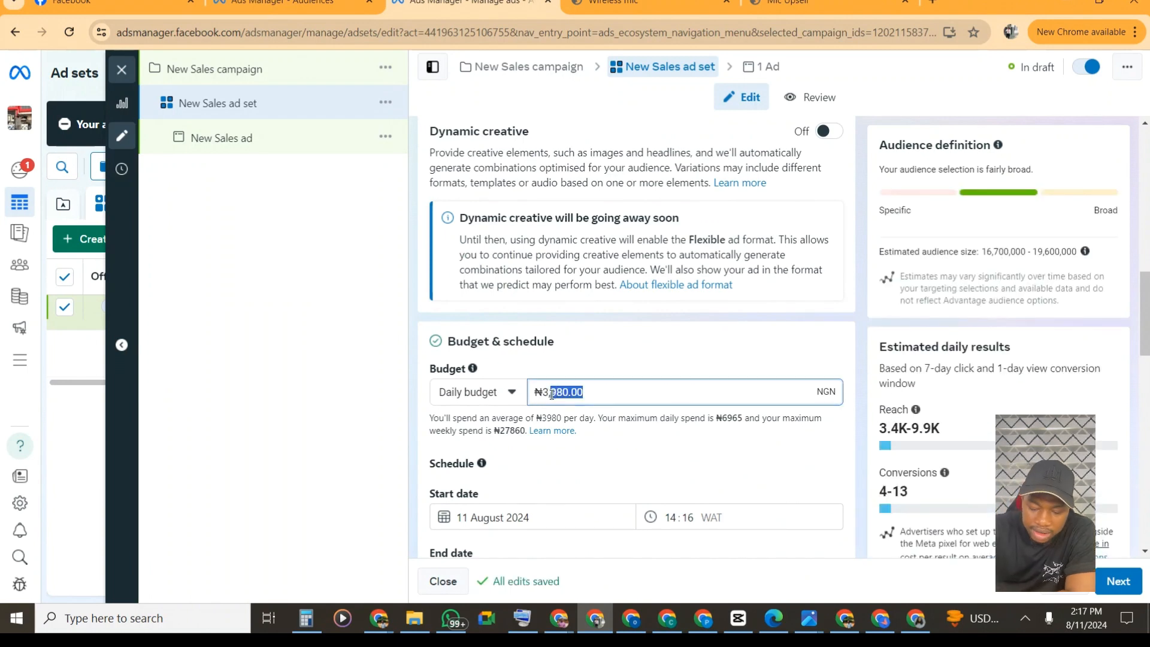
type("000")
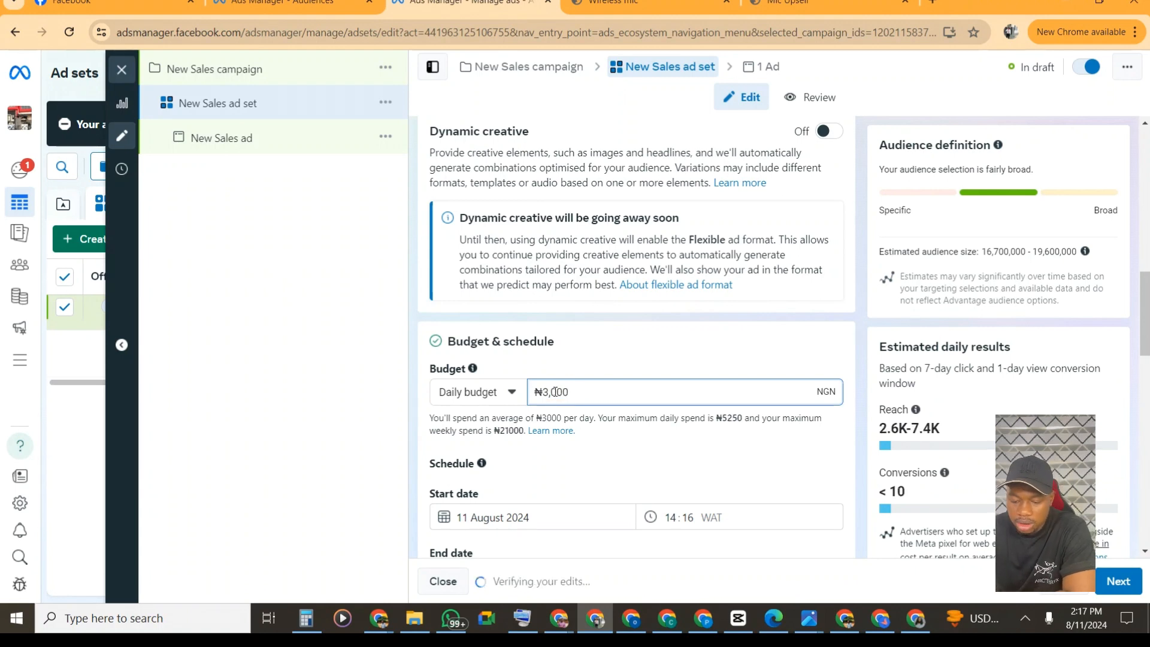
type("3")
key("BackSpace")
type("5")
key("BackSpace")
type("9000")
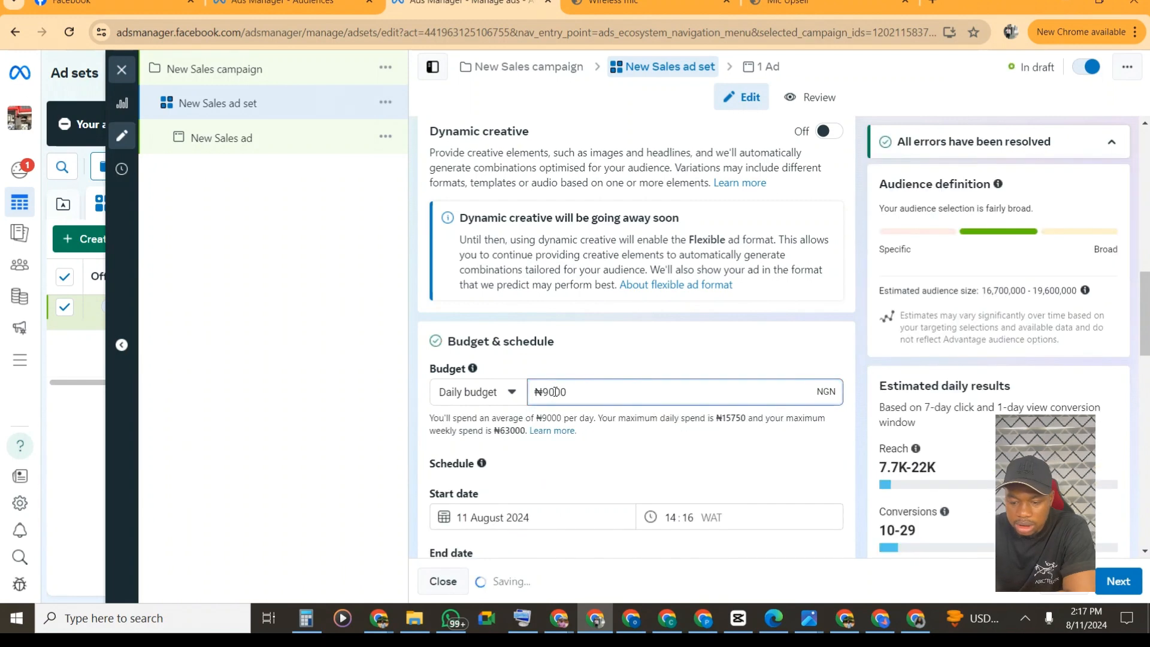
- Switch the ad set from Advantage+ audience to the original audience options
scroll(644, 411, "down", 6)
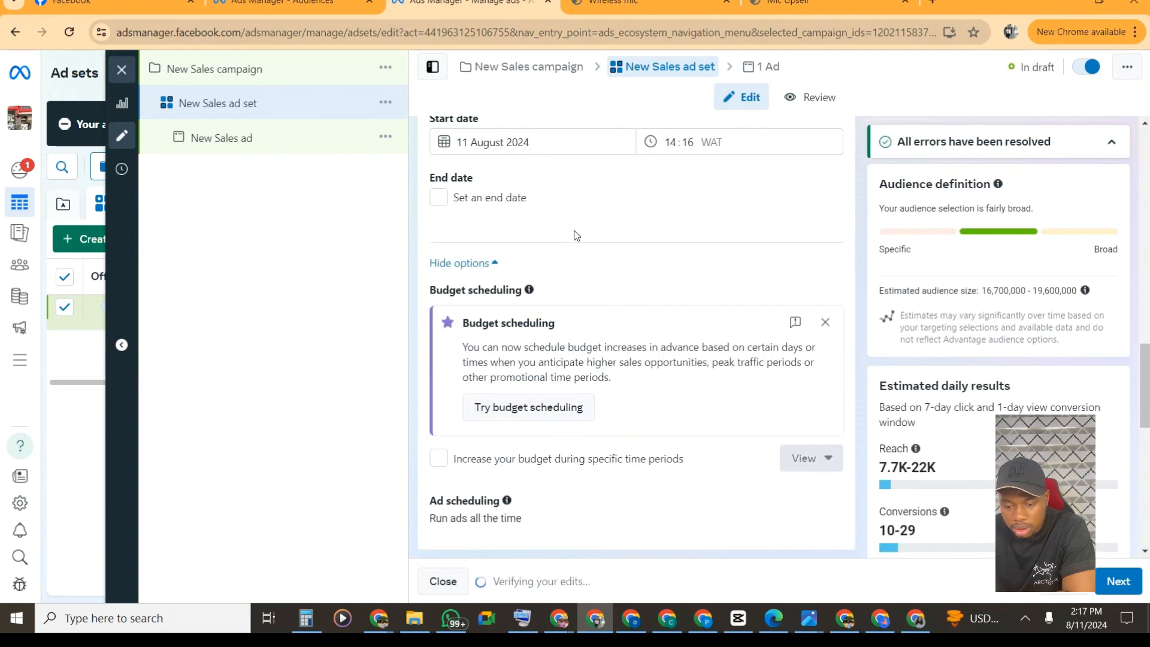
scroll(577, 235, "down", 5)
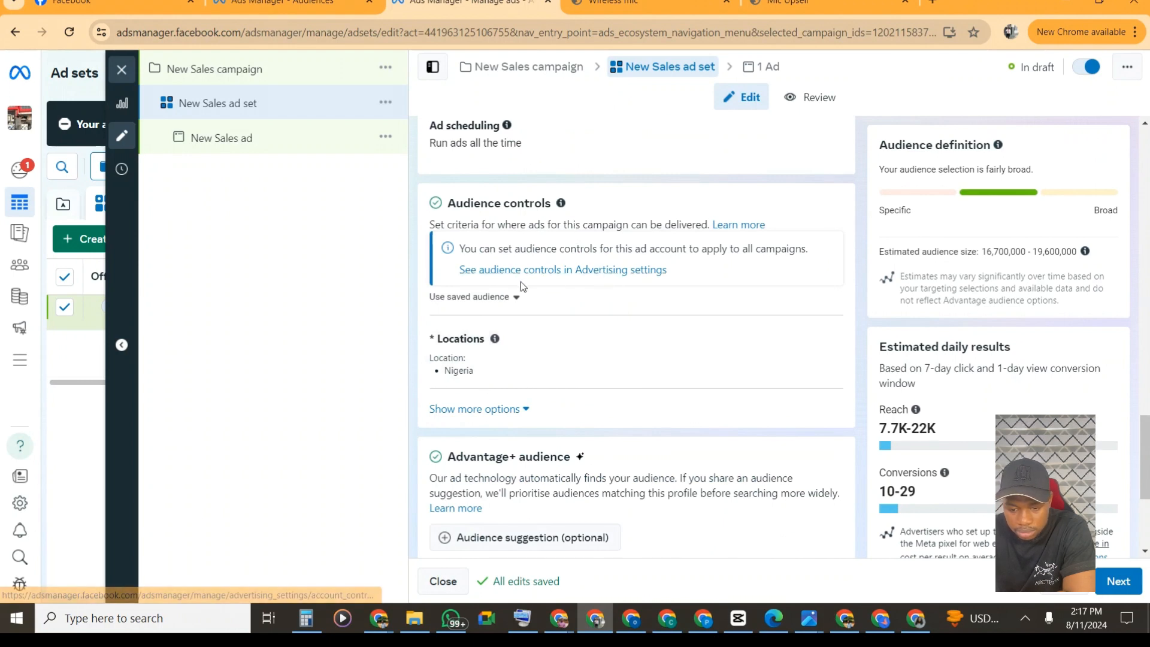
scroll(598, 281, "down", 4)
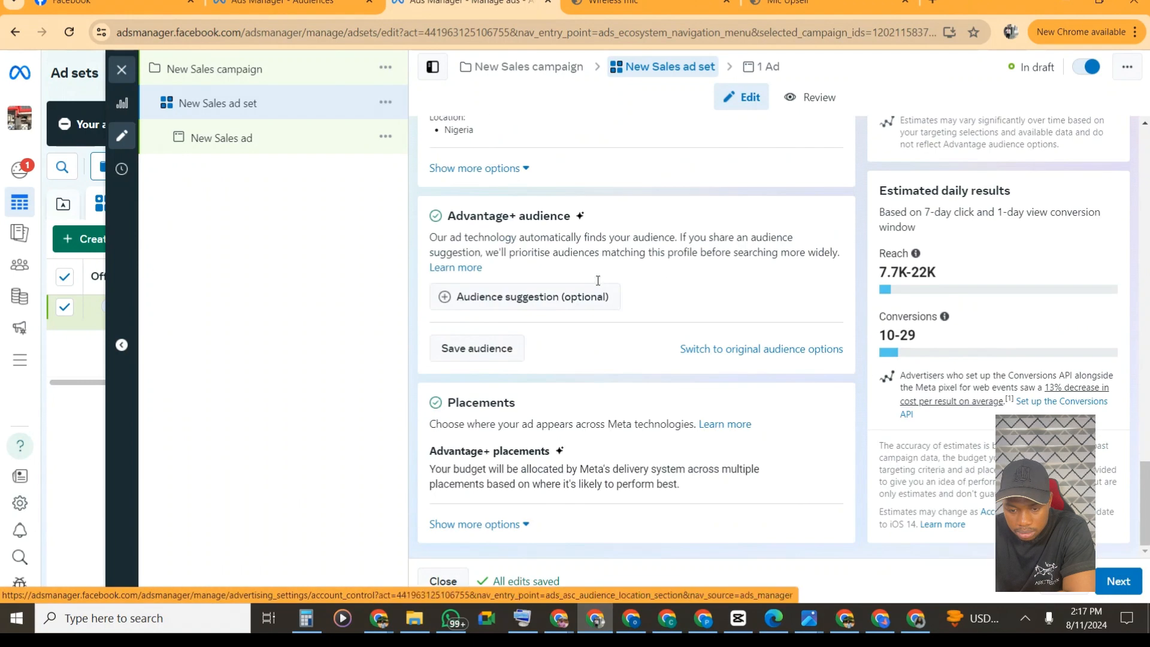
left_click(743, 351)
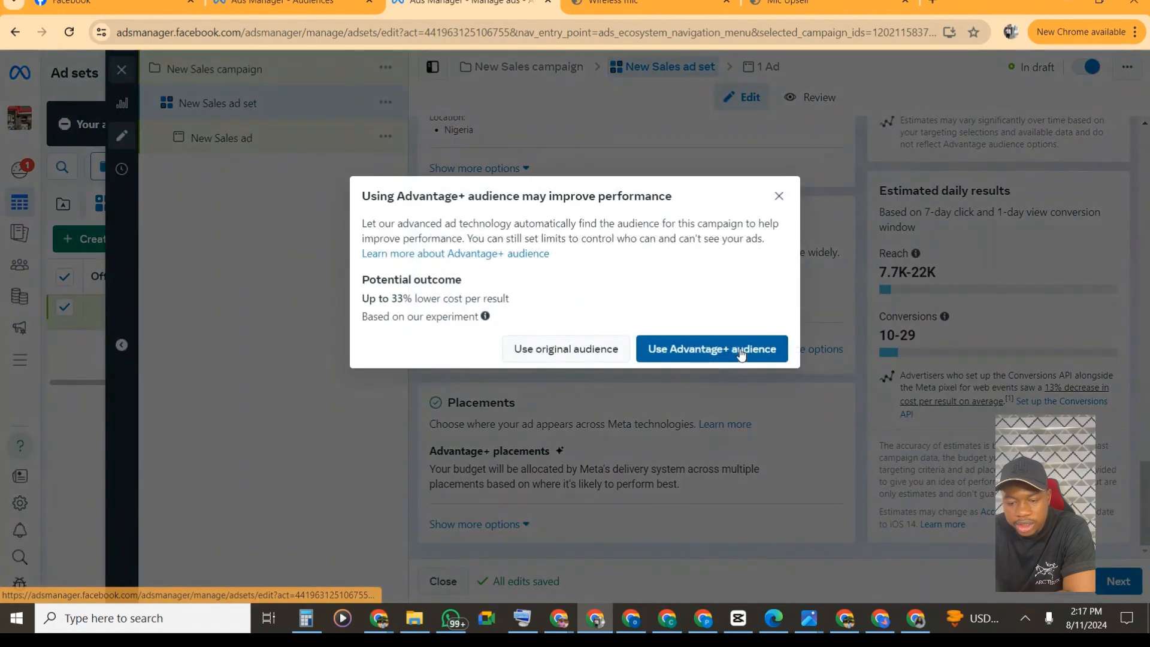
left_click(545, 354)
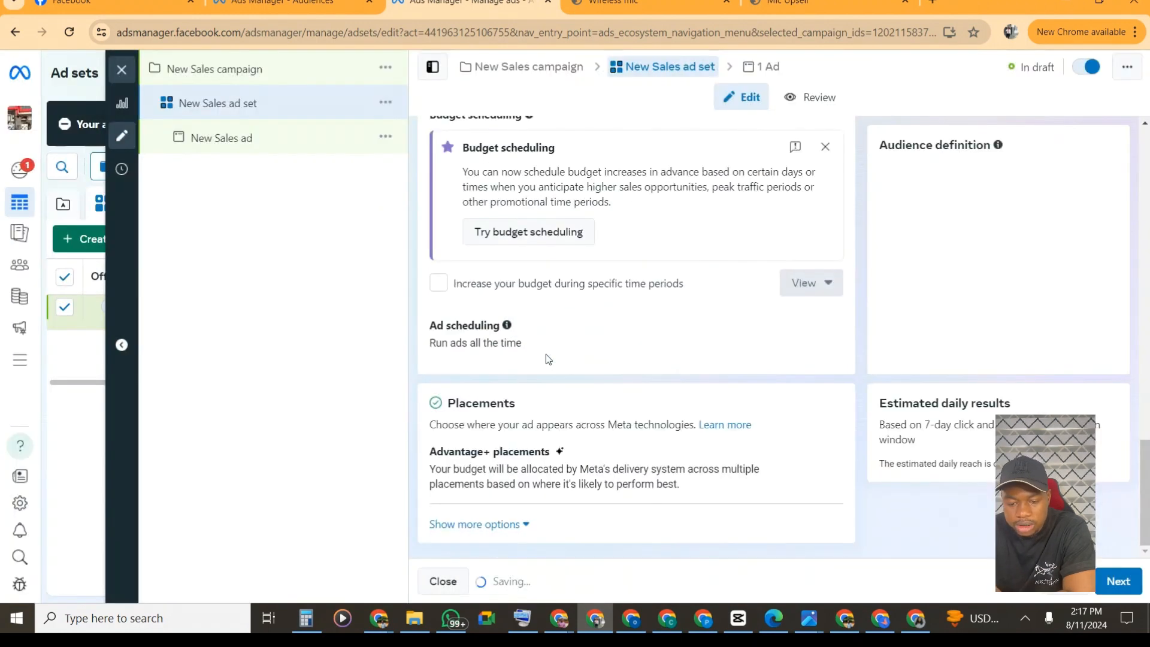
- Add the Website Visitors, video views, instagram view and purchase audiences to the ad set's custom audiences
scroll(548, 359, "down", 6)
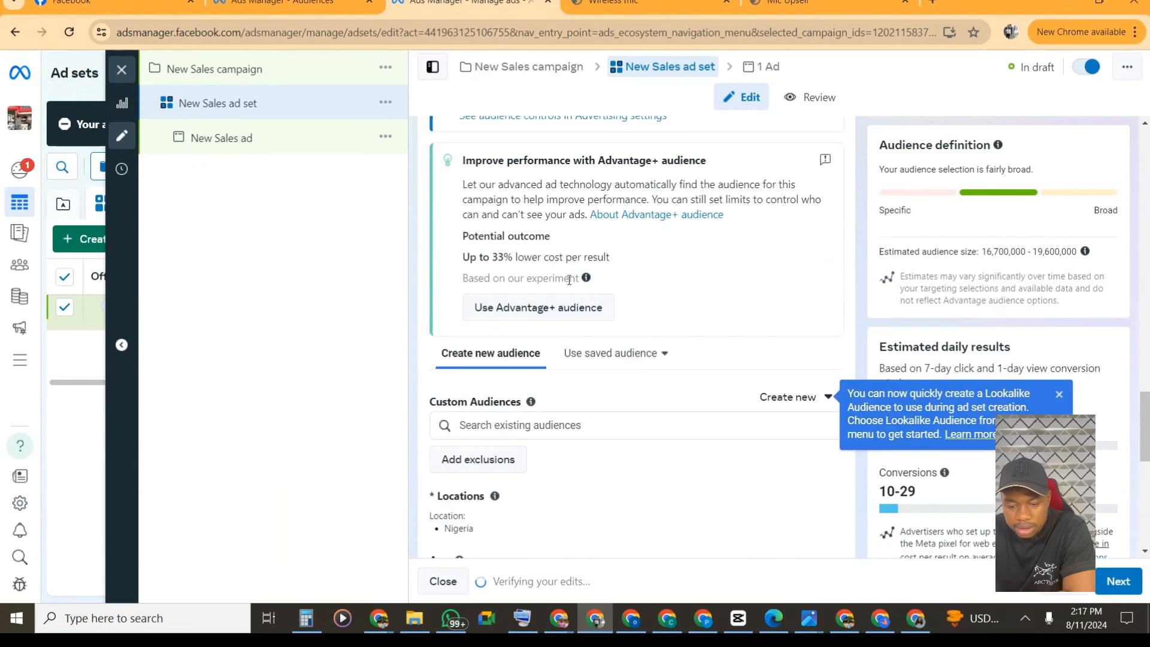
left_click(501, 426)
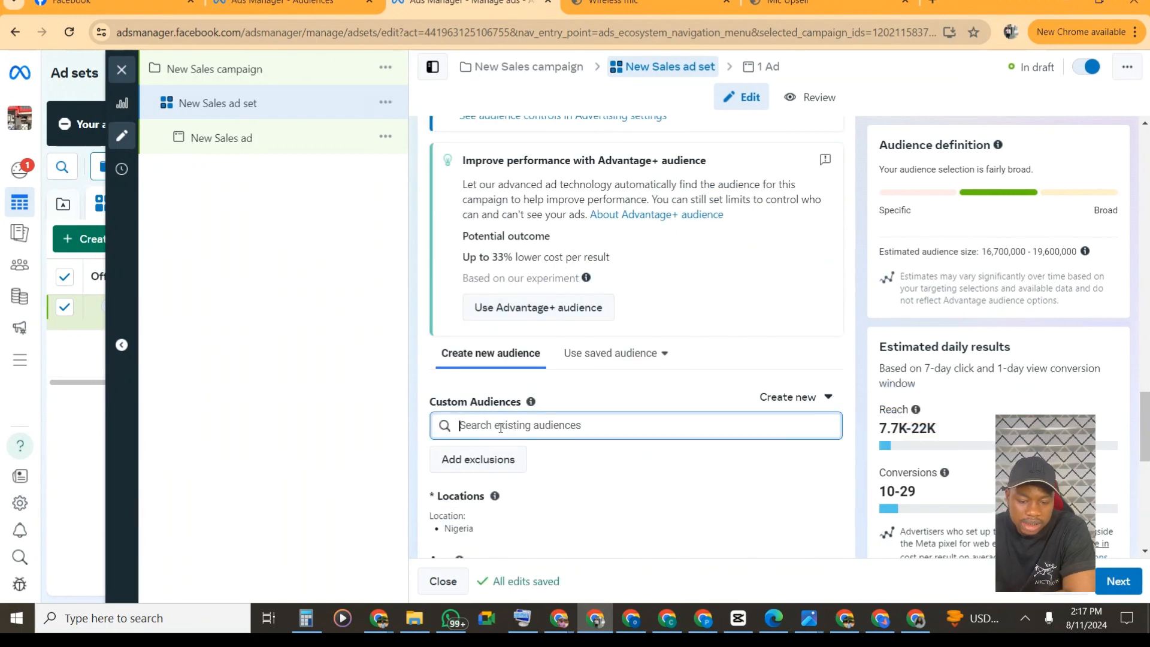
scroll(779, 275, "down", 4)
scroll(778, 274, "up", 3)
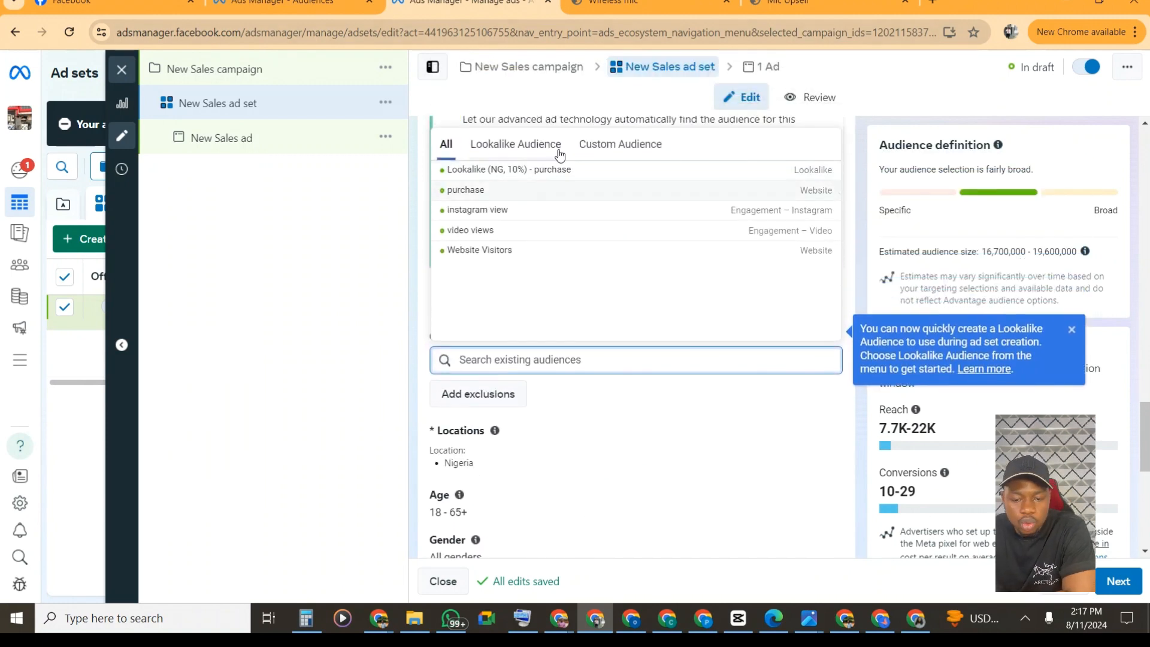
mouse_move(534, 211)
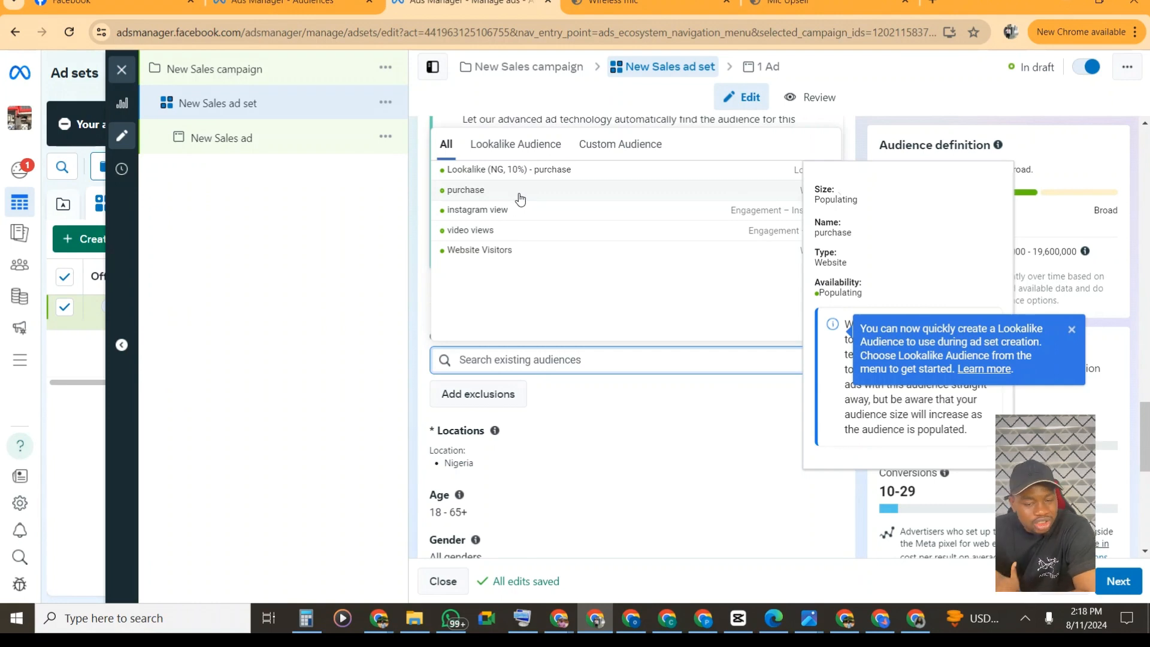
left_click(460, 251)
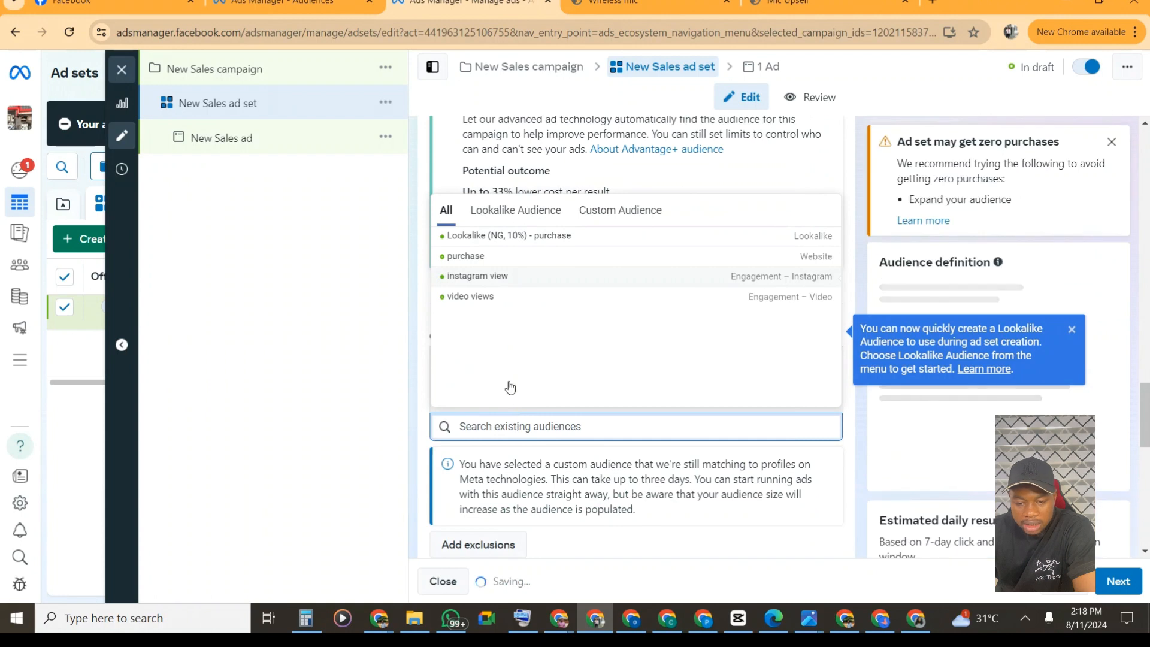
left_click(470, 296)
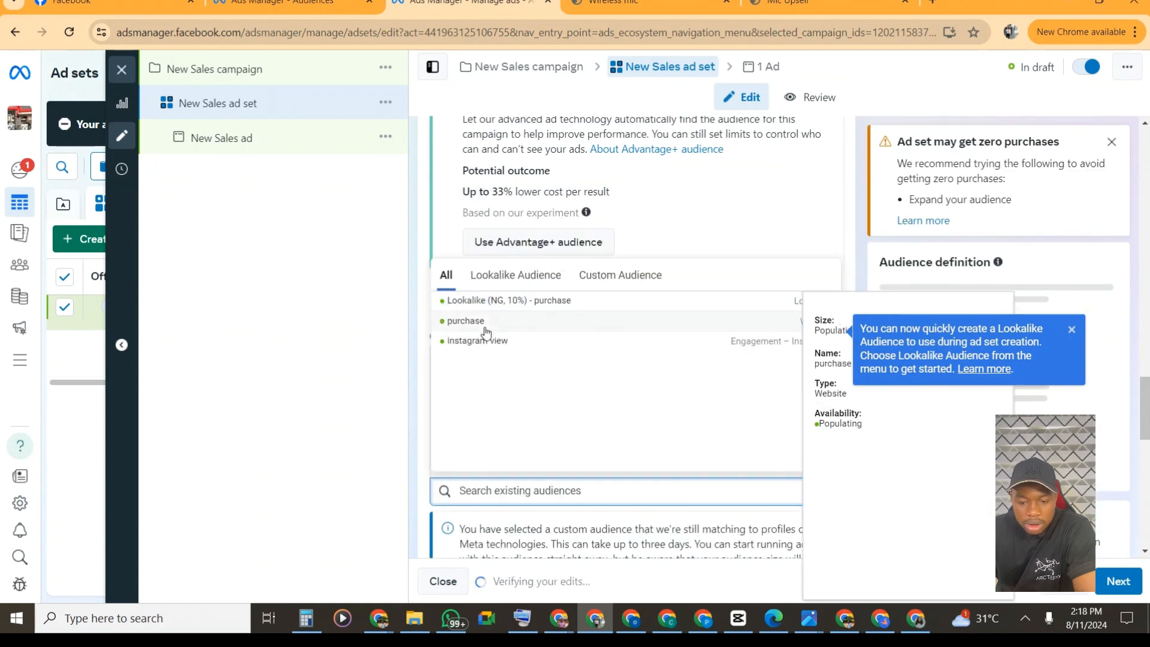
left_click(483, 340)
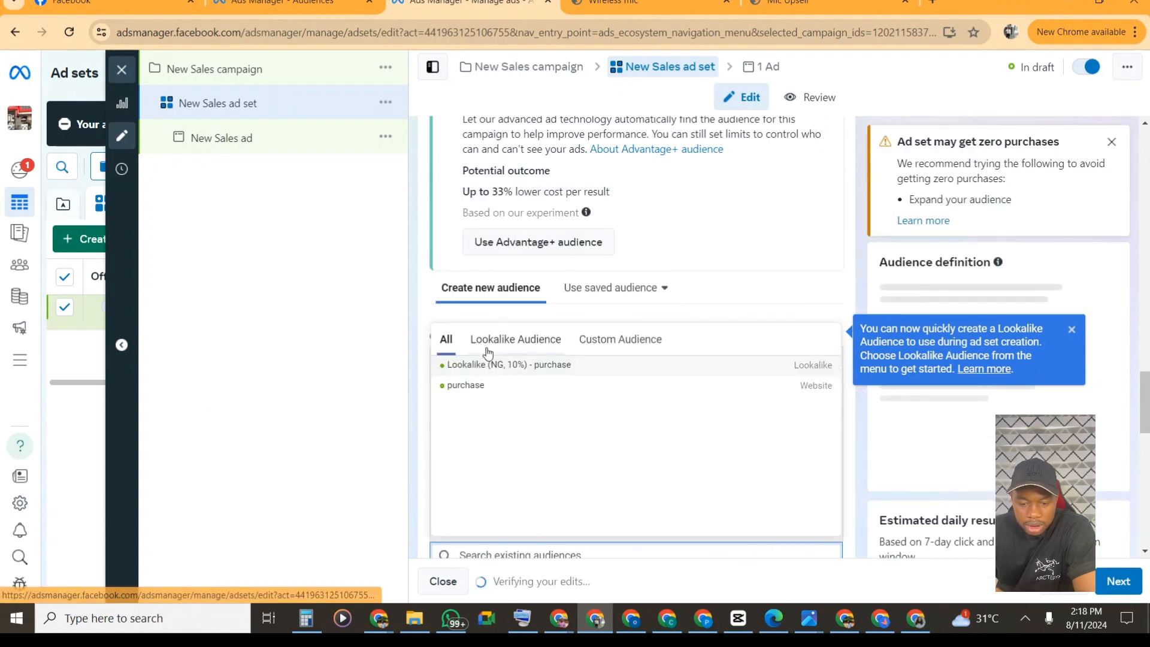
left_click(480, 385)
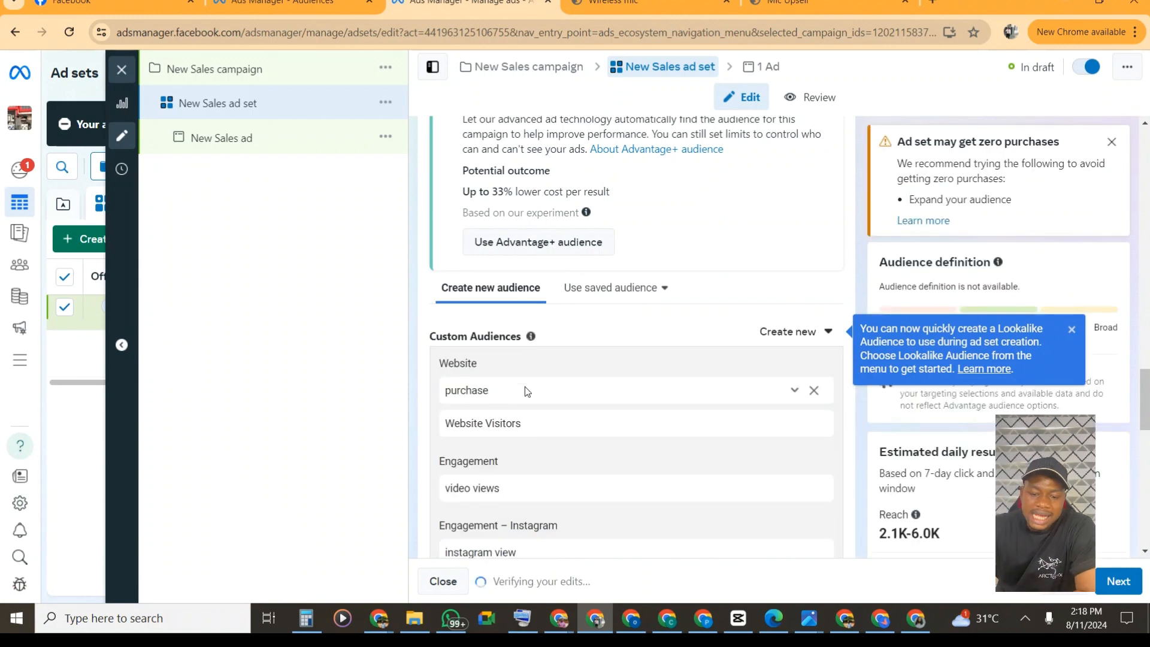
scroll(726, 405, "down", 2)
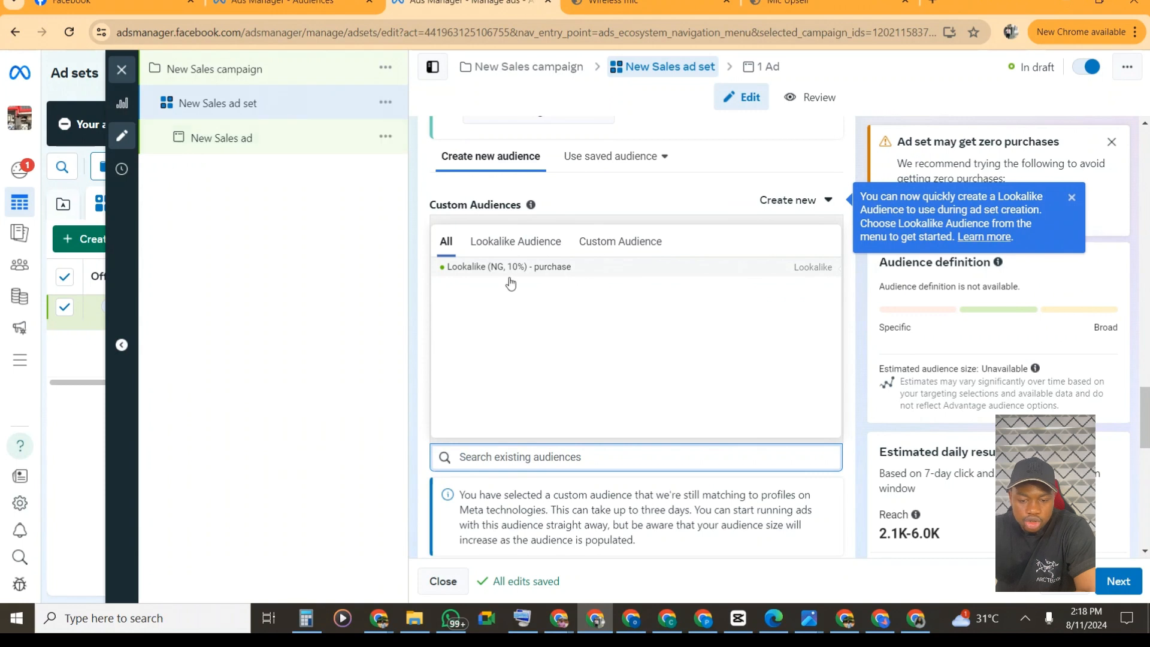
left_click(310, 307)
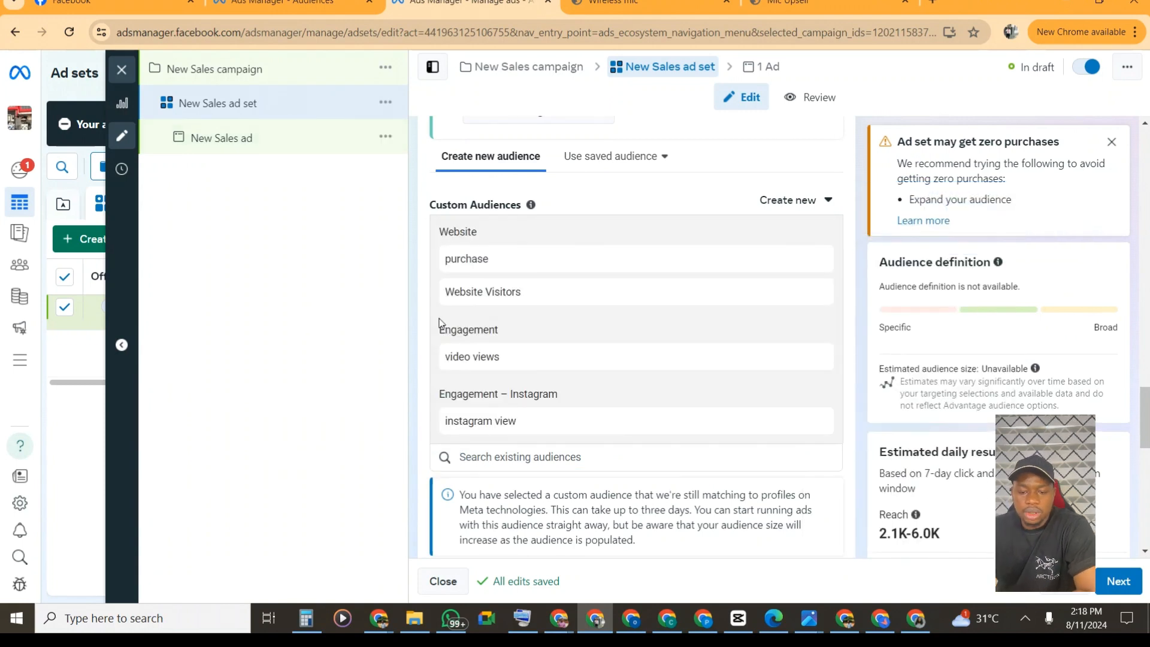
- Review the ad set's conversion, budget and schedule settings alongside the audience definition and estimated daily results
scroll(493, 275, "up", 5)
scroll(512, 265, "up", 5)
scroll(505, 272, "down", 10)
scroll(506, 272, "up", 5)
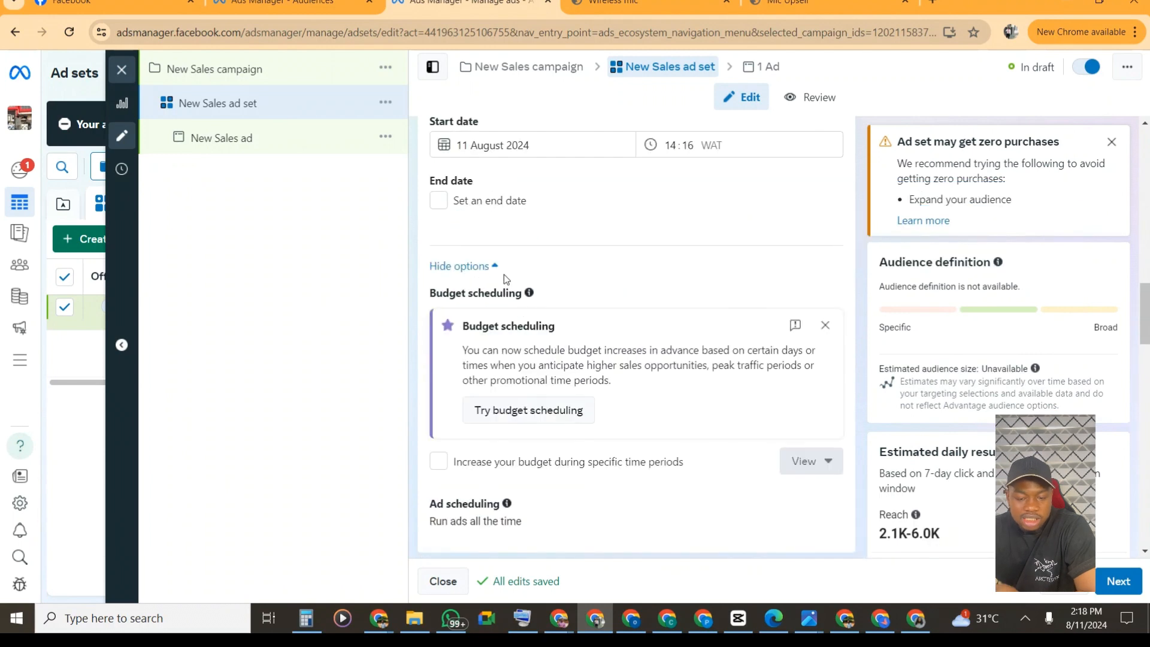
scroll(504, 274, "up", 5)
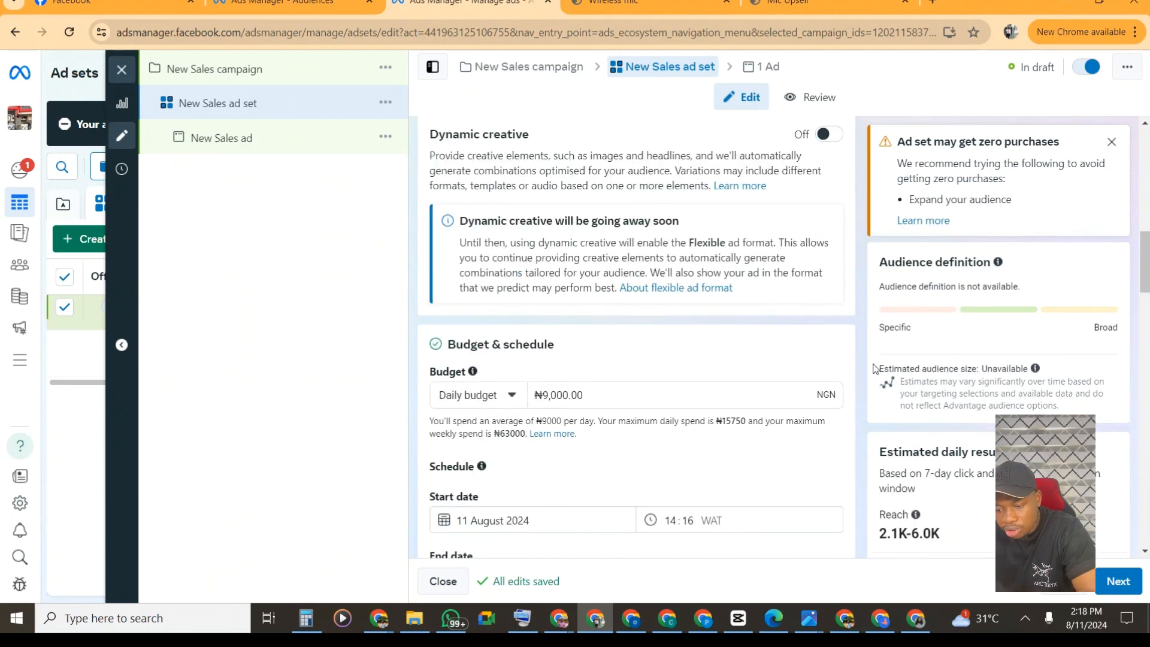
scroll(892, 457, "down", 5)
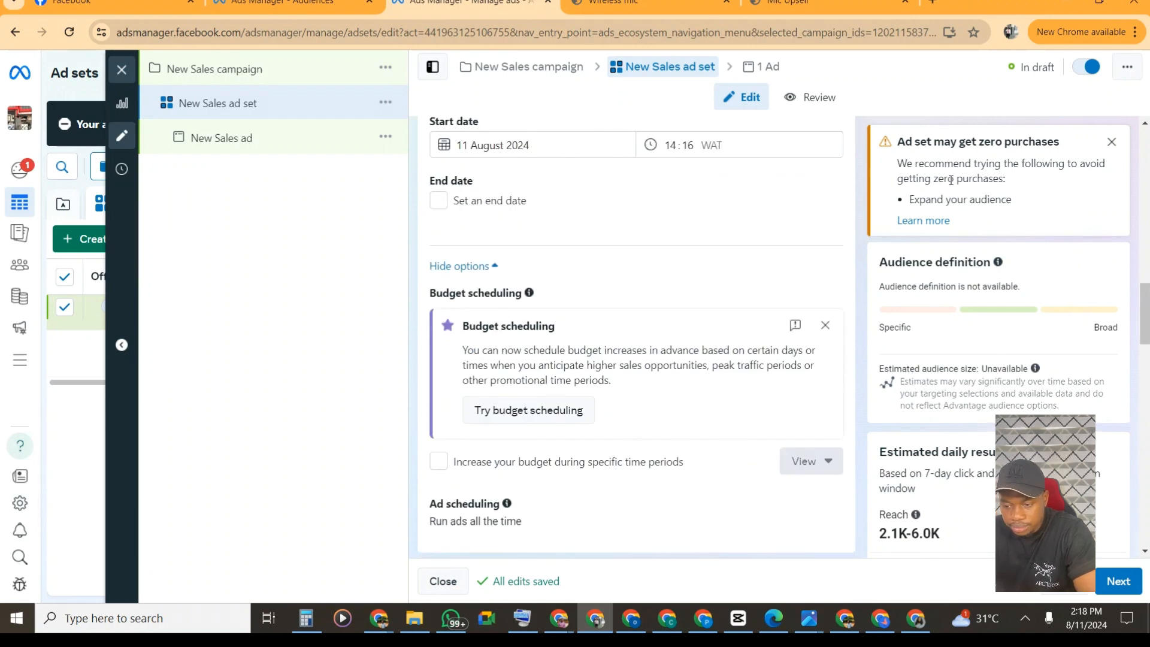
scroll(641, 258, "up", 5)
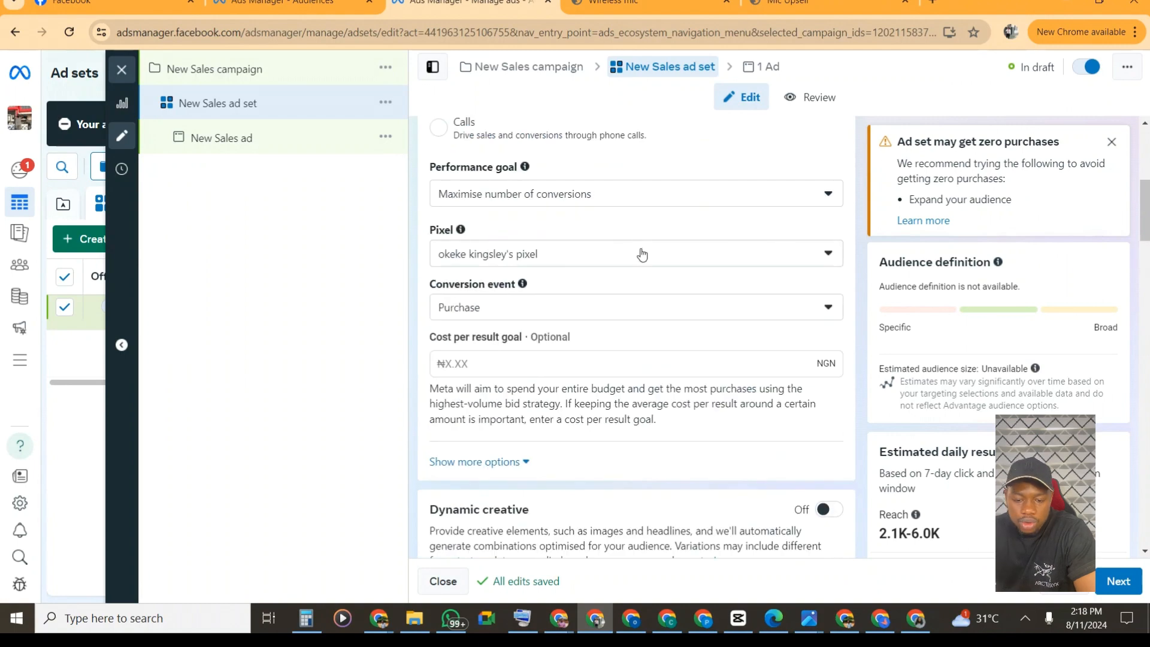
scroll(599, 295, "up", 5)
scroll(579, 329, "down", 5)
scroll(579, 331, "down", 5)
scroll(578, 332, "up", 10)
scroll(580, 333, "down", 6)
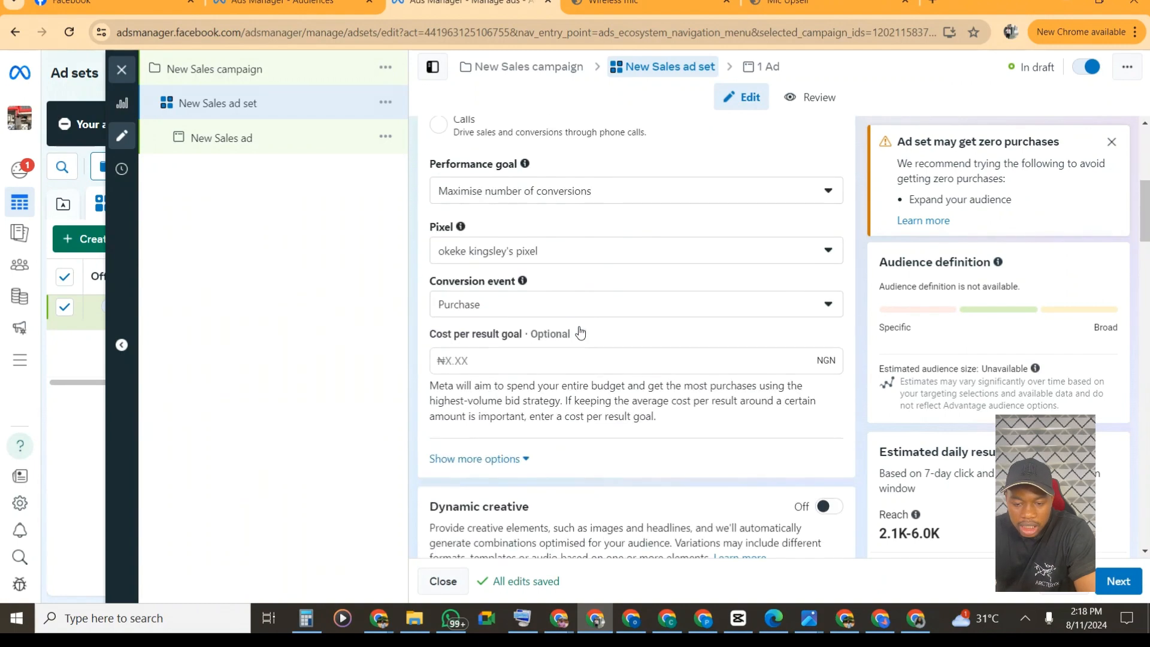
- Set the ad set's daily budget to ₦3,000
scroll(580, 333, "down", 5)
left_click(551, 397)
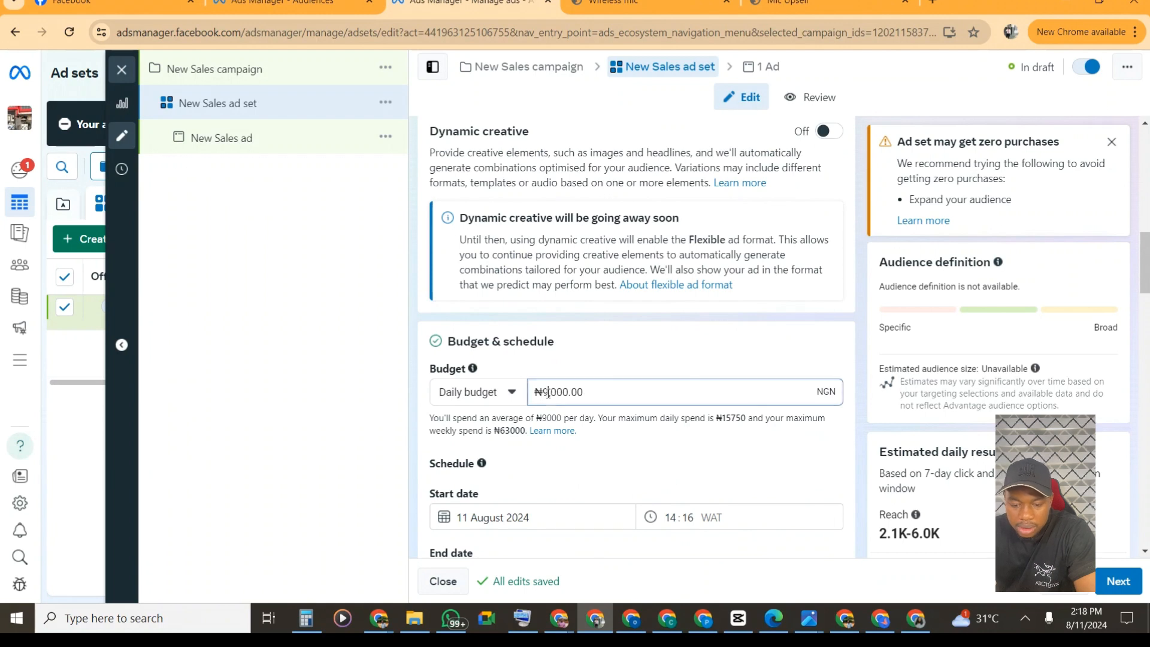
key("BackSpace")
type("2")
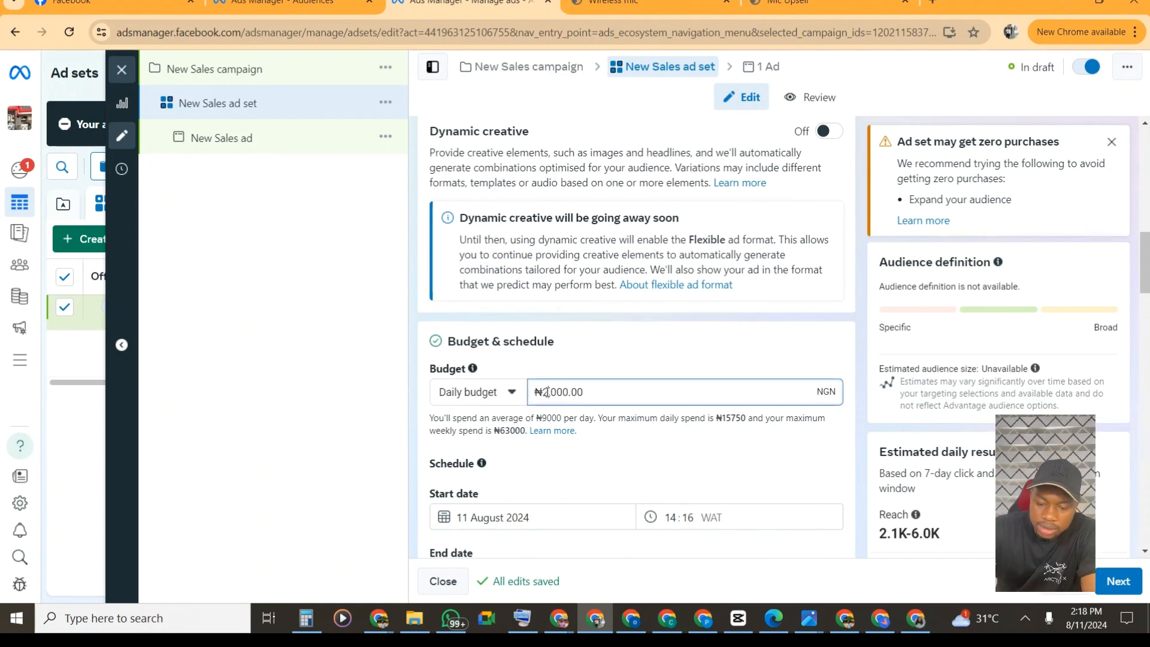
key("BackSpace")
type("3")
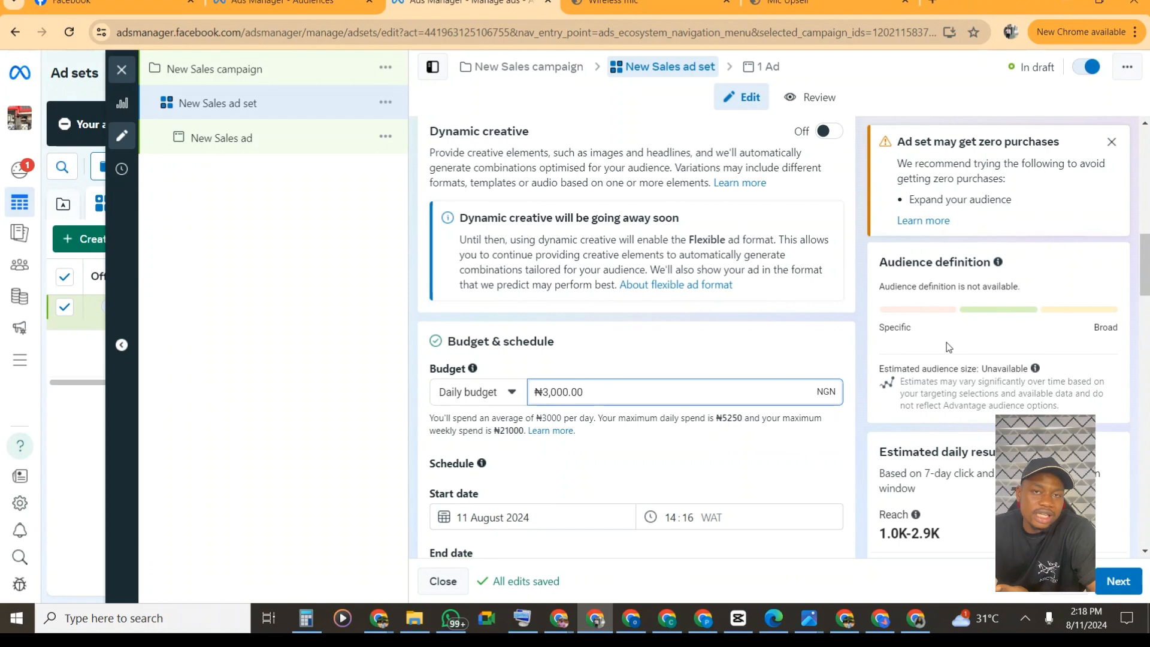
left_click(552, 390)
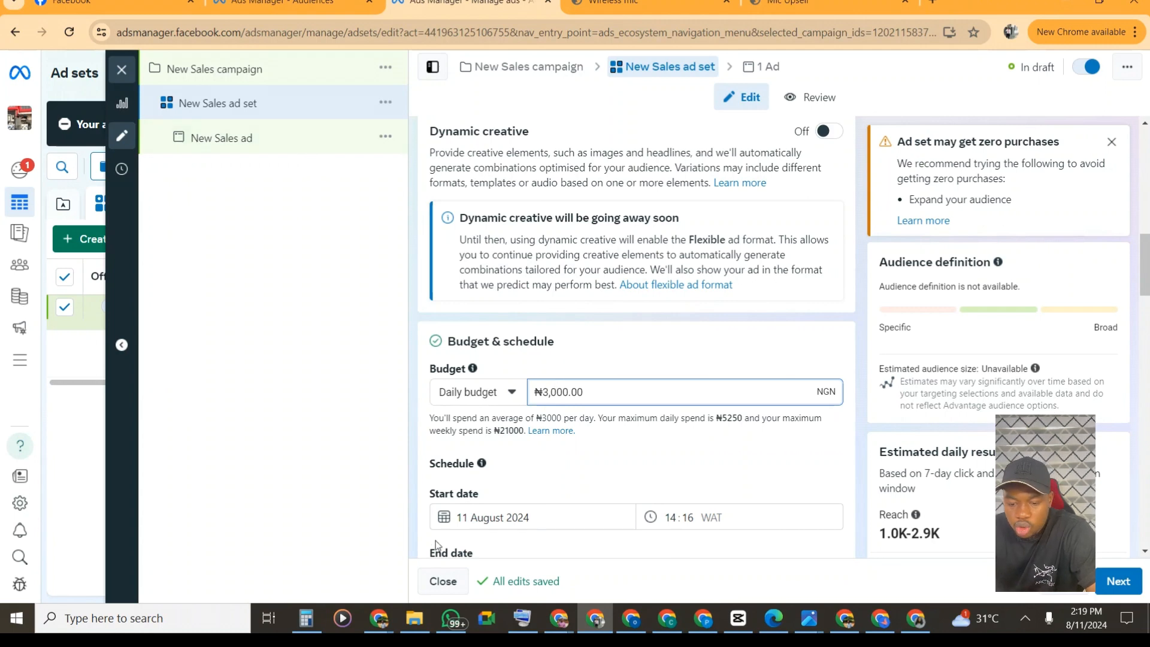
- Review the ad set's detailed targeting, language and placement settings
scroll(566, 461, "down", 15)
scroll(566, 458, "up", 5)
scroll(568, 455, "down", 8)
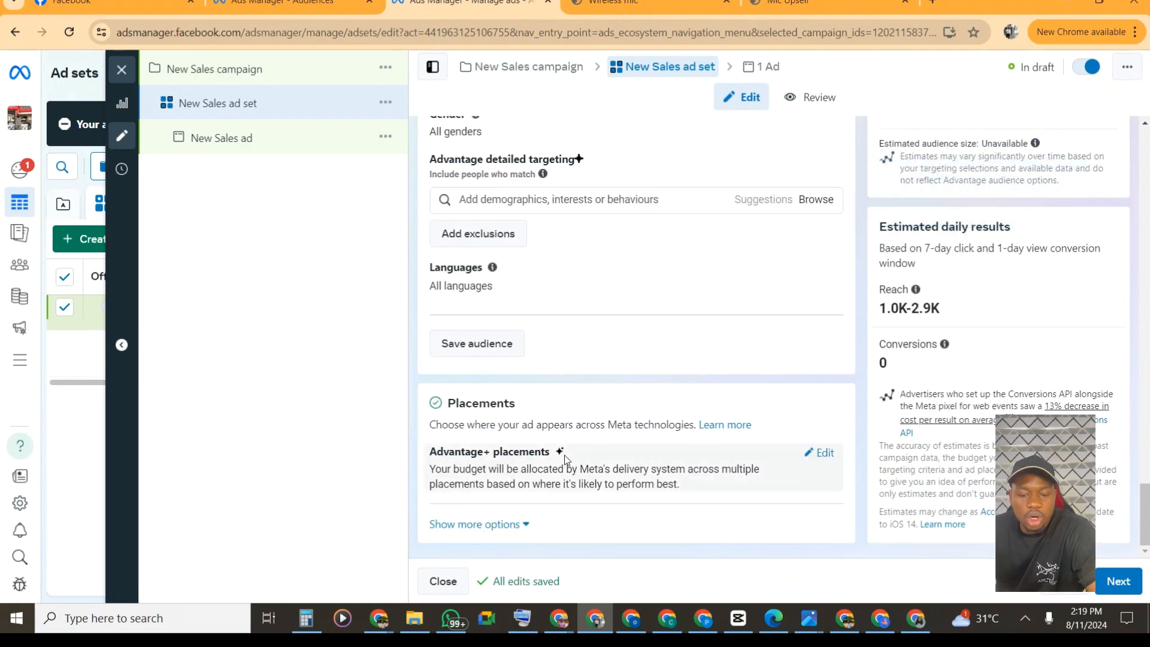